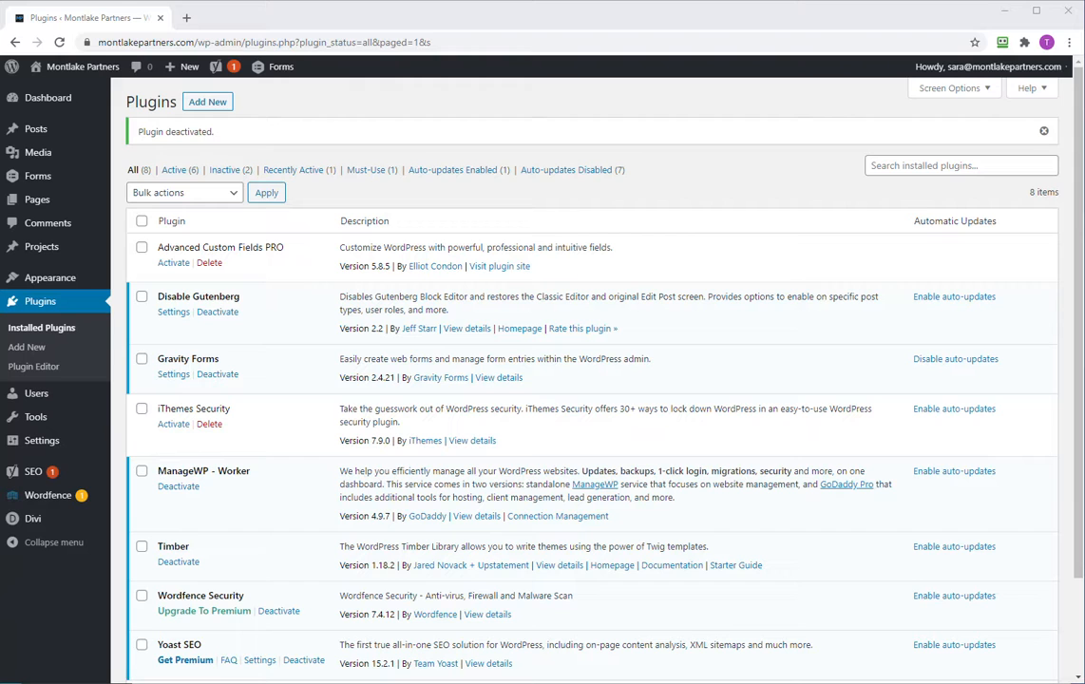
# Step: Open the WordPress admin dashboard and look through its widgets, including the Wordfence activity and Forms boxes
pyautogui.click(66, 105)
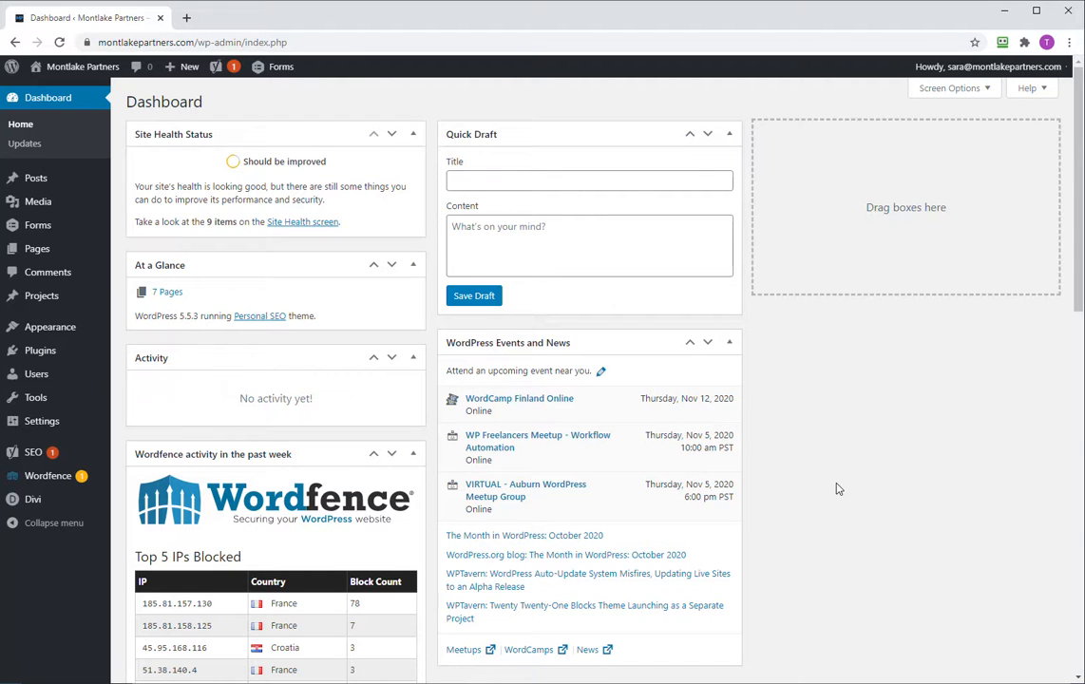
pyautogui.scroll(-9, 819, 542)
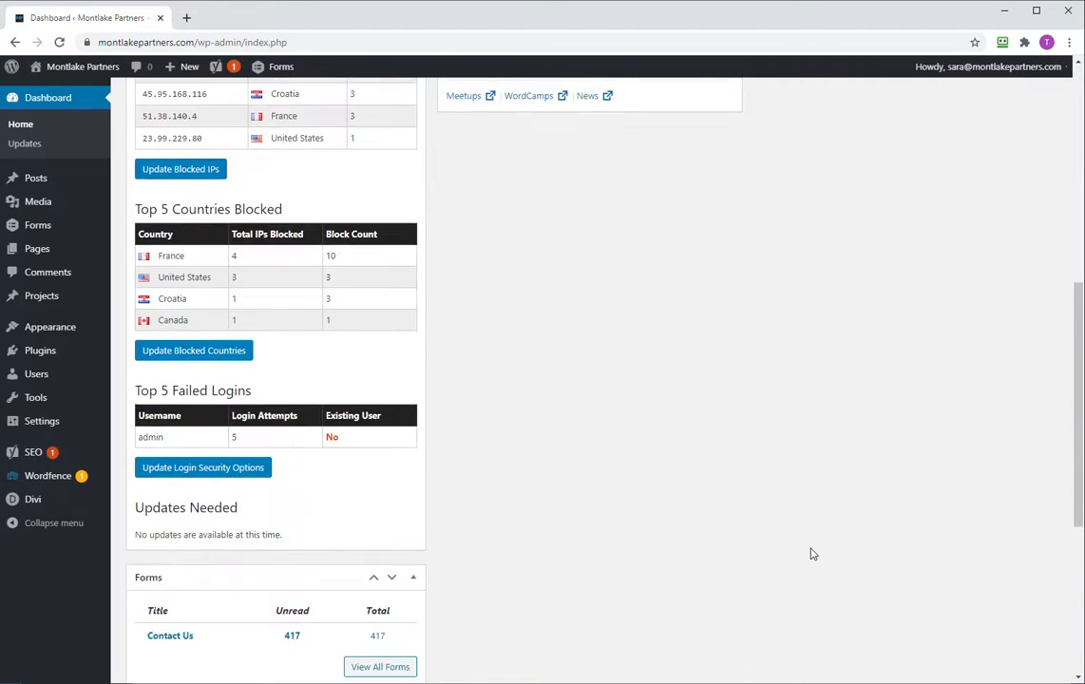
pyautogui.scroll(10, 812, 554)
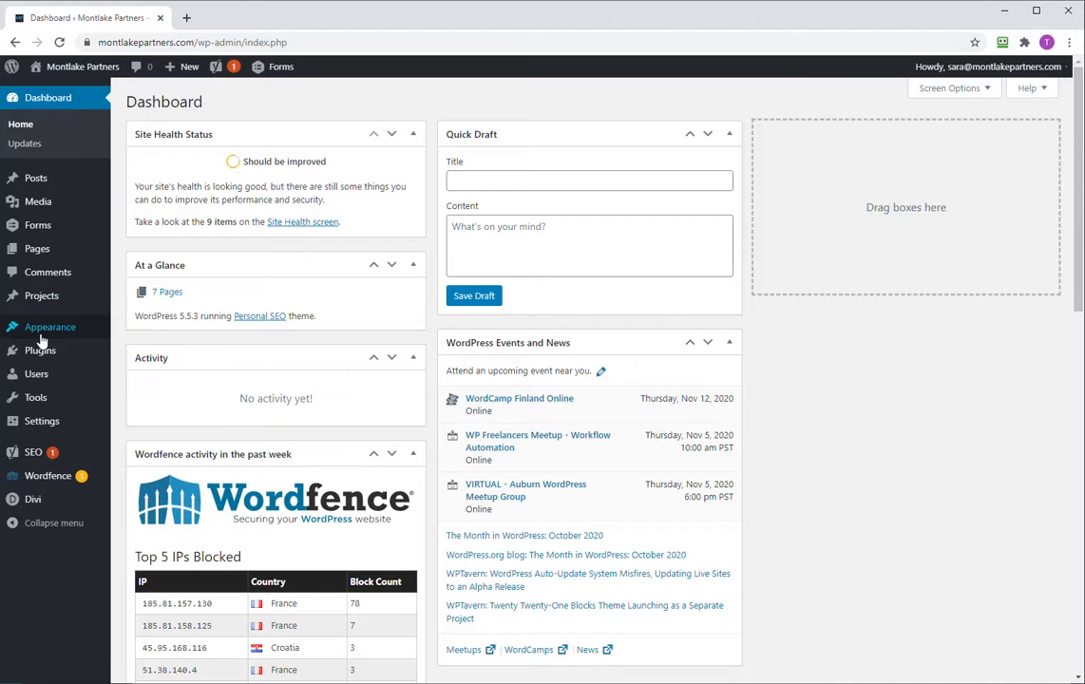
# Step: Disable the Divi Builder for the Projects post type in Divi's theme options, and save the post type and advanced builder settings
pyautogui.moveTo(48, 502)
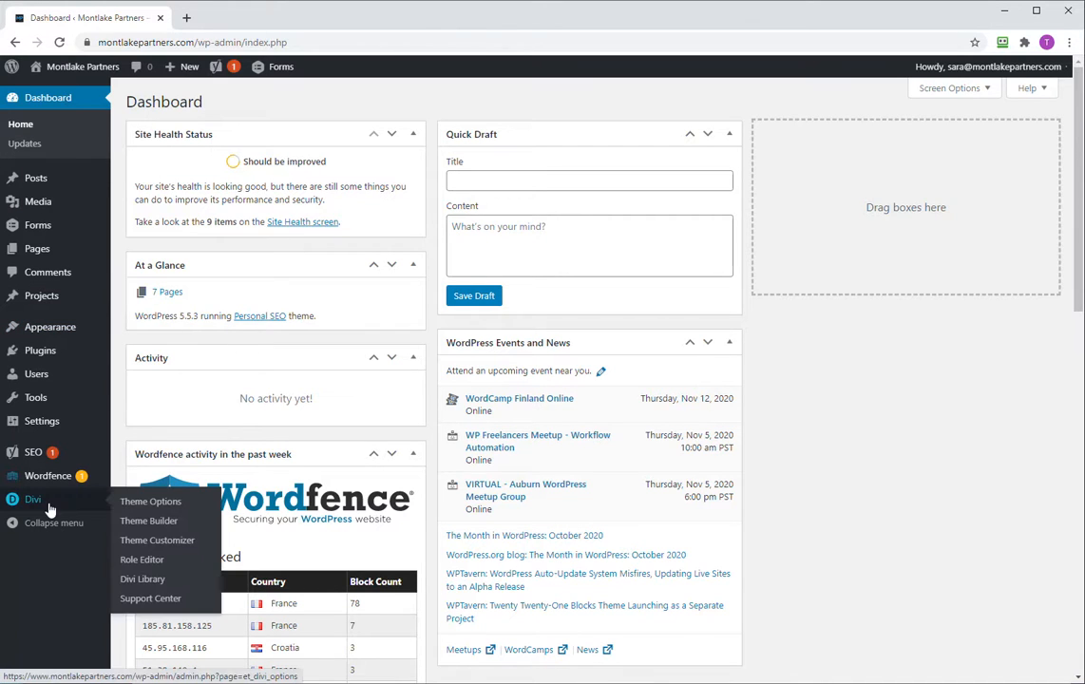
pyautogui.click(178, 512)
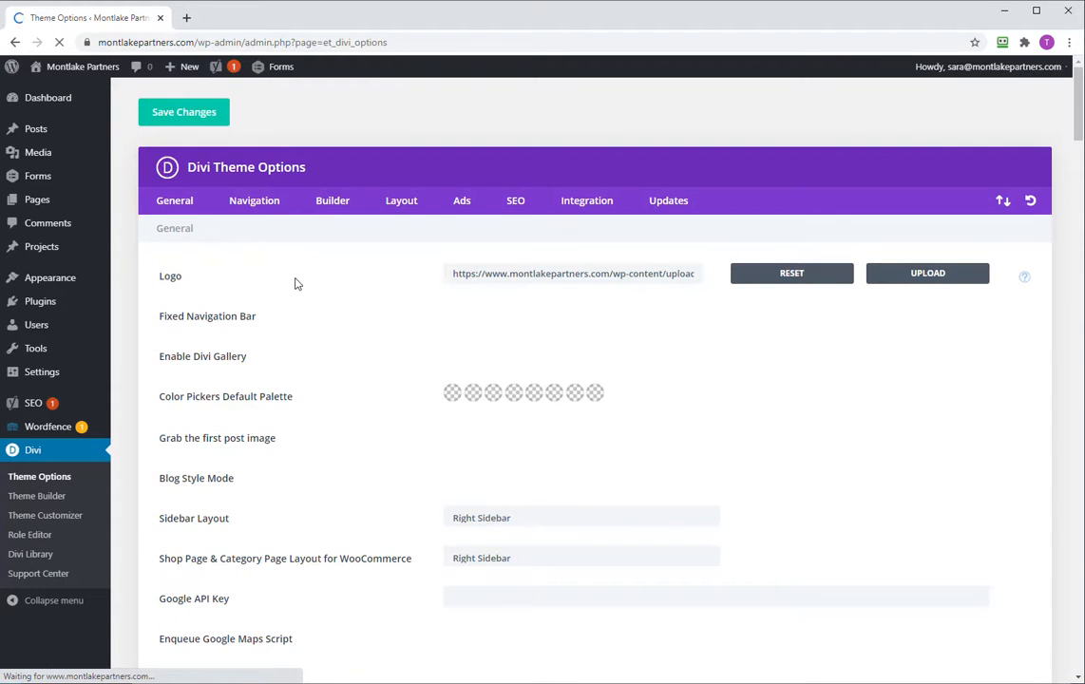
pyautogui.click(332, 203)
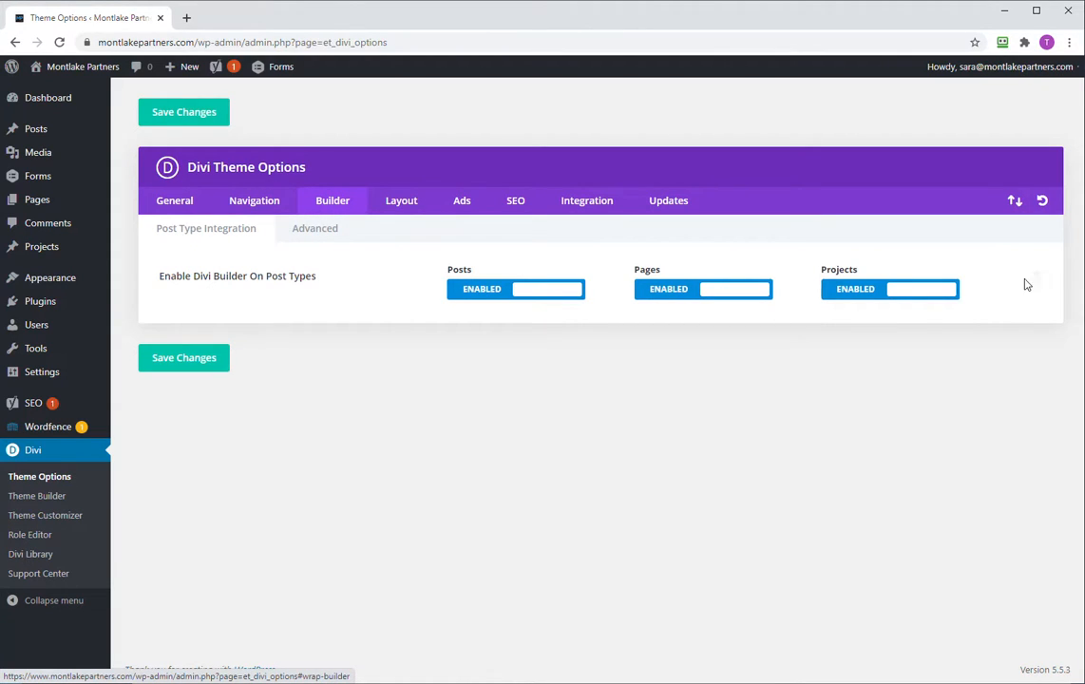
pyautogui.click(854, 293)
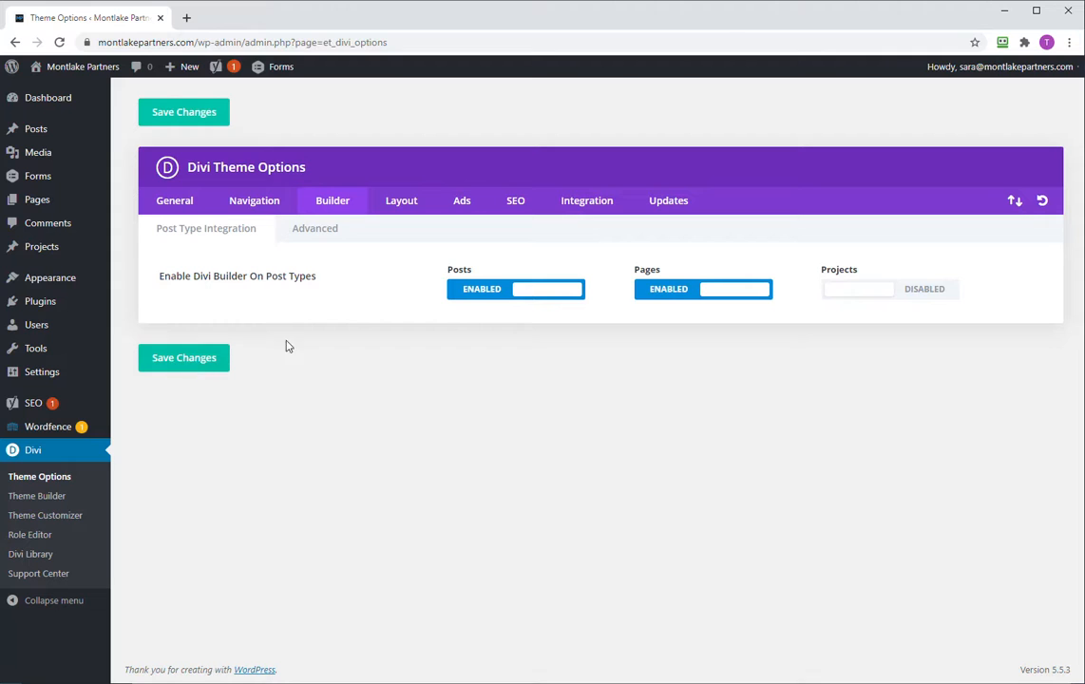
pyautogui.click(185, 358)
pyautogui.click(317, 233)
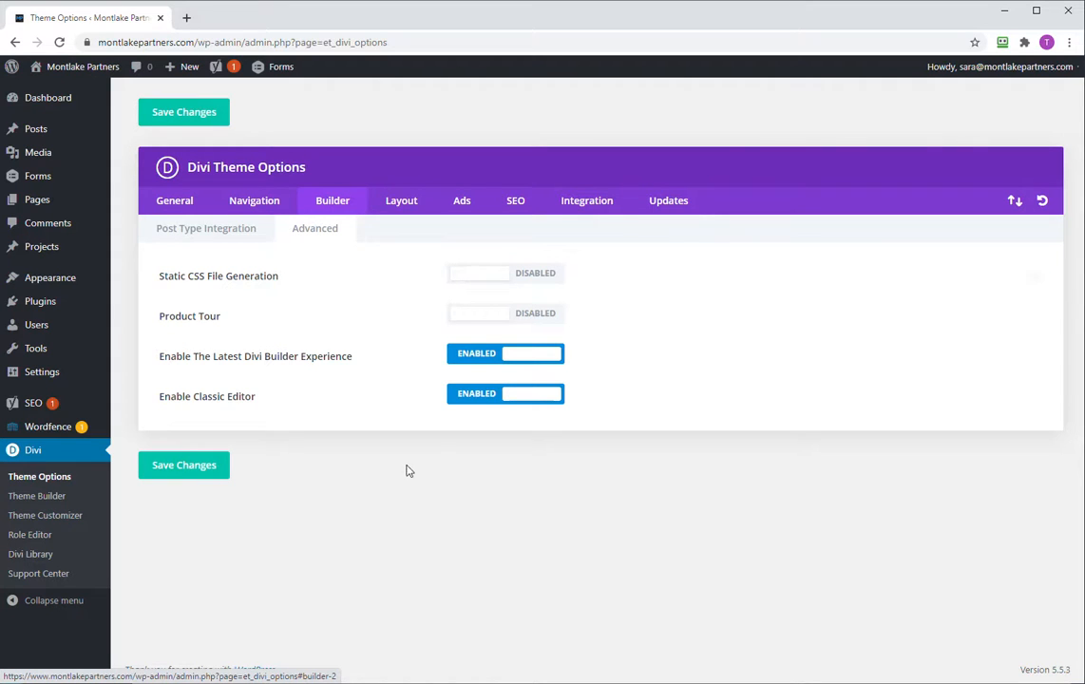
pyautogui.click(204, 467)
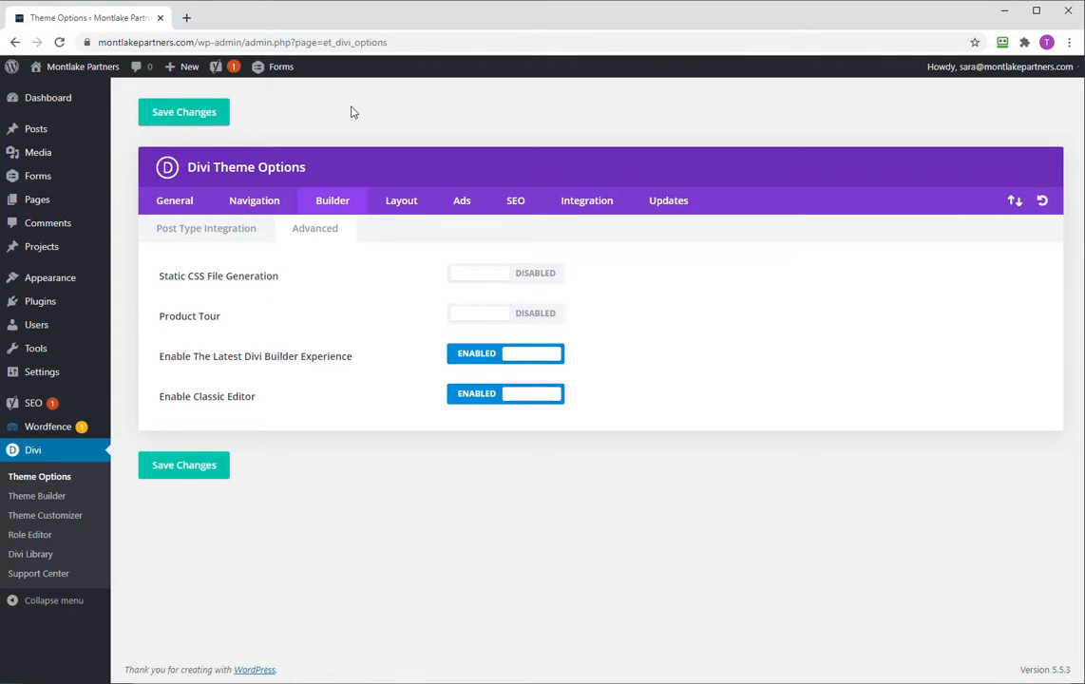
# Step: Open the list of installed plugins and review its entries
pyautogui.moveTo(61, 304)
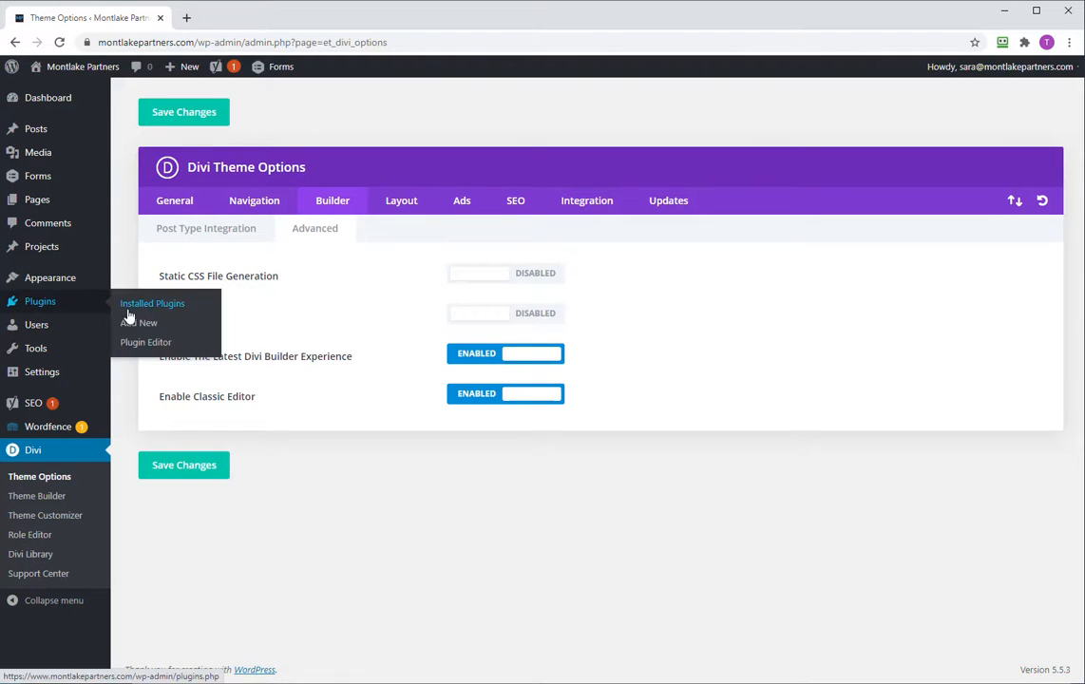
pyautogui.click(128, 310)
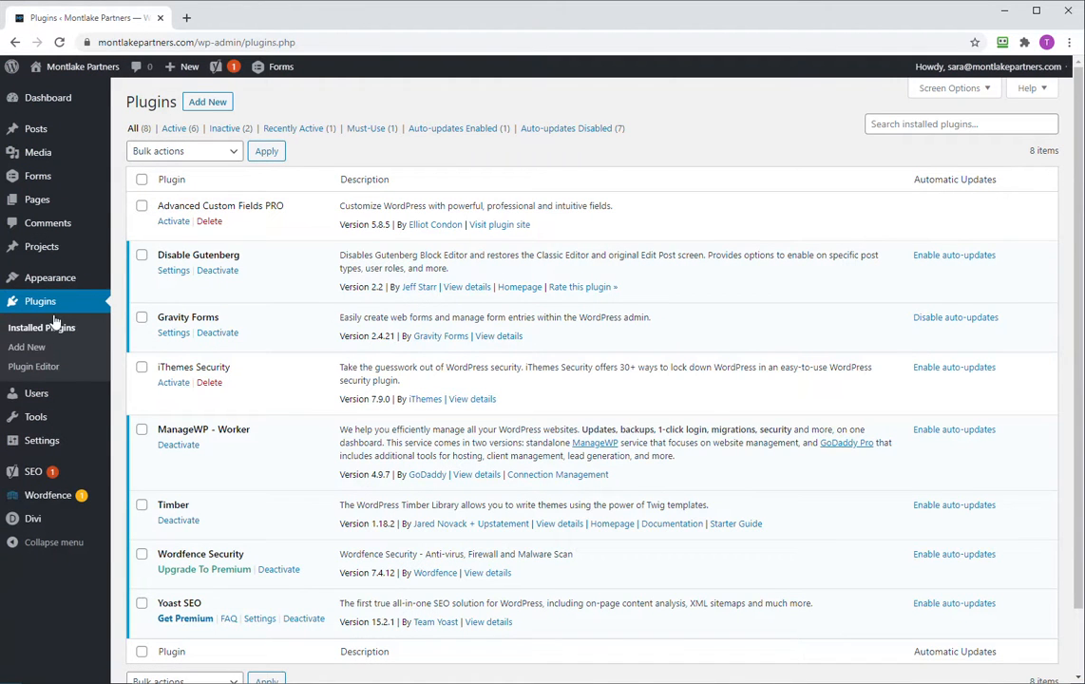
pyautogui.scroll(-2, 304, 380)
pyautogui.scroll(2, 293, 588)
# Step: Open the live Montlake Partners site in a new browser tab and look over its homepage
pyautogui.moveTo(76, 69)
pyautogui.rightClick(57, 93)
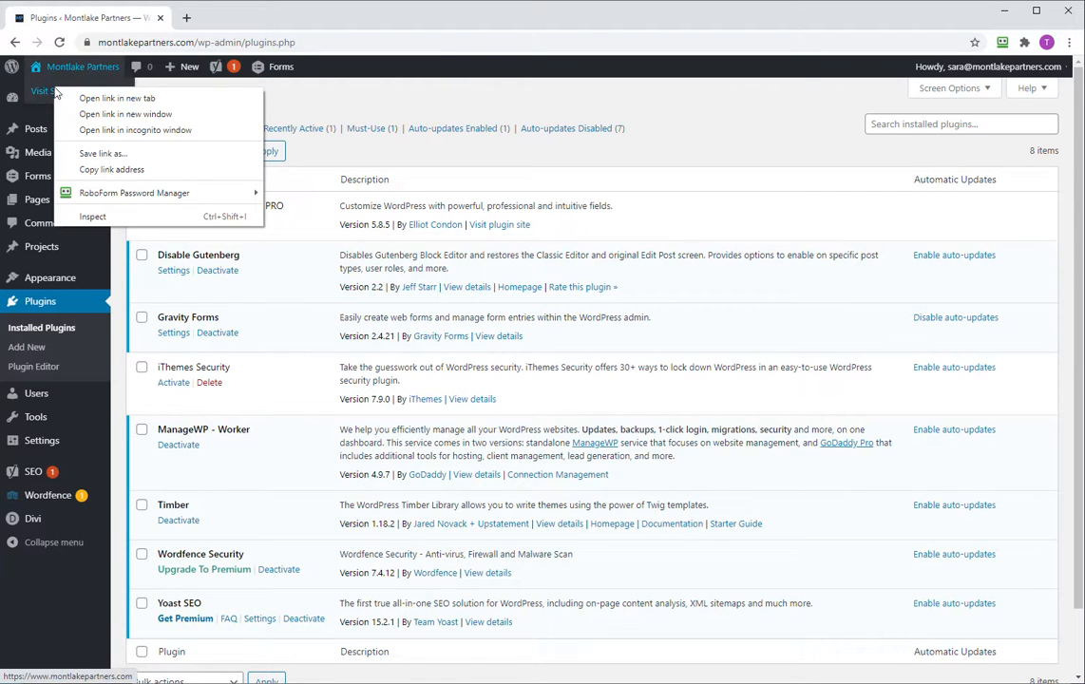
pyautogui.click(396, 114)
pyautogui.moveTo(87, 68)
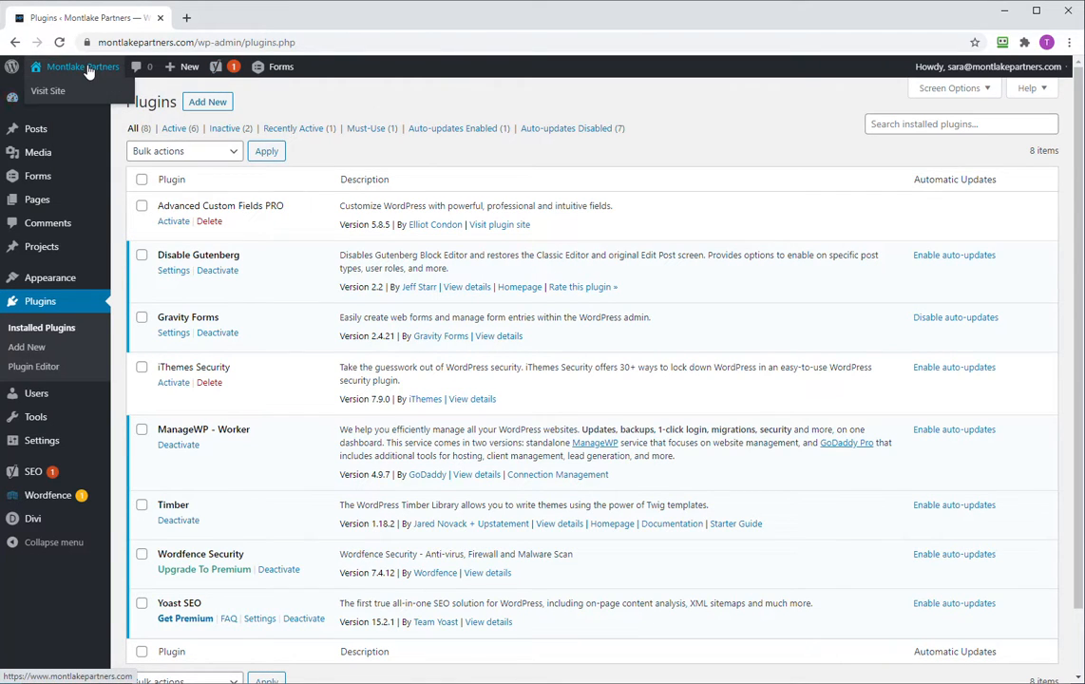
pyautogui.rightClick(51, 91)
pyautogui.click(119, 100)
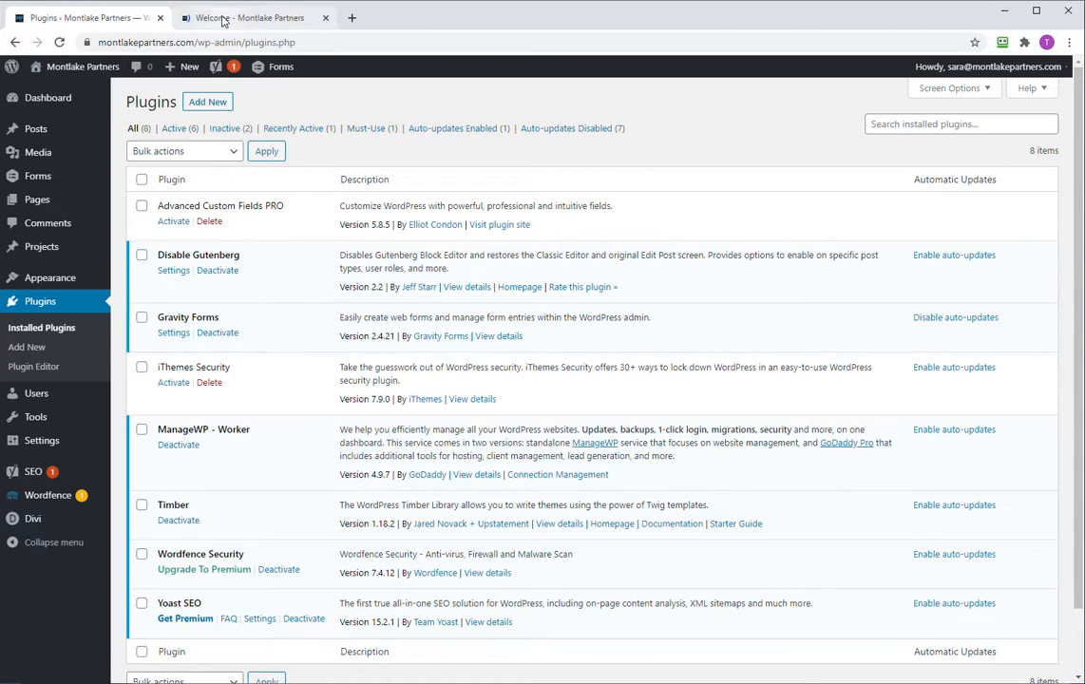
pyautogui.click(209, 15)
pyautogui.click(83, 19)
pyautogui.click(190, 19)
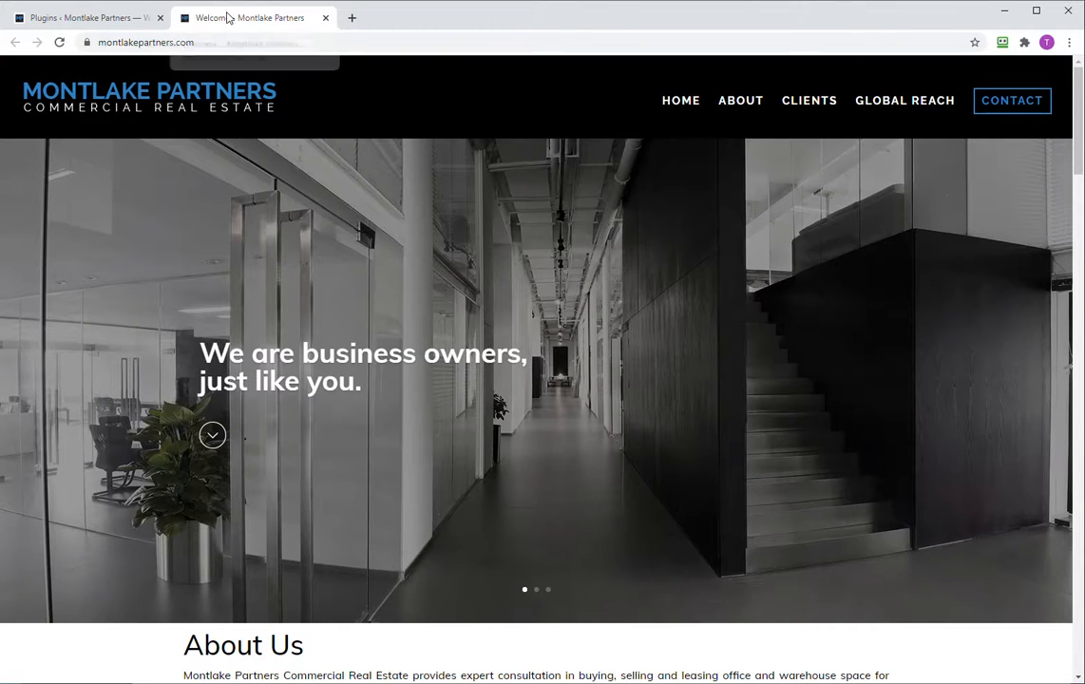
pyautogui.scroll(-10, 162, 311)
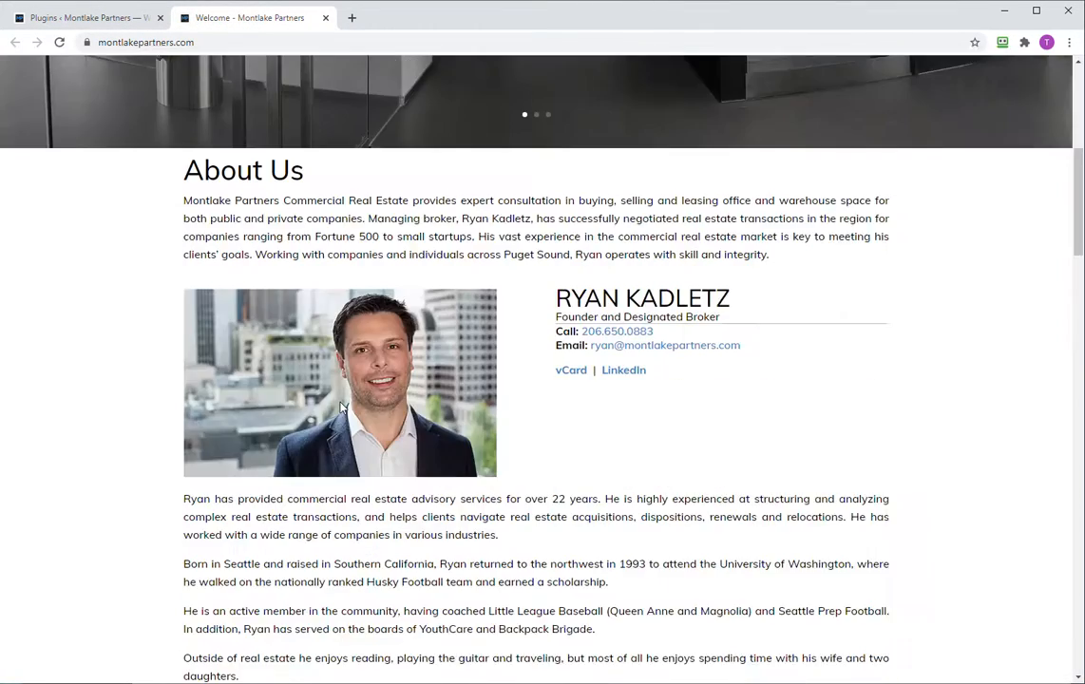
pyautogui.scroll(5, 329, 411)
pyautogui.scroll(5, 329, 410)
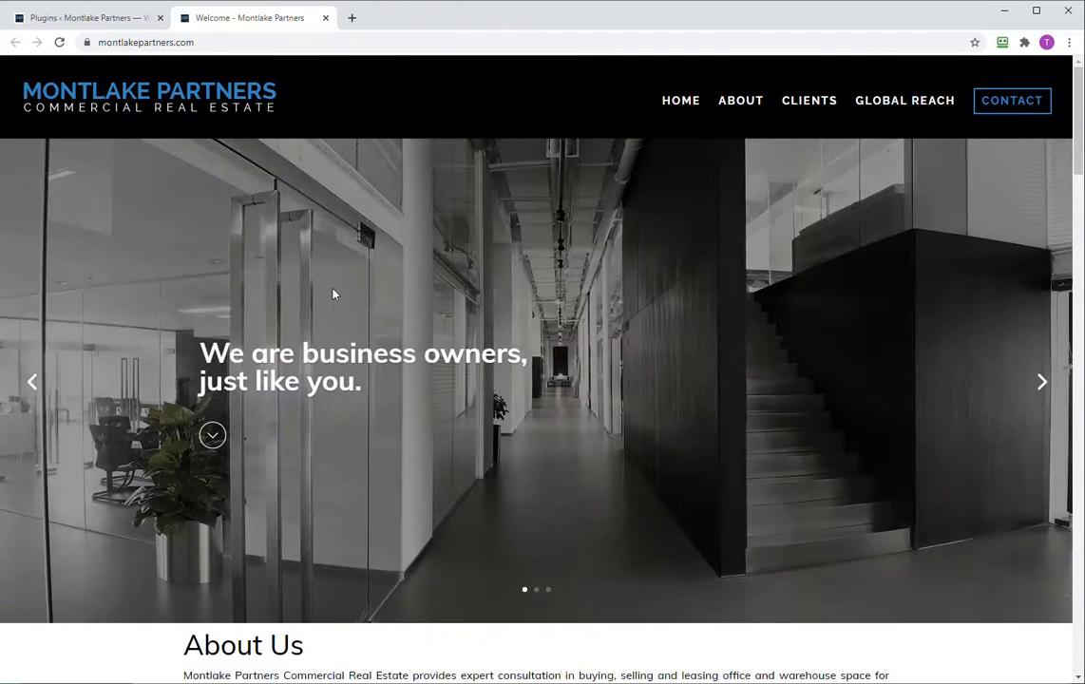
# Step: Copy the site's address and load montlakepartners.com in a new incognito window
pyautogui.click(221, 39)
pyautogui.hotkey('ctrl', 'c')
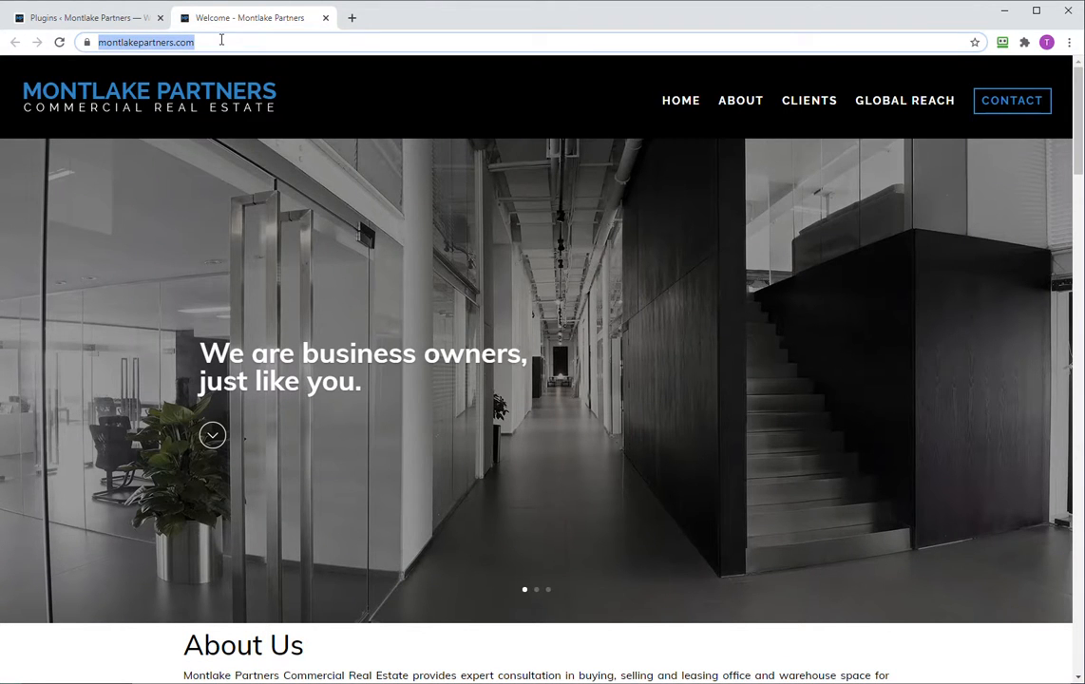
pyautogui.click(1069, 43)
pyautogui.click(1011, 98)
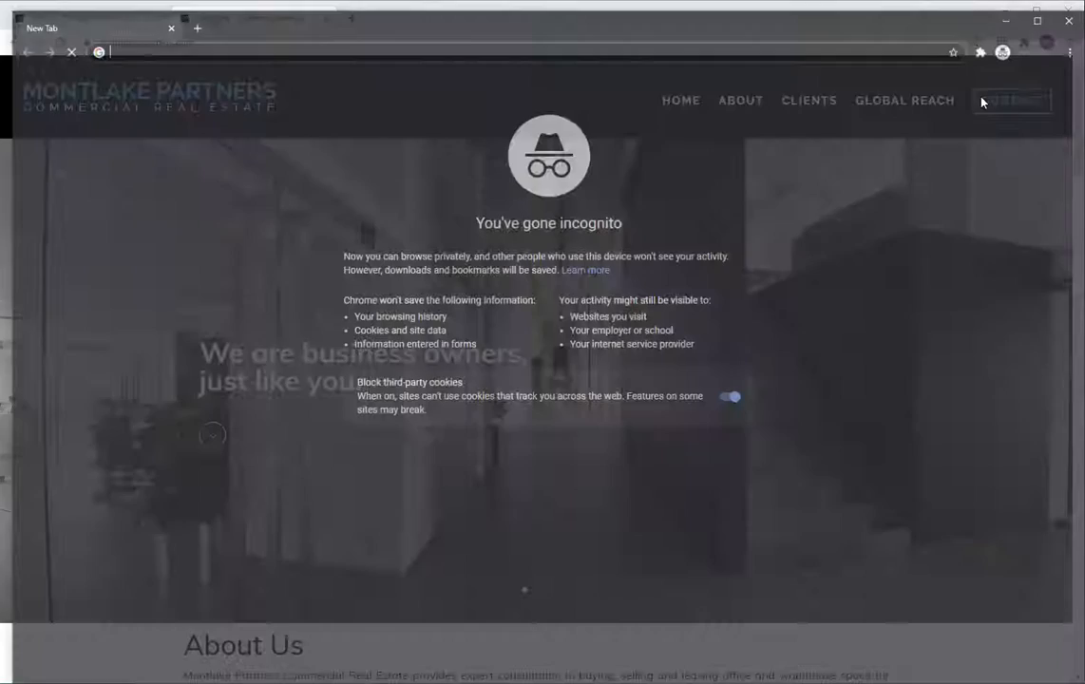
pyautogui.hotkey('ctrl', 'v')
pyautogui.click(342, 74)
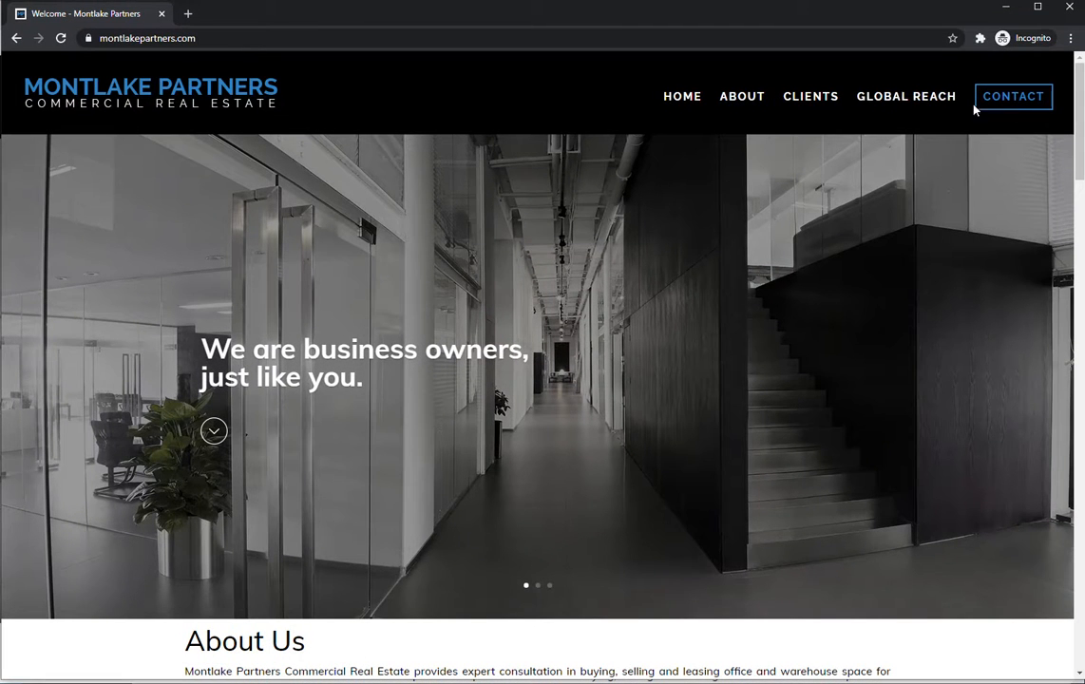
# Step: Show the developer tools' Network view for the incognito page and shrink its pane to enlarge the page area
pyautogui.click(1070, 38)
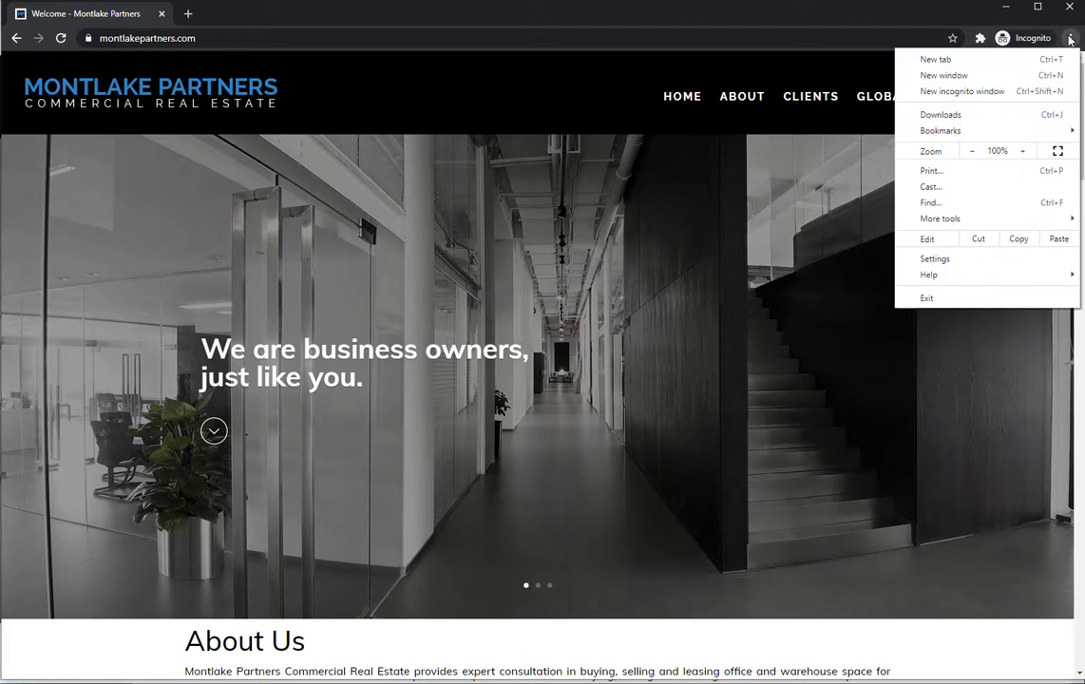
pyautogui.moveTo(972, 221)
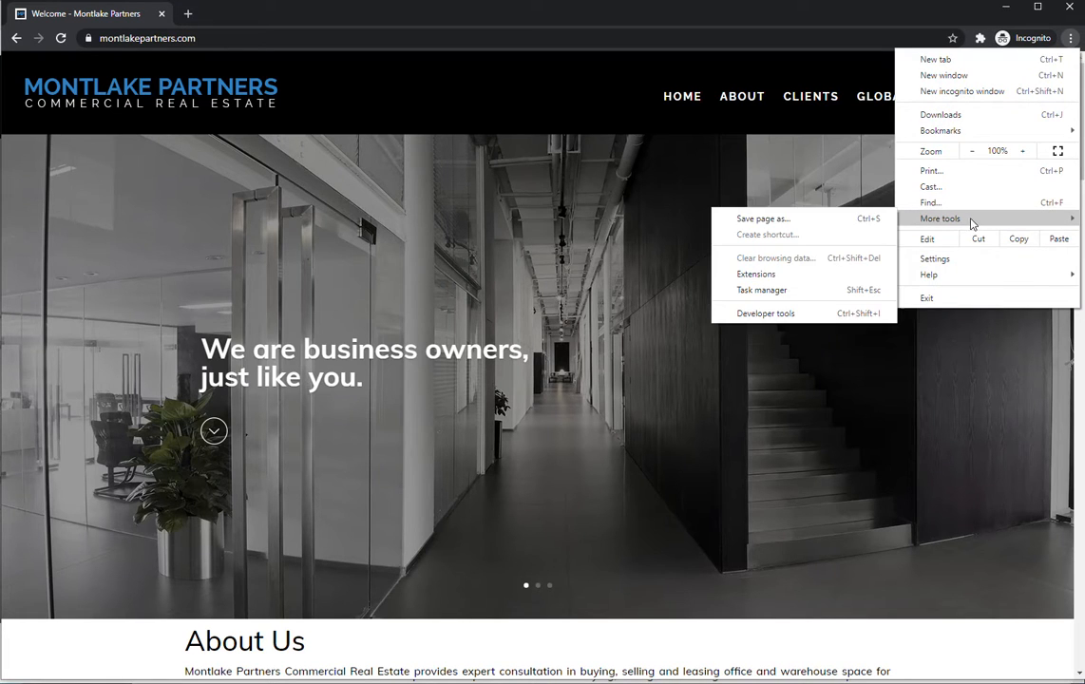
pyautogui.click(791, 314)
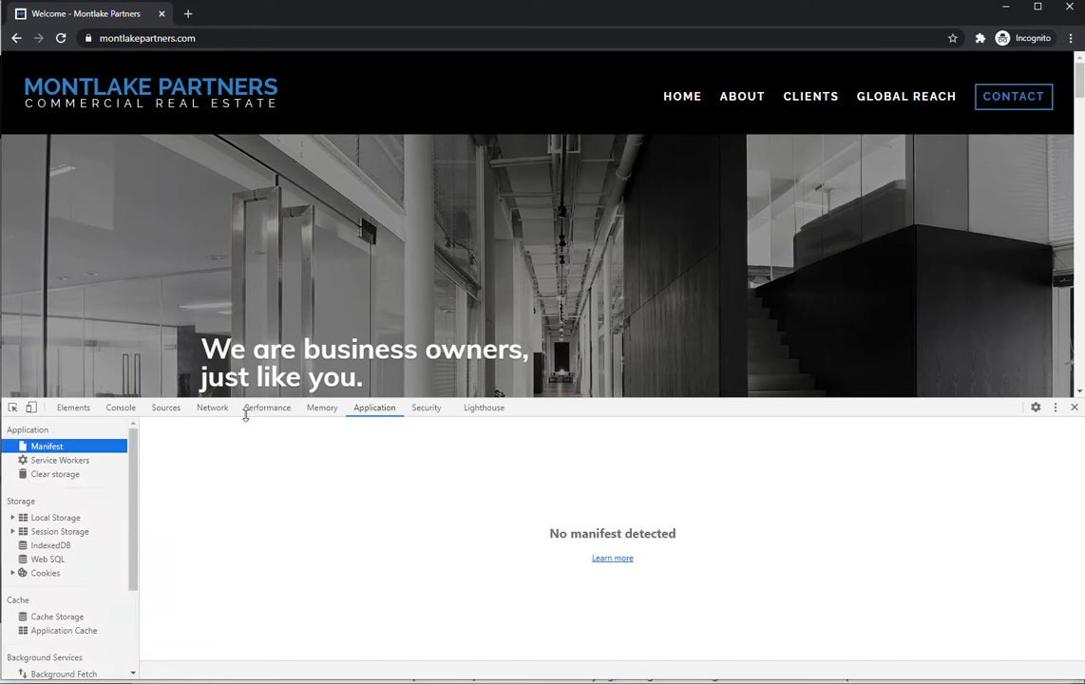
pyautogui.click(210, 409)
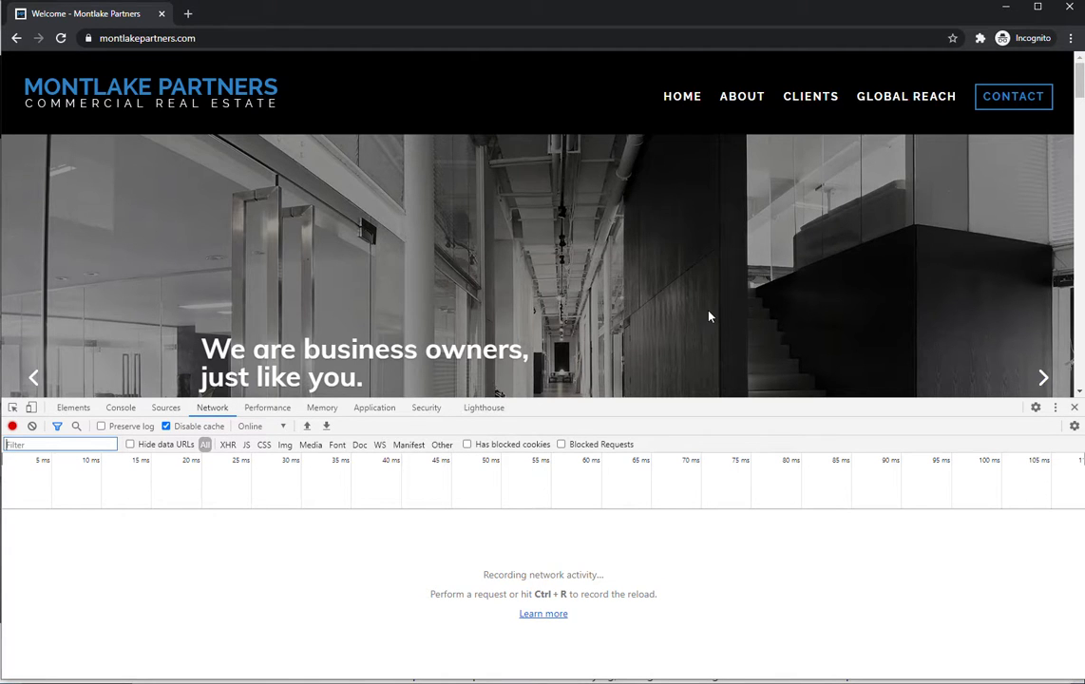
pyautogui.scroll(-10, 710, 314)
pyautogui.scroll(10, 688, 371)
pyautogui.moveTo(710, 400); pyautogui.dragTo(712, 547)
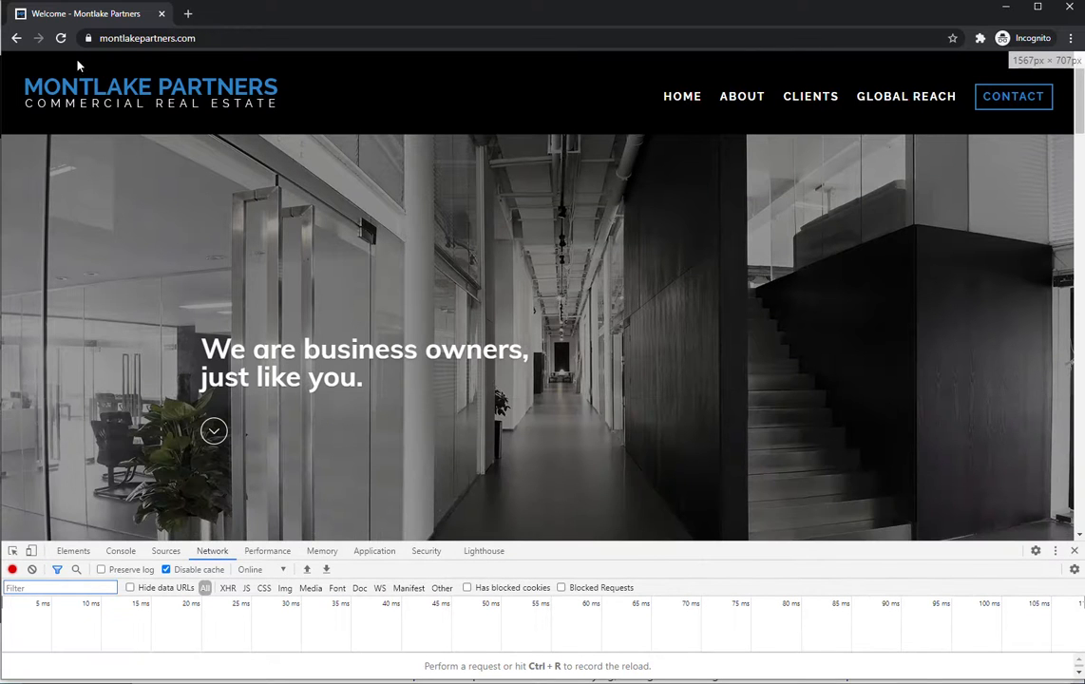
# Step: Return to the regular browser window and check where the homepage's About and Clients navigation links lead
pyautogui.click(1004, 9)
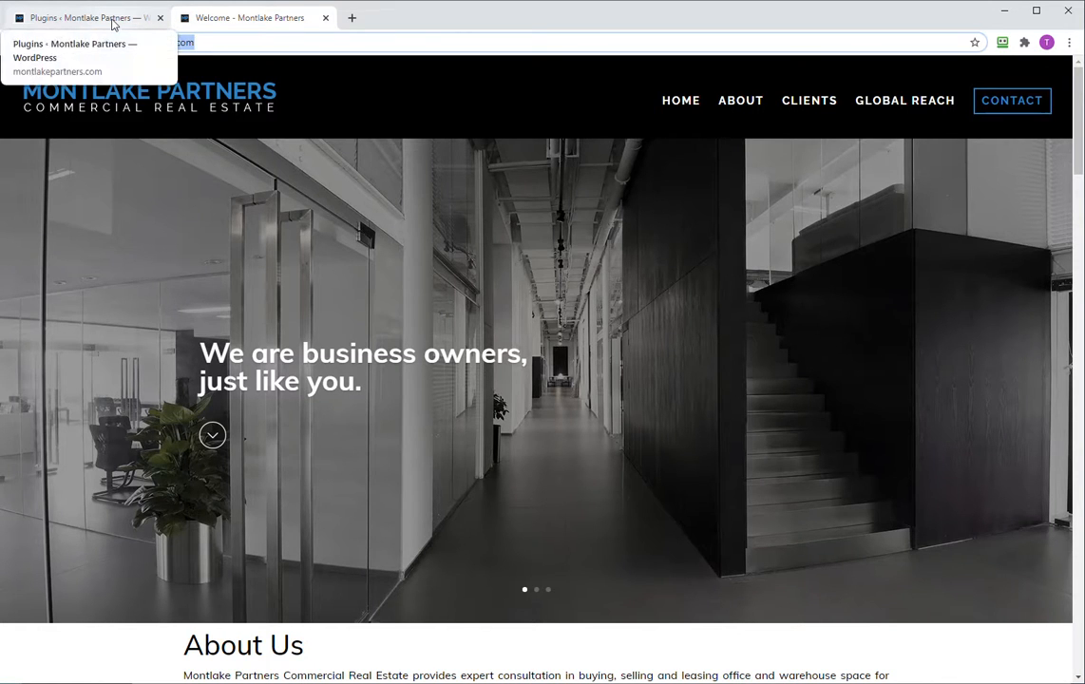
pyautogui.click(737, 100)
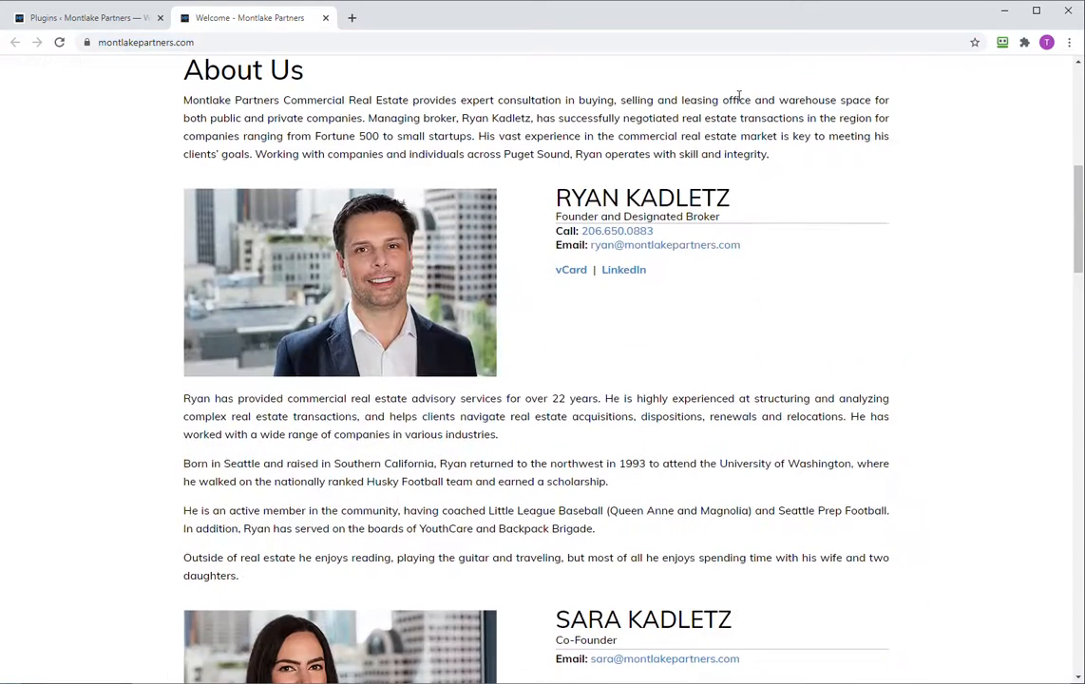
pyautogui.scroll(6, 695, 182)
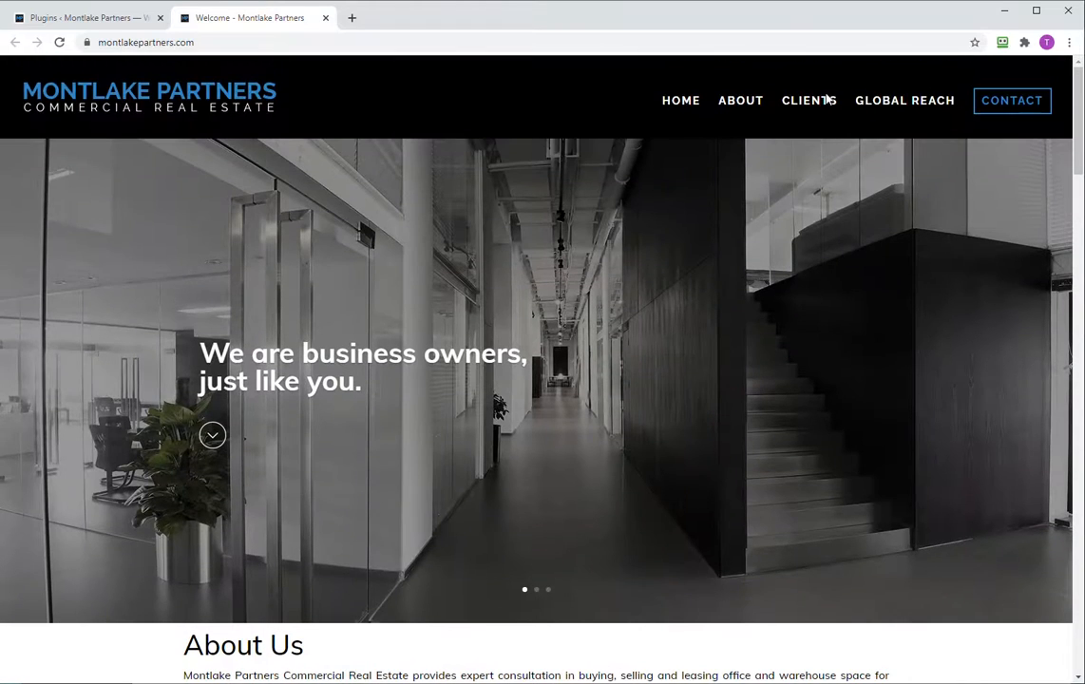
pyautogui.click(813, 103)
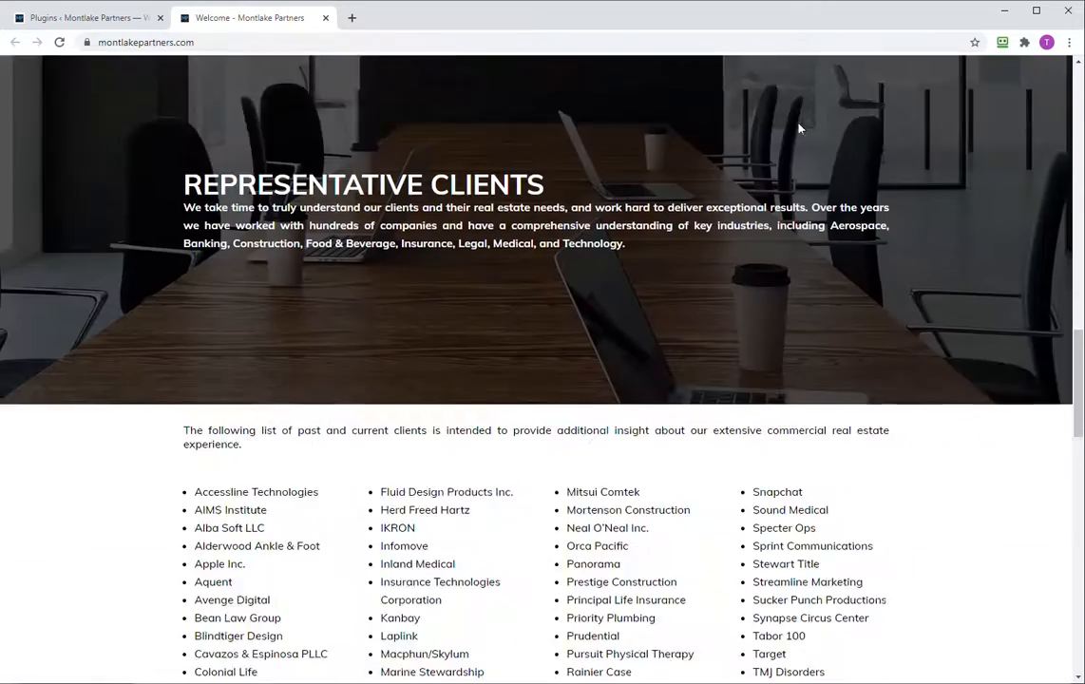
pyautogui.scroll(-2, 712, 300)
pyautogui.scroll(20, 632, 405)
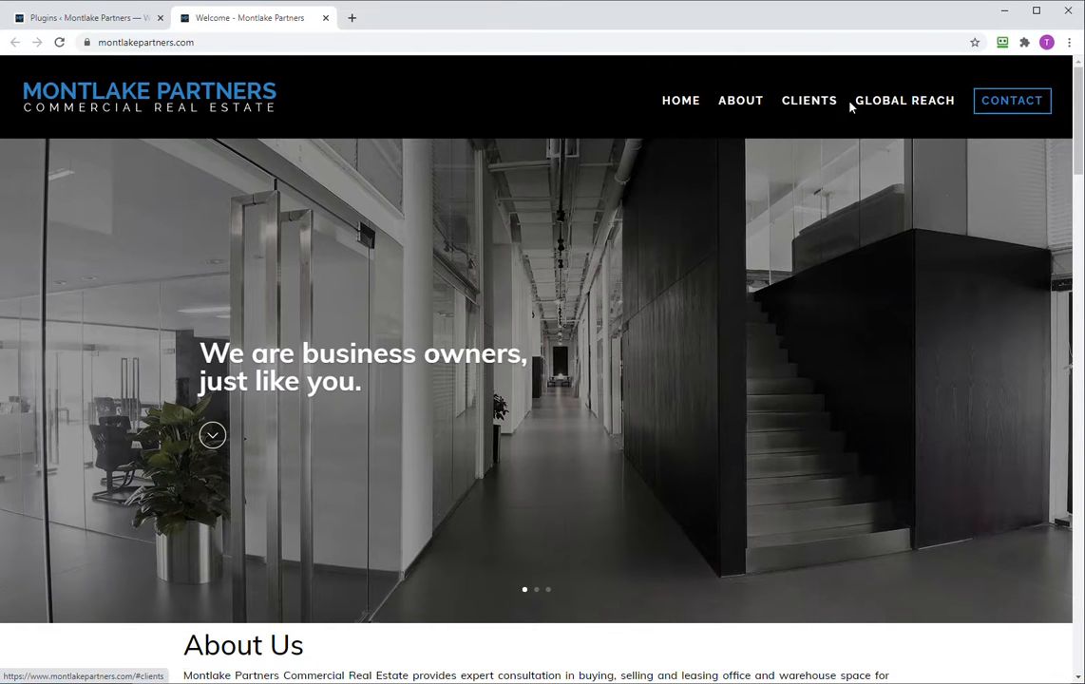
pyautogui.scroll(-3, 735, 377)
pyautogui.scroll(3, 734, 378)
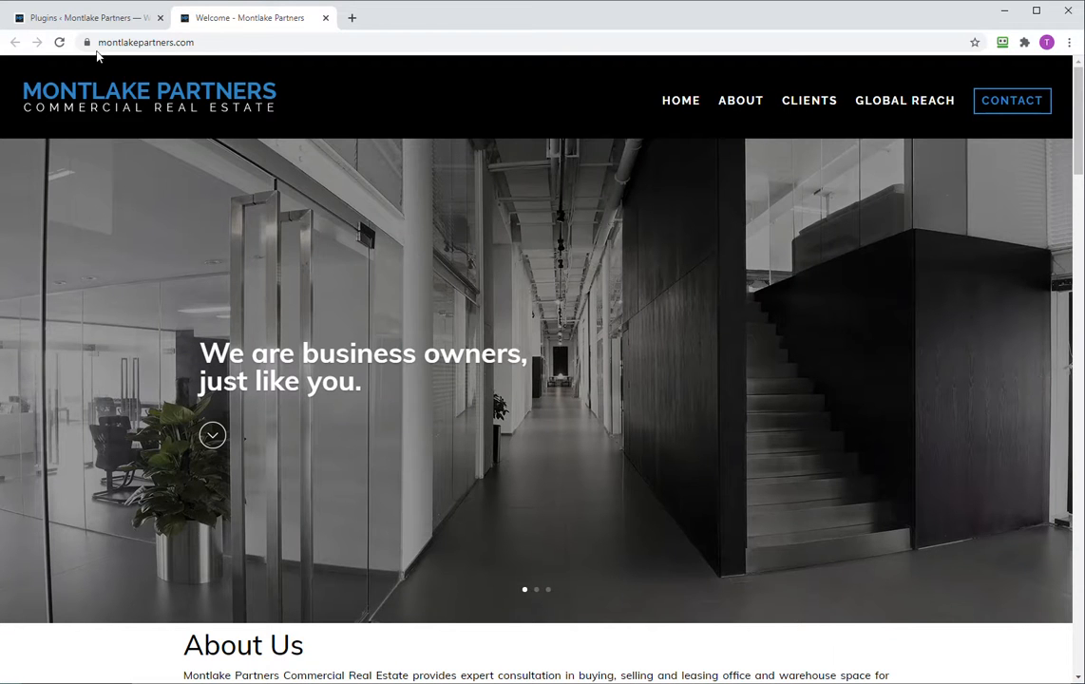
# Step: Return to the WordPress admin tab and open the list of all the site's pages
pyautogui.click(72, 17)
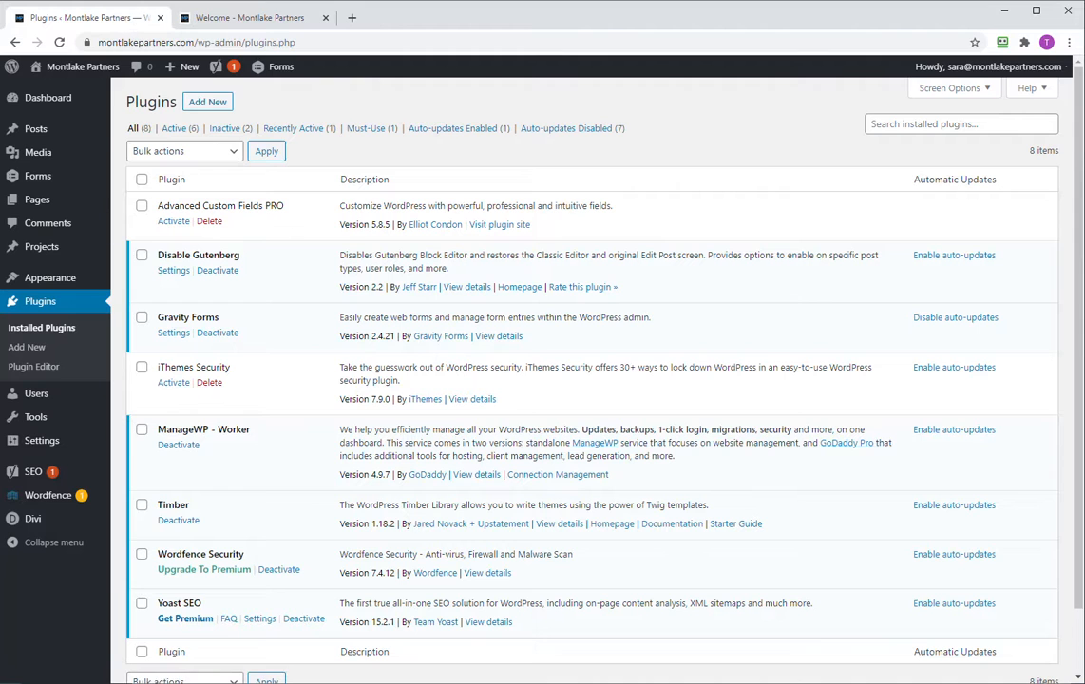
pyautogui.moveTo(84, 99)
pyautogui.click(130, 101)
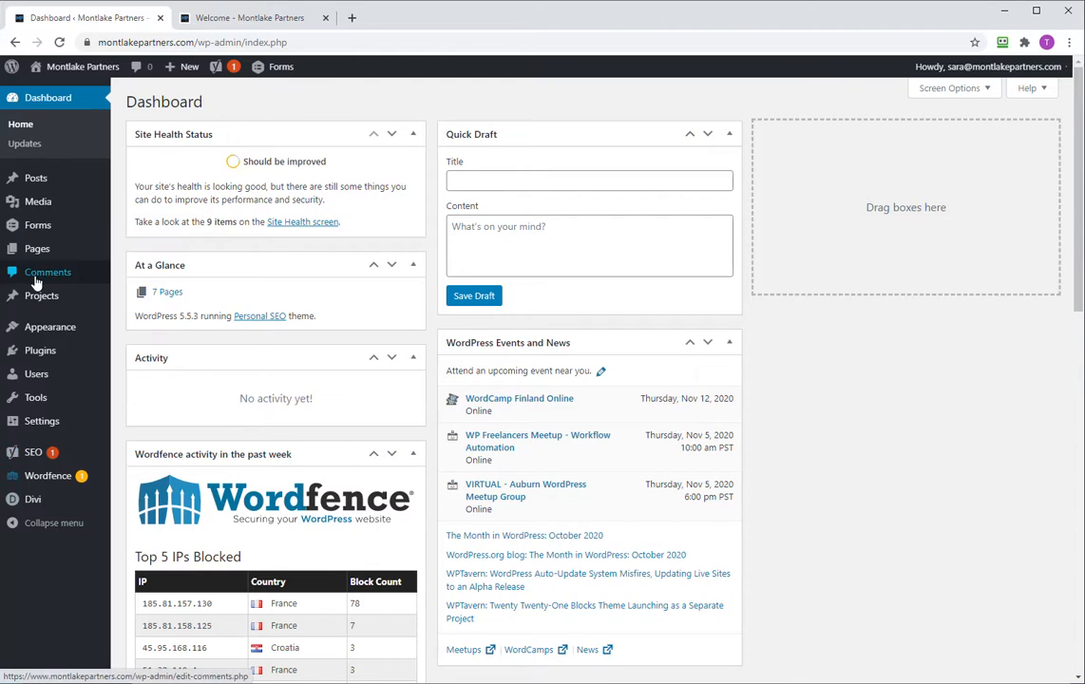
pyautogui.moveTo(50, 252)
pyautogui.click(145, 252)
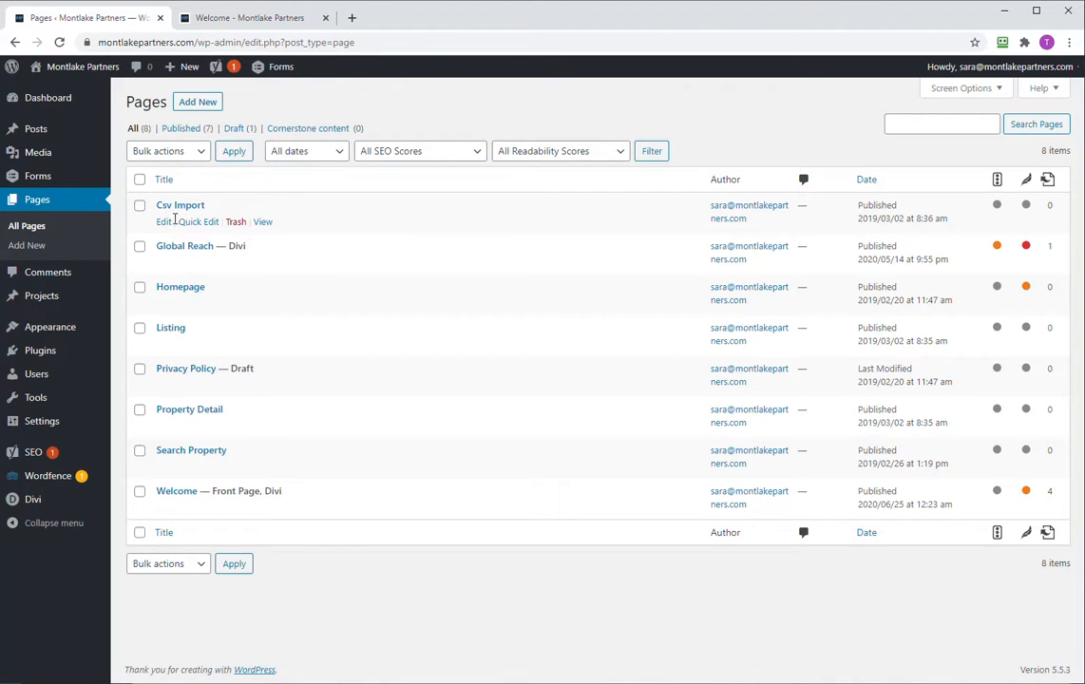
# Step: Use Quick Edit to set the Csv Import page's status to Draft and update it
pyautogui.click(201, 221)
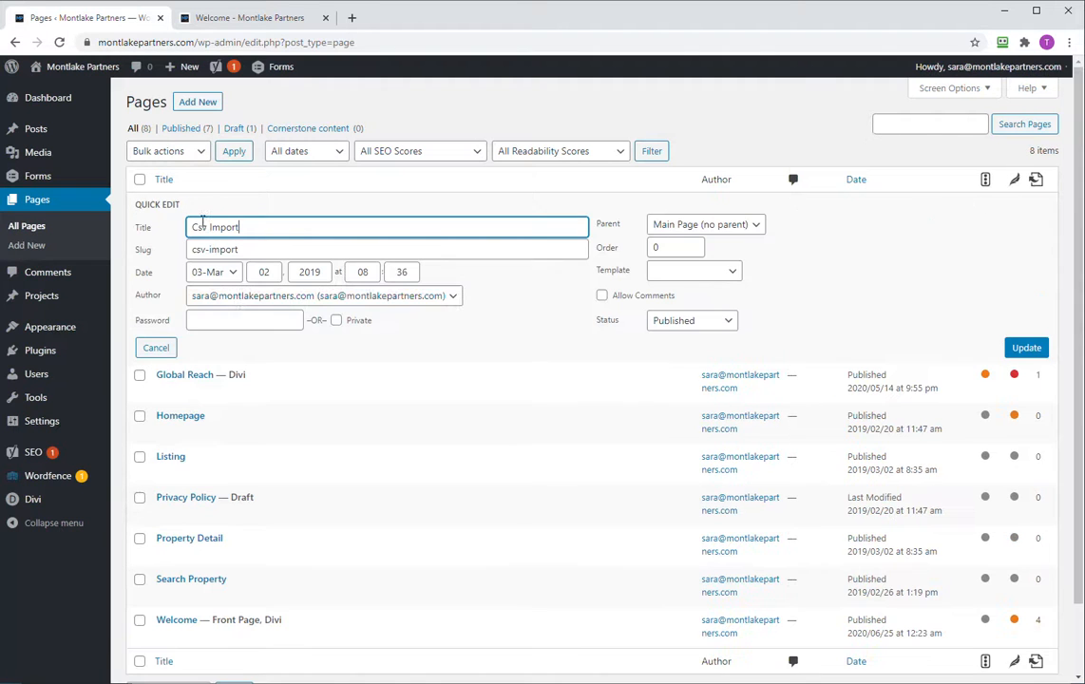
pyautogui.click(713, 321)
pyautogui.click(708, 366)
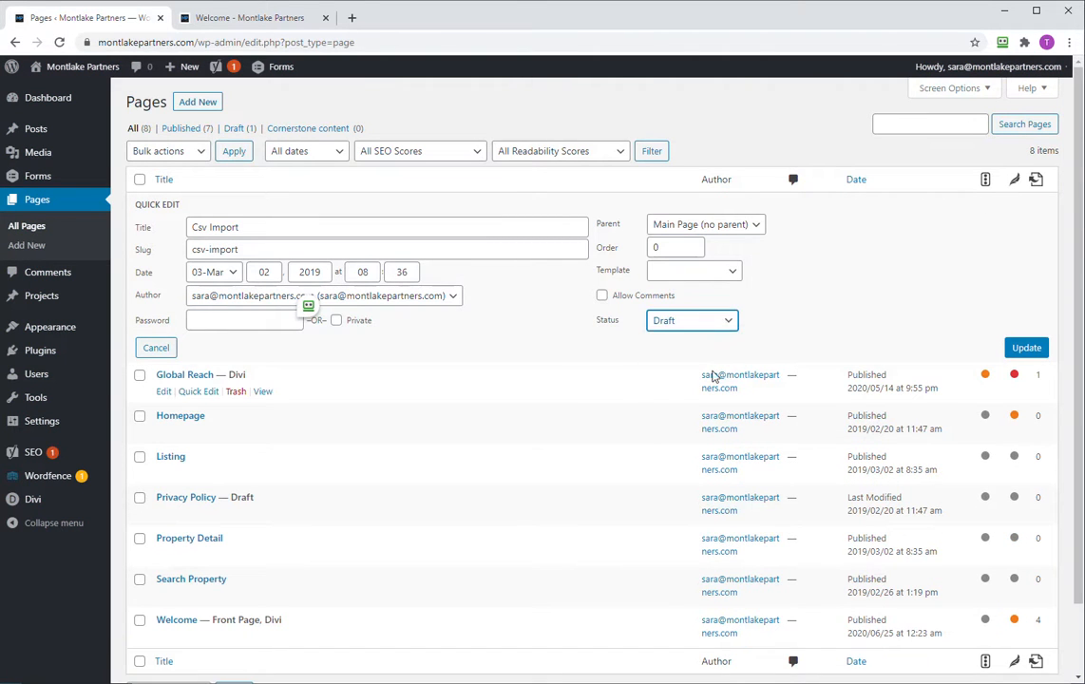
pyautogui.click(1030, 350)
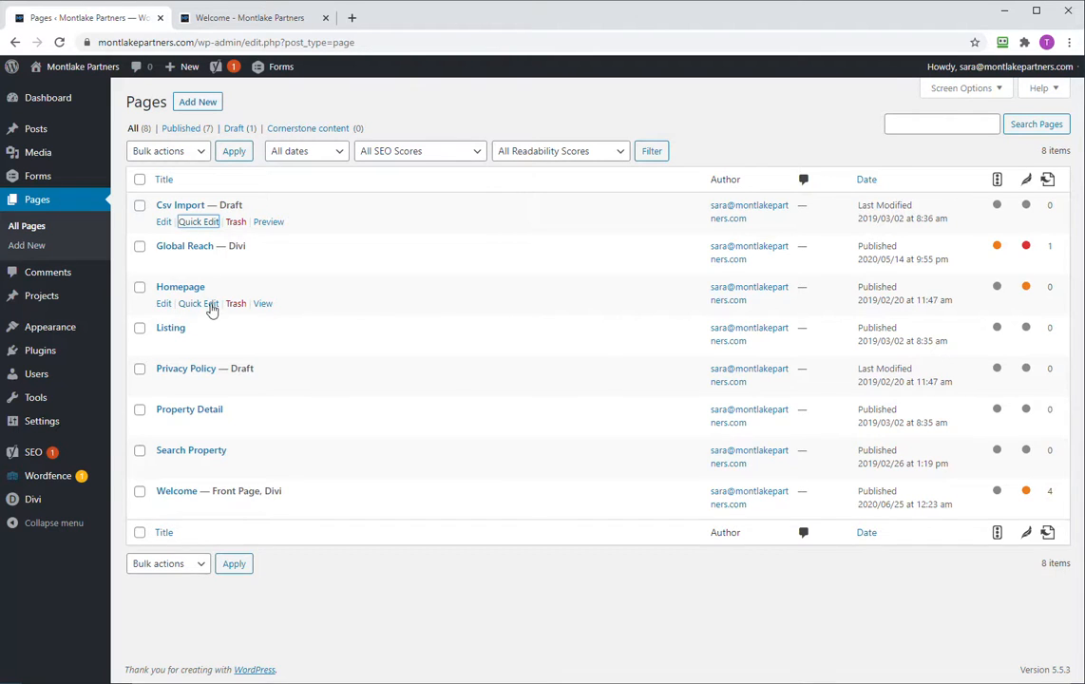
# Step: Use Quick Edit to set the Homepage page's status to Draft and update it
pyautogui.click(206, 304)
pyautogui.click(692, 402)
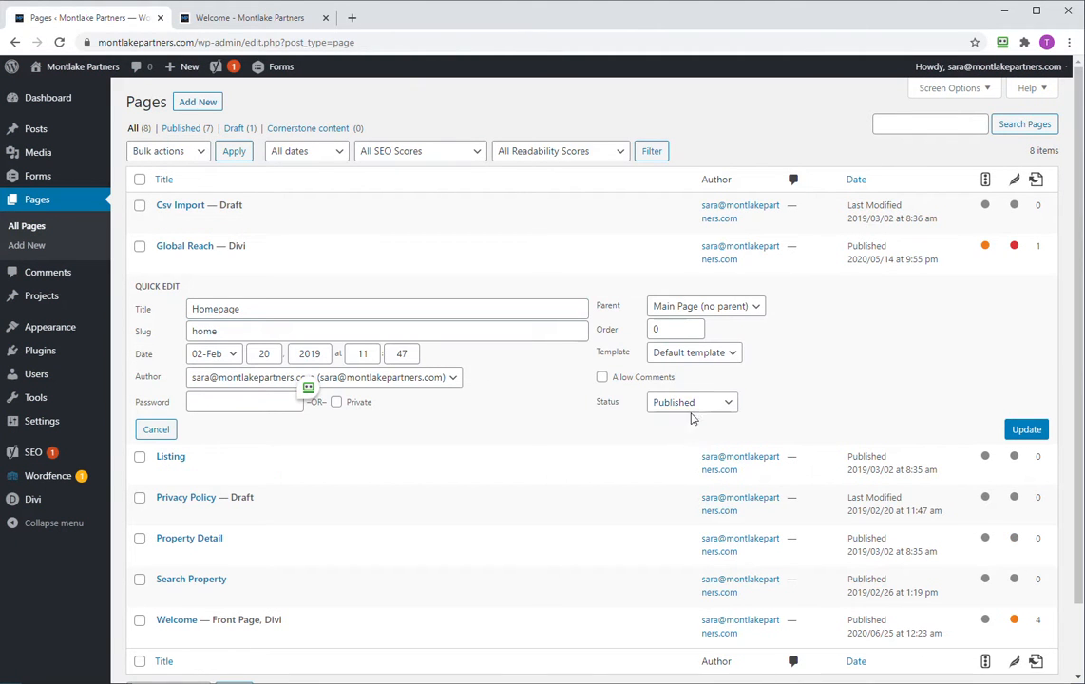
pyautogui.click(665, 447)
pyautogui.click(1024, 430)
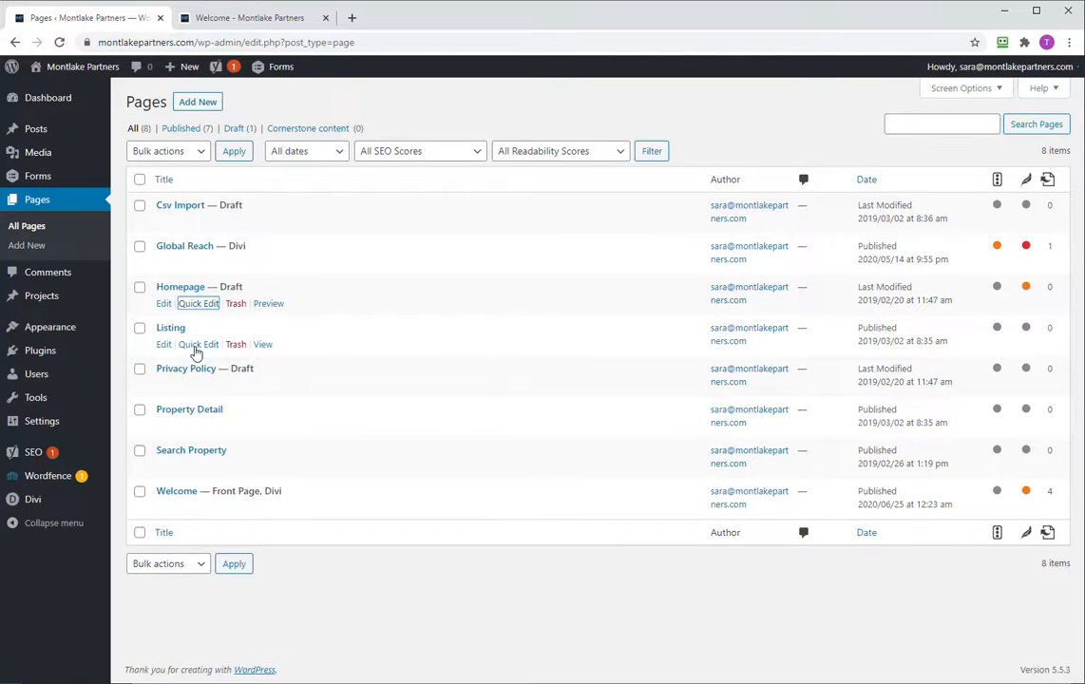
# Step: Use Quick Edit to set the Listing page's status to Draft and update it
pyautogui.click(197, 343)
pyautogui.click(692, 443)
pyautogui.click(662, 486)
pyautogui.click(1028, 473)
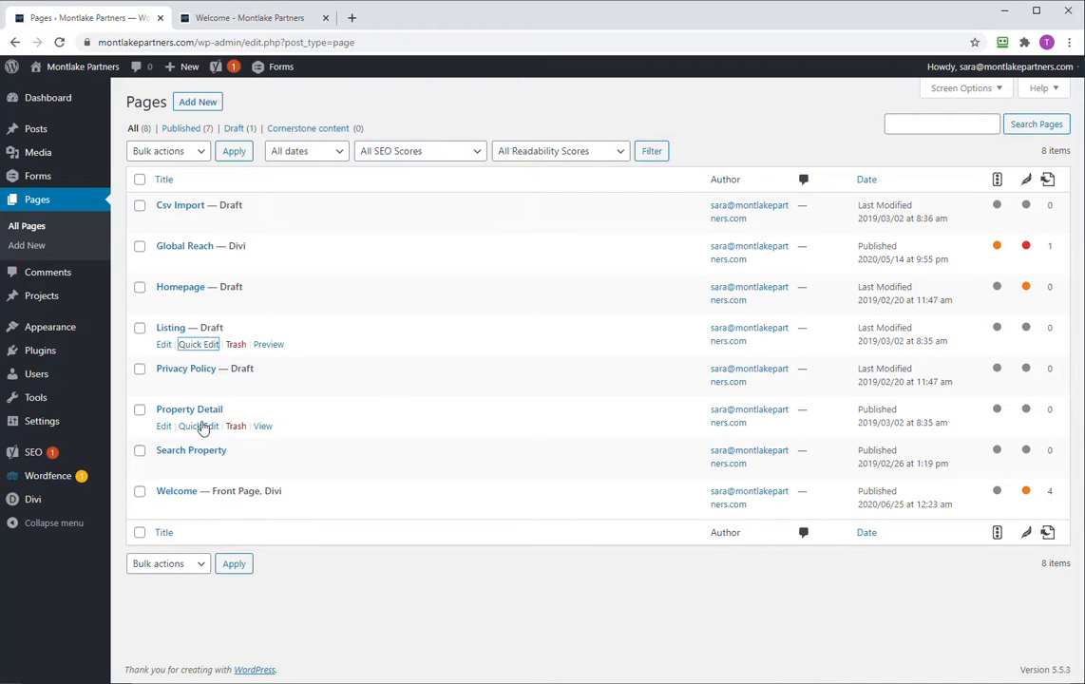
# Step: Use Quick Edit to set the Property Detail page's status to Draft and update it
pyautogui.click(199, 426)
pyautogui.click(701, 524)
pyautogui.click(700, 541)
pyautogui.click(692, 524)
pyautogui.click(665, 564)
pyautogui.click(1026, 552)
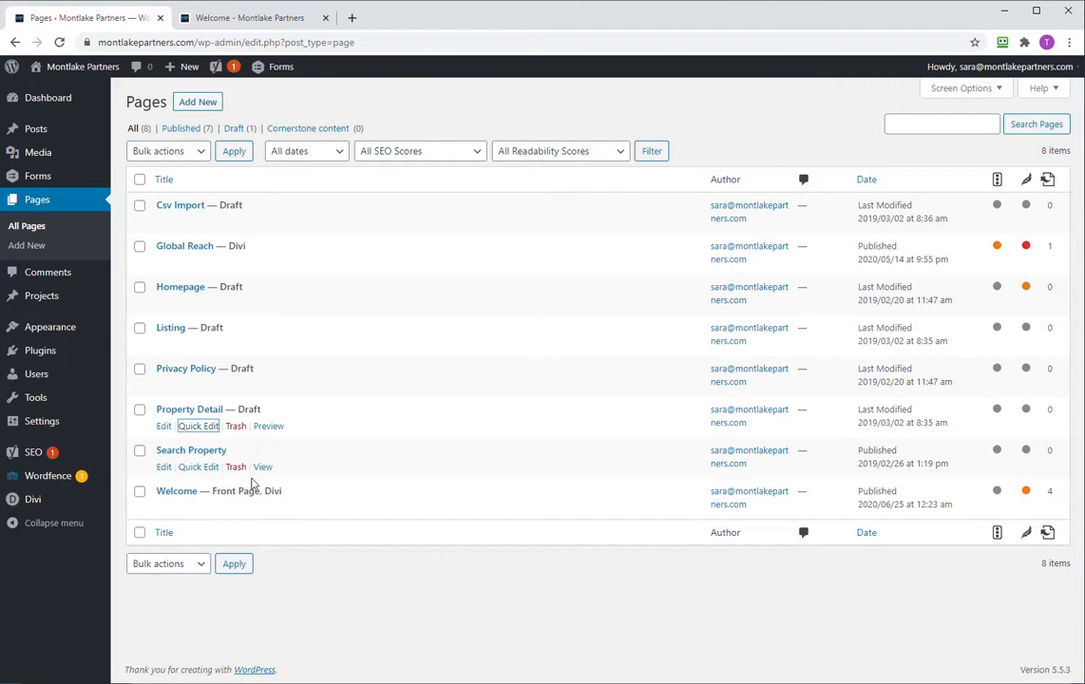
# Step: Use Quick Edit to set the Search Property page's status to Draft and update it
pyautogui.click(198, 466)
pyautogui.click(689, 565)
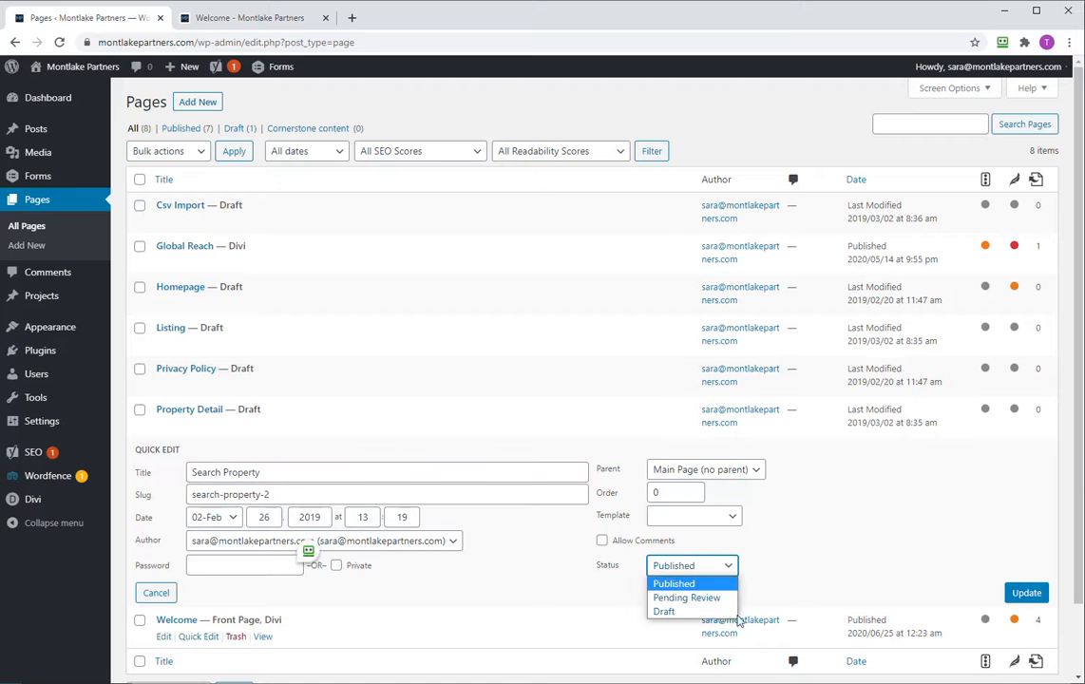
pyautogui.click(701, 613)
pyautogui.click(1021, 593)
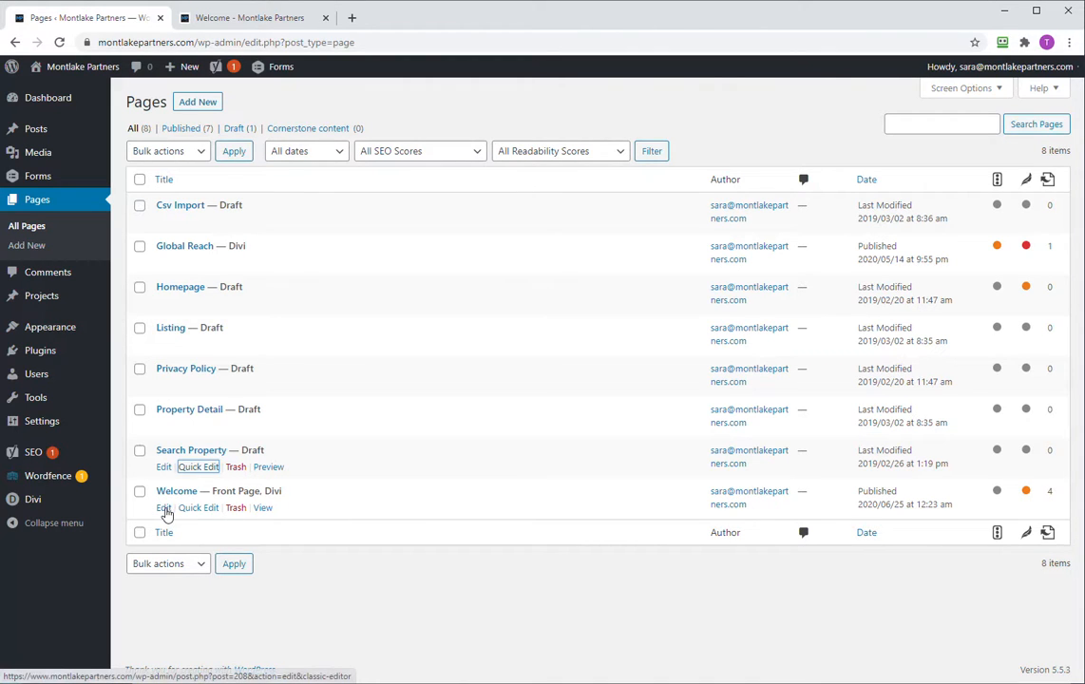
# Step: Open the Welcome front page for editing and compare its Divi layout with the slides on the live homepage
pyautogui.click(164, 508)
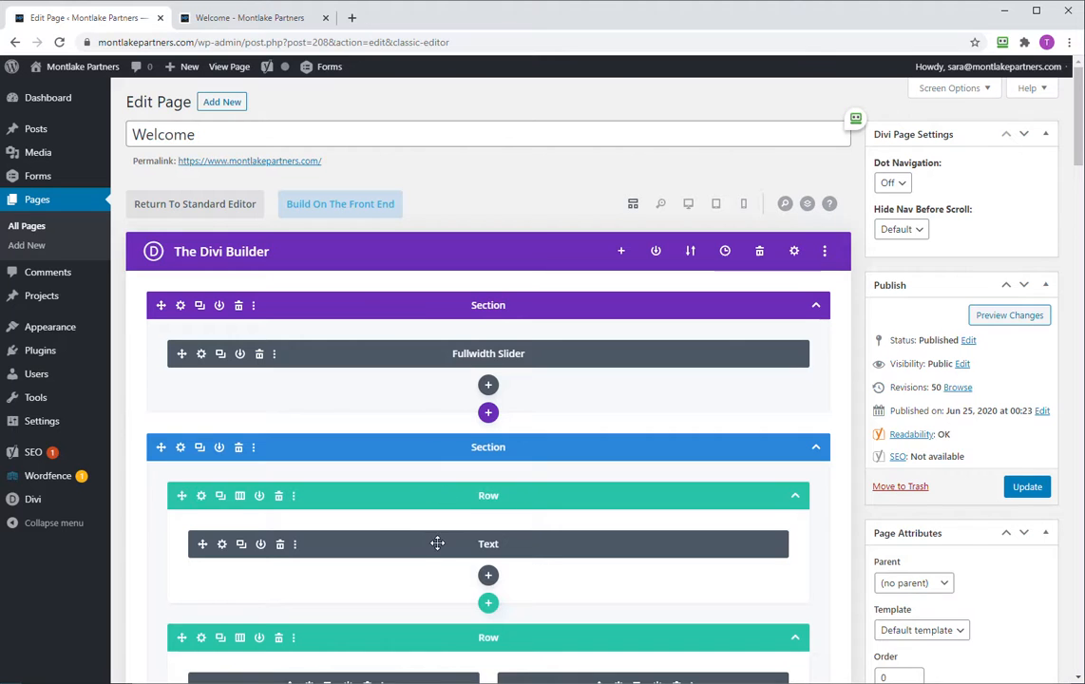
pyautogui.click(227, 17)
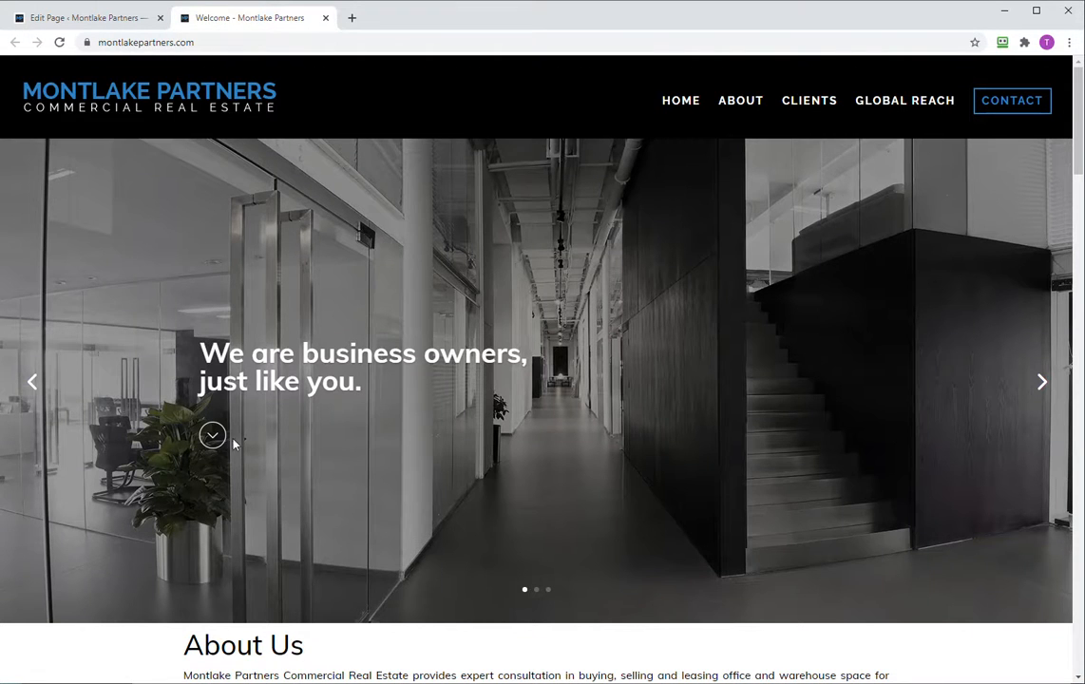
pyautogui.click(138, 19)
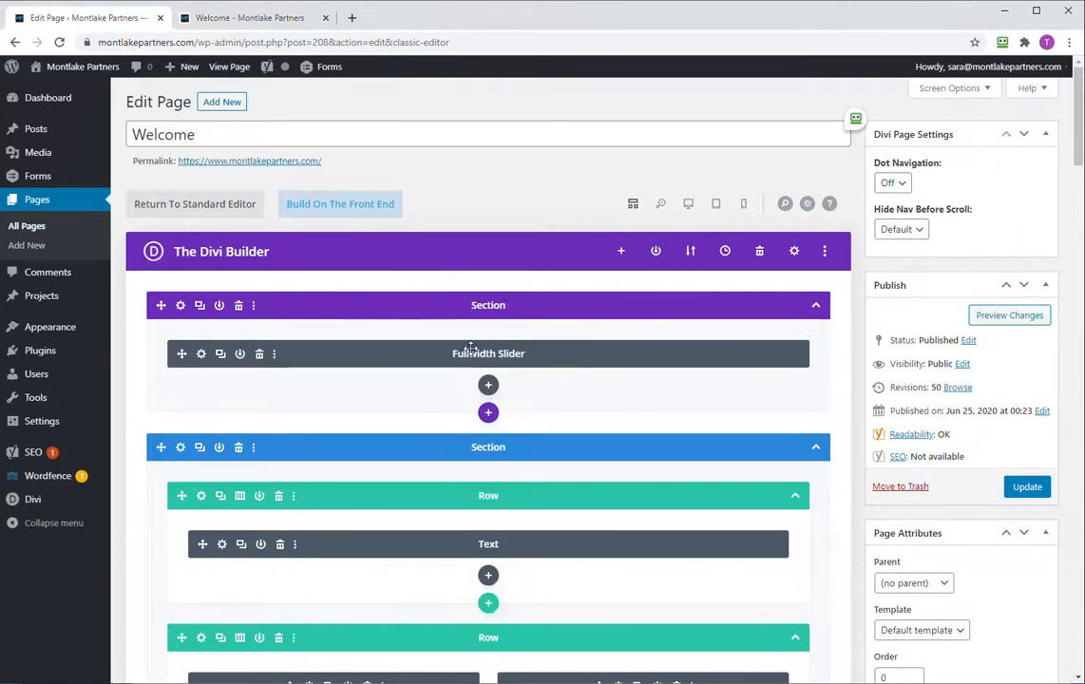
pyautogui.click(284, 21)
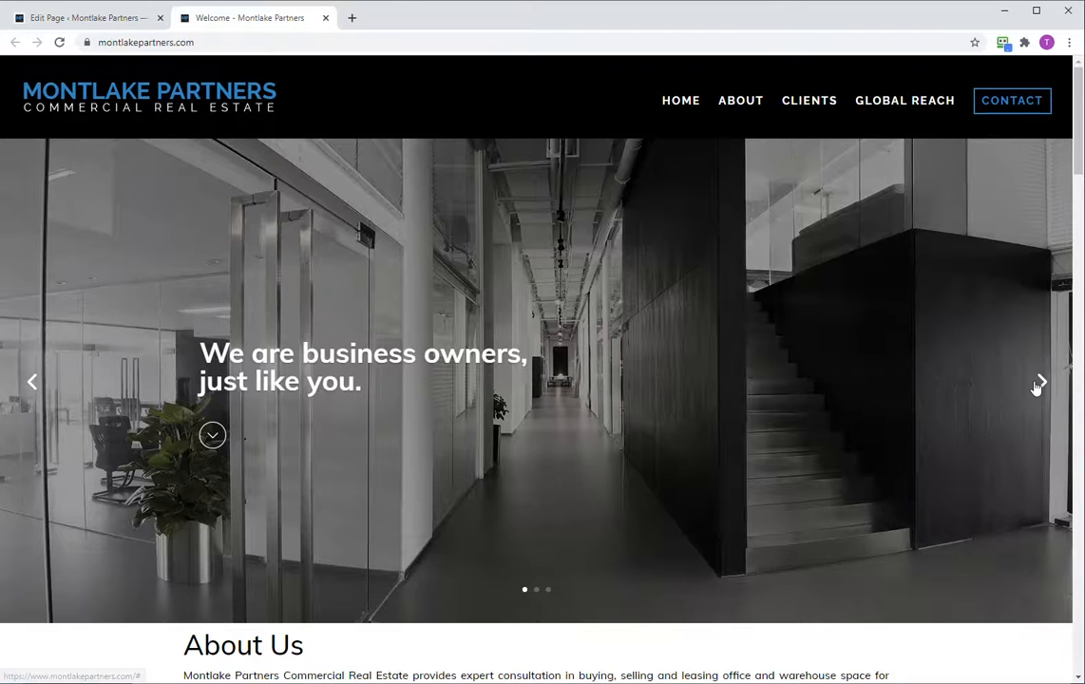
pyautogui.click(1039, 384)
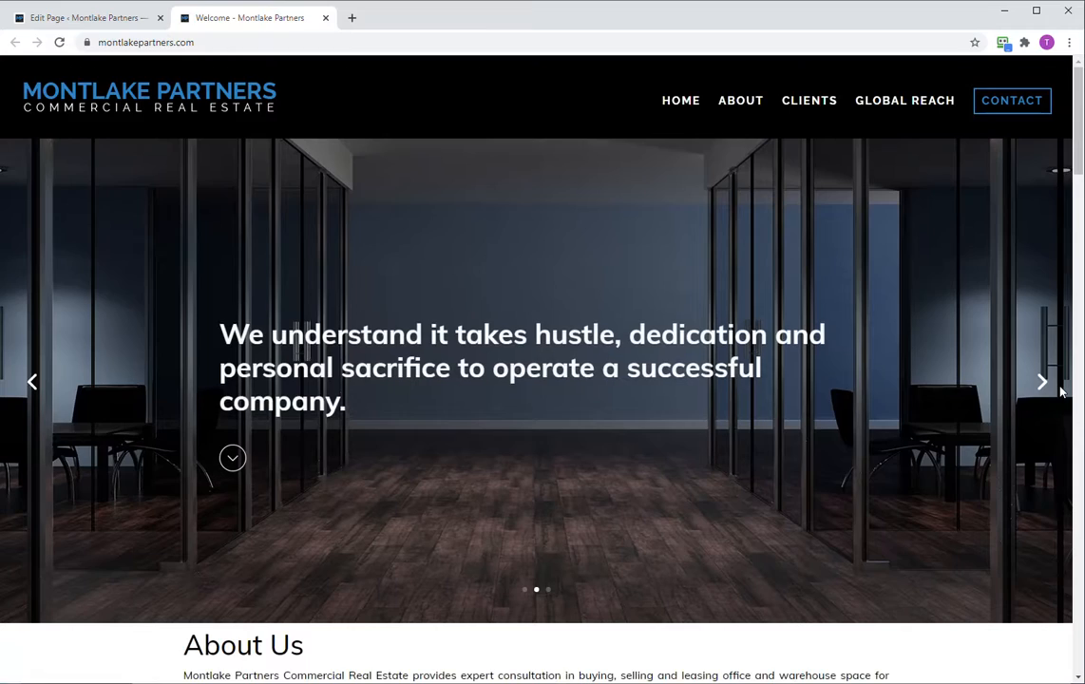
pyautogui.click(1042, 383)
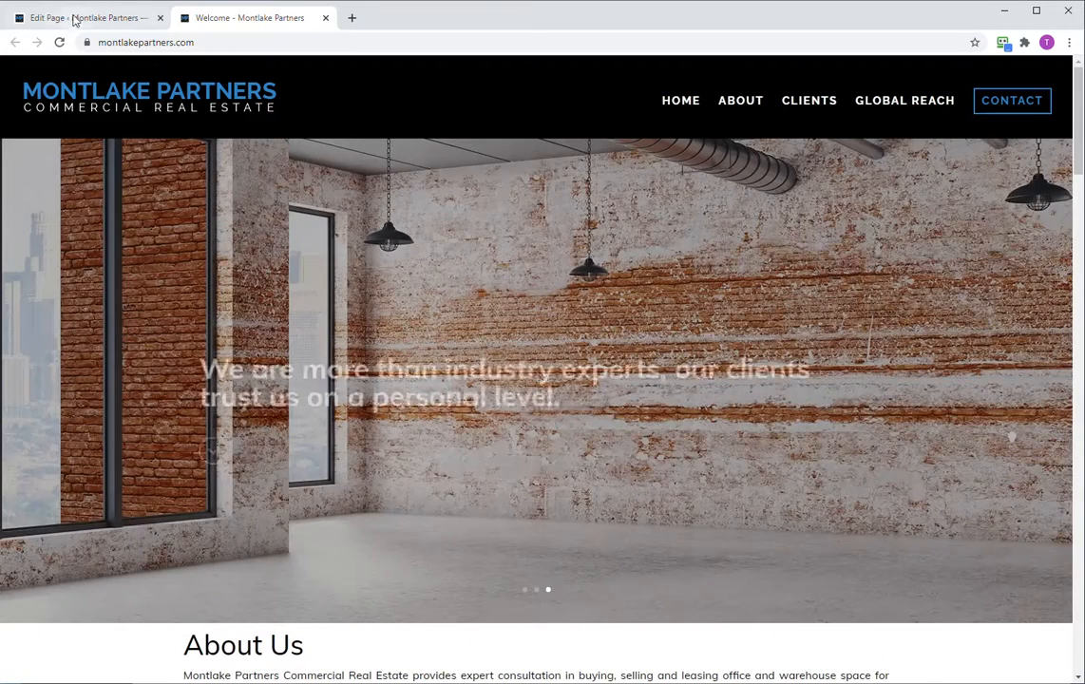
# Step: Return to the Welcome page editor and review the Fullwidth Slider's Elements and Link content settings
pyautogui.click(75, 20)
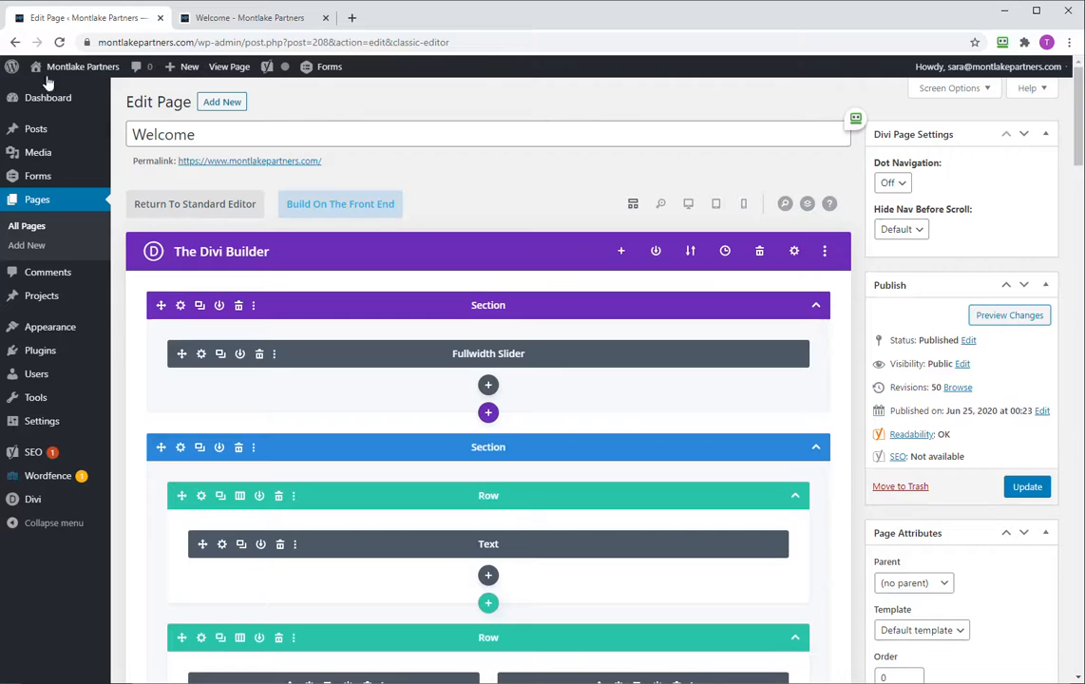
pyautogui.click(200, 355)
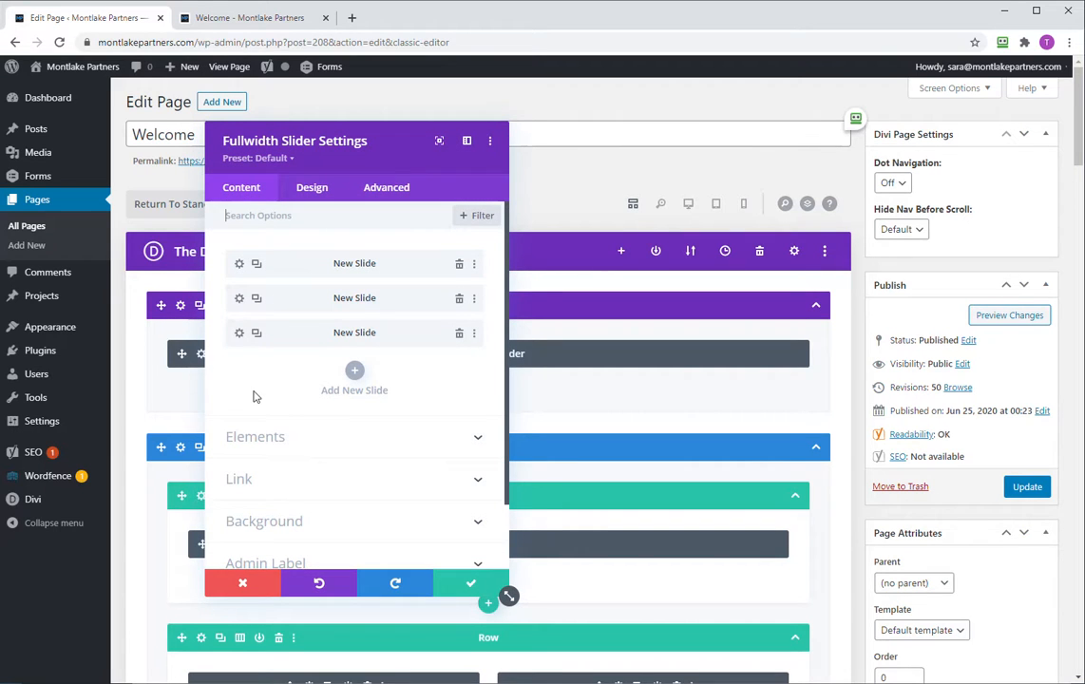
pyautogui.click(350, 437)
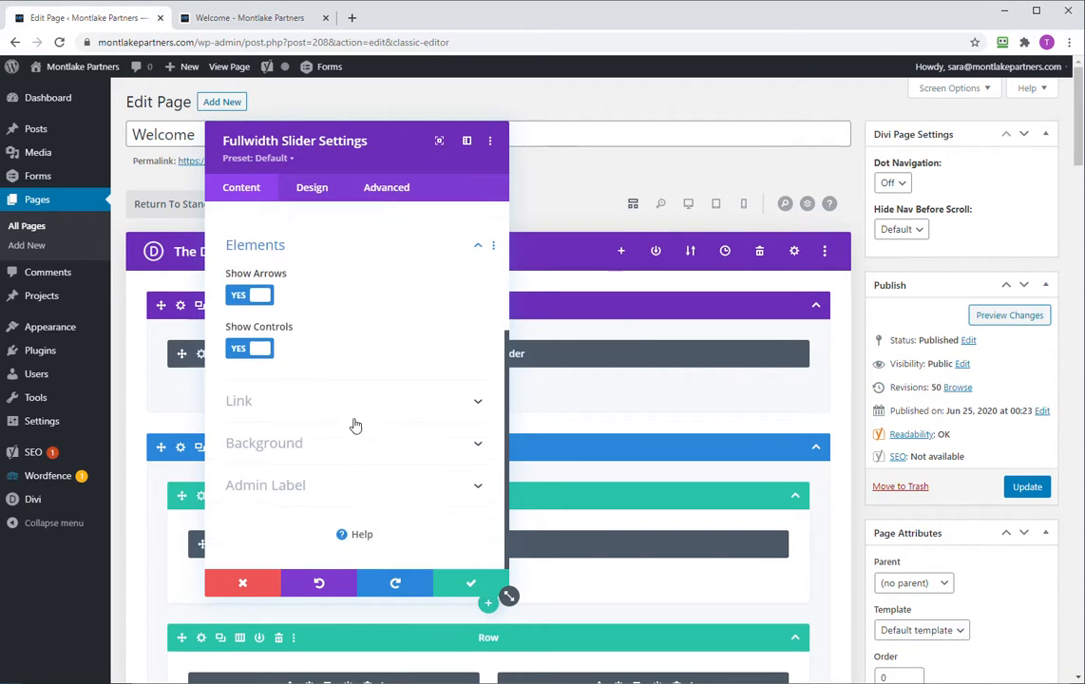
pyautogui.click(347, 405)
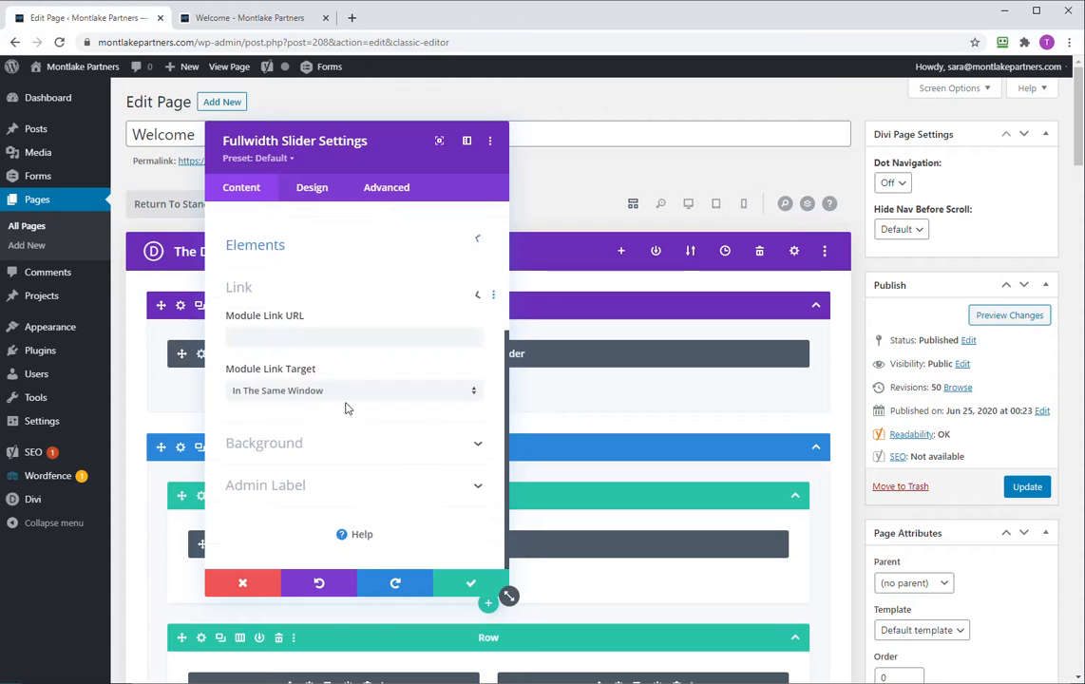
pyautogui.click(386, 238)
pyautogui.scroll(3, 399, 308)
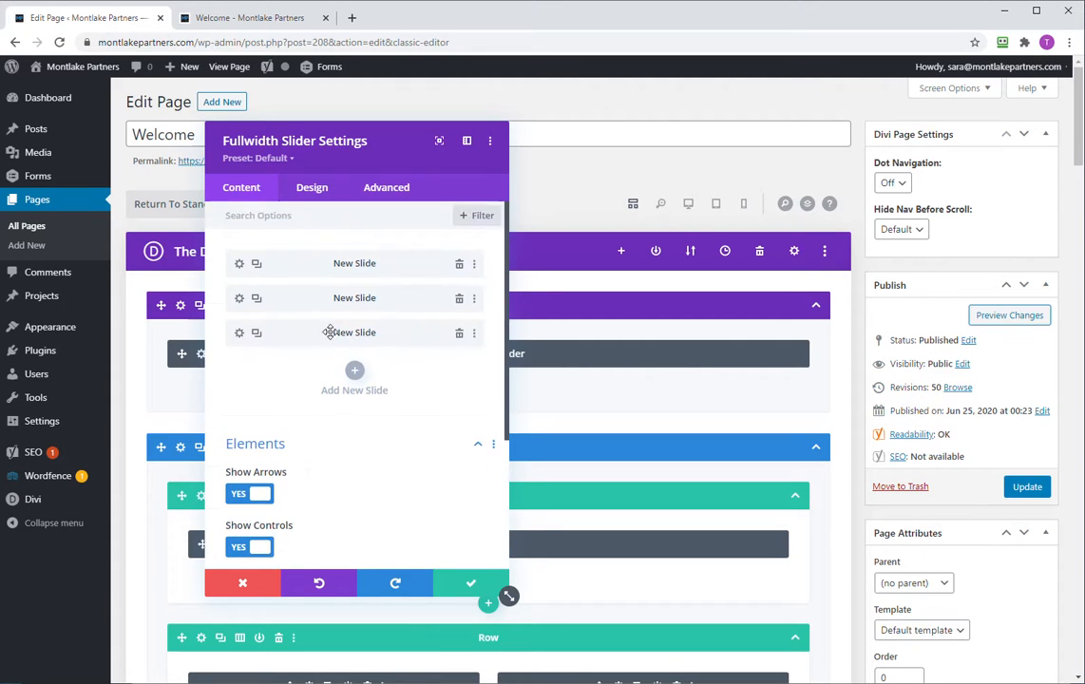
pyautogui.scroll(-3, 319, 334)
pyautogui.scroll(3, 333, 294)
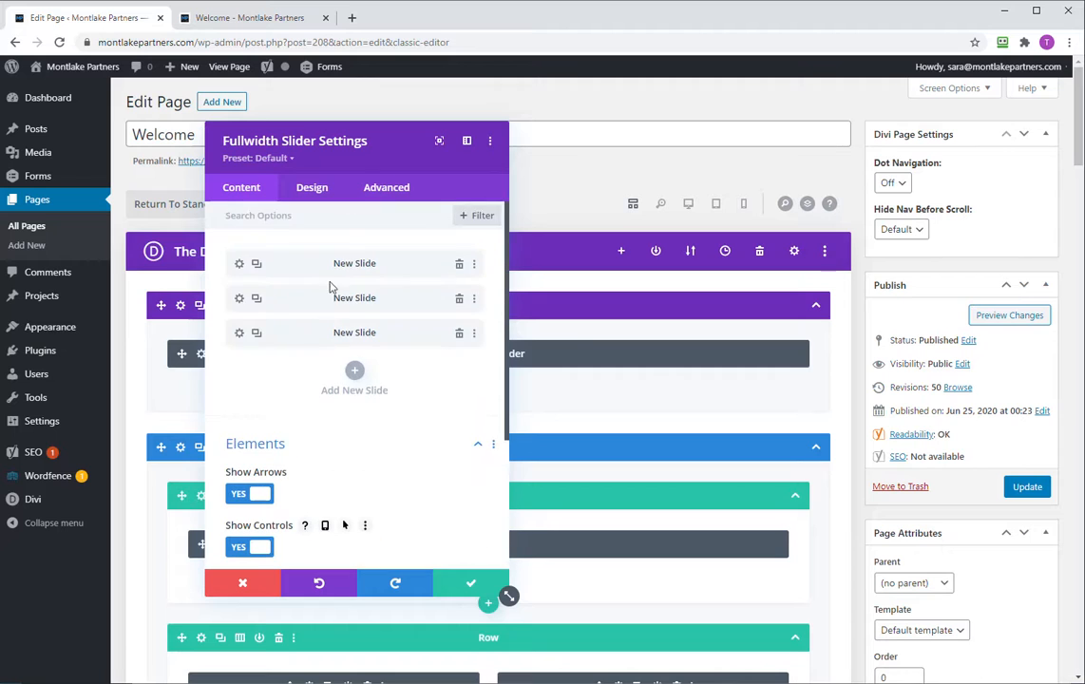
# Step: Look through the slider's Navigation and Image design settings, and close the settings without saving
pyautogui.click(312, 187)
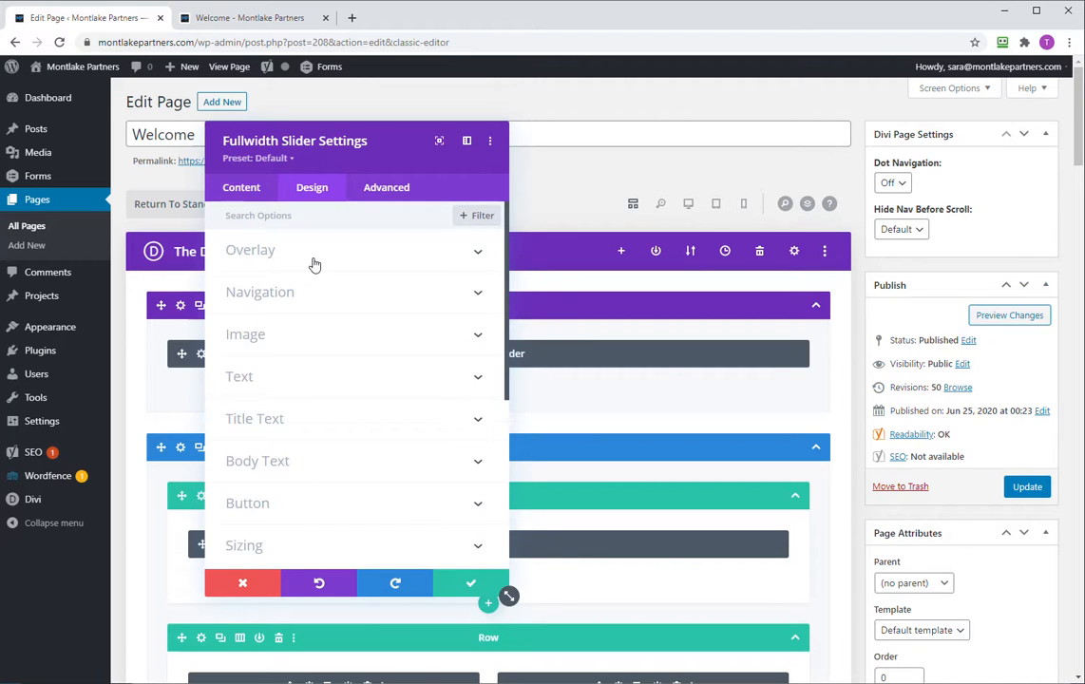
pyautogui.click(315, 256)
pyautogui.click(334, 406)
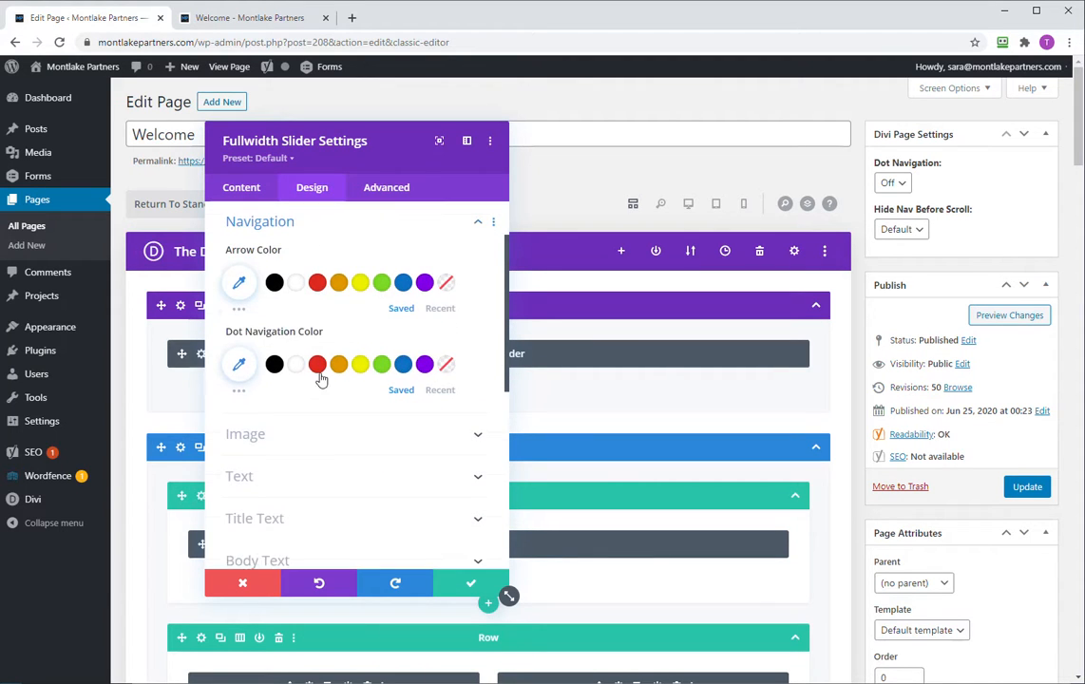
pyautogui.click(335, 442)
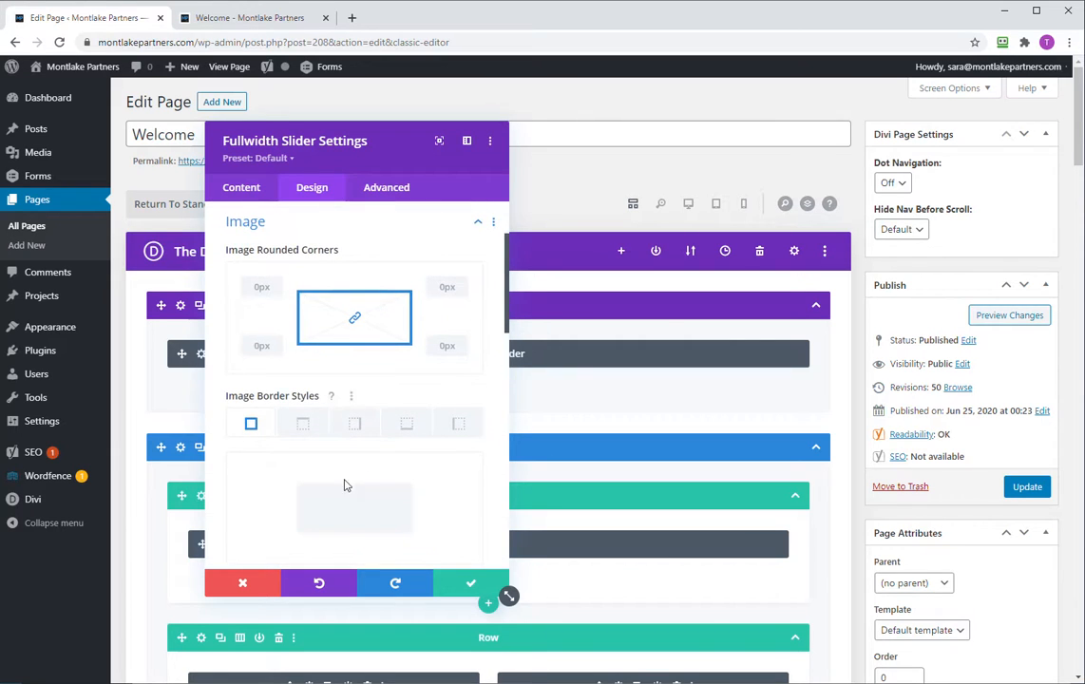
pyautogui.click(251, 587)
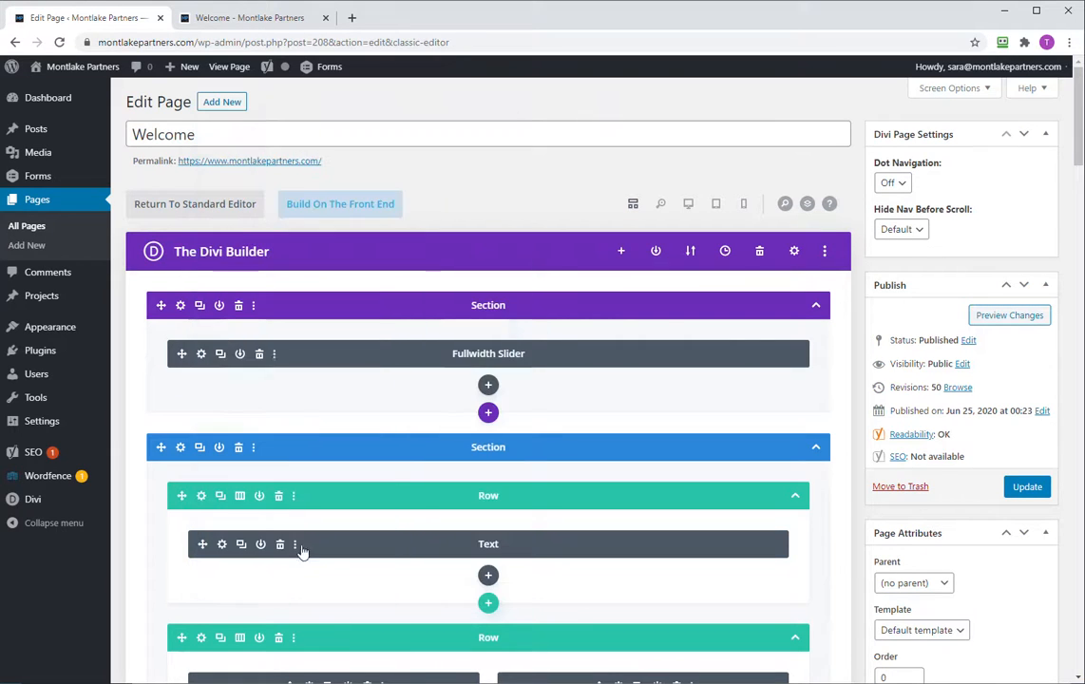
# Step: Reopen the Fullwidth Slider settings, open the first slide's settings and copy its body text
pyautogui.click(201, 355)
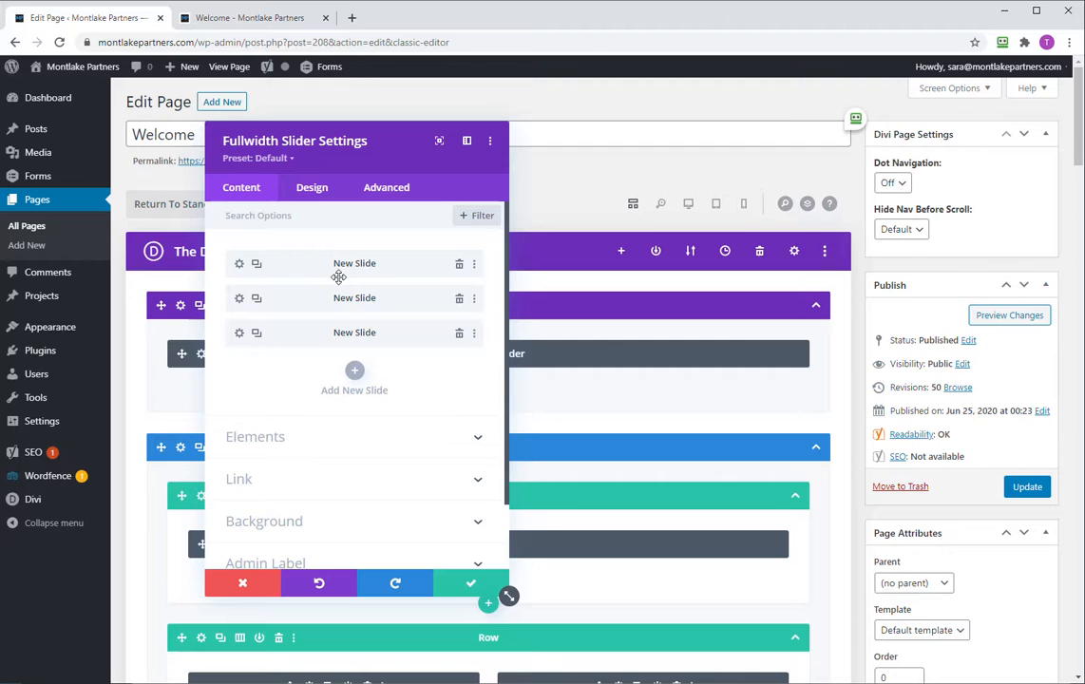
pyautogui.click(237, 264)
pyautogui.scroll(-2, 283, 420)
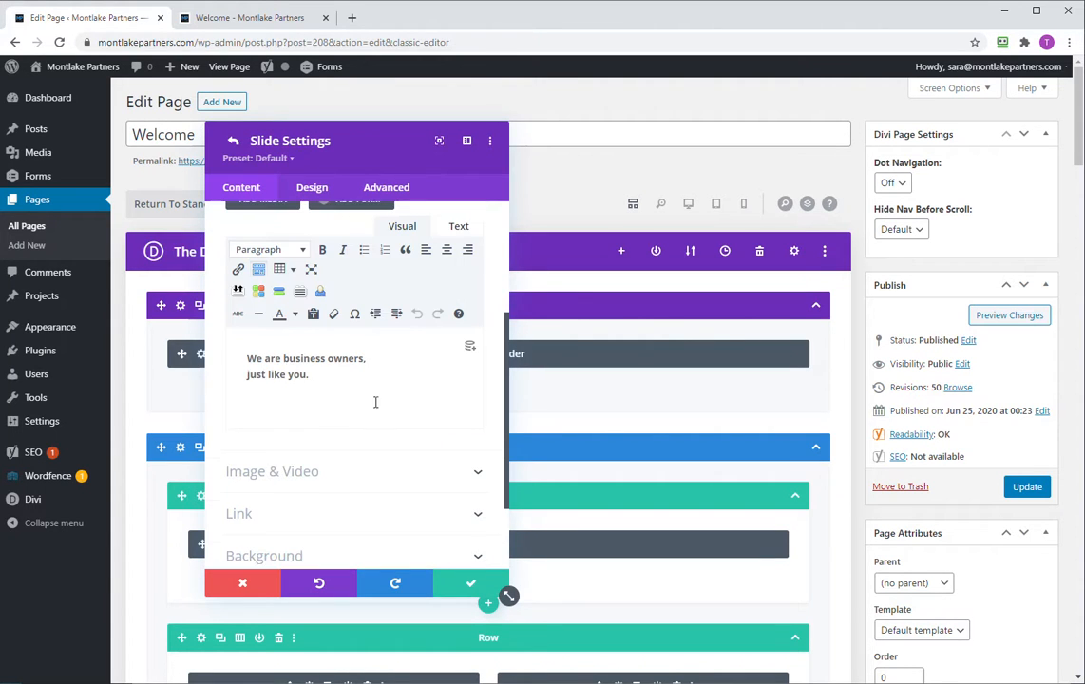
pyautogui.scroll(-2, 343, 513)
pyautogui.scroll(2, 334, 402)
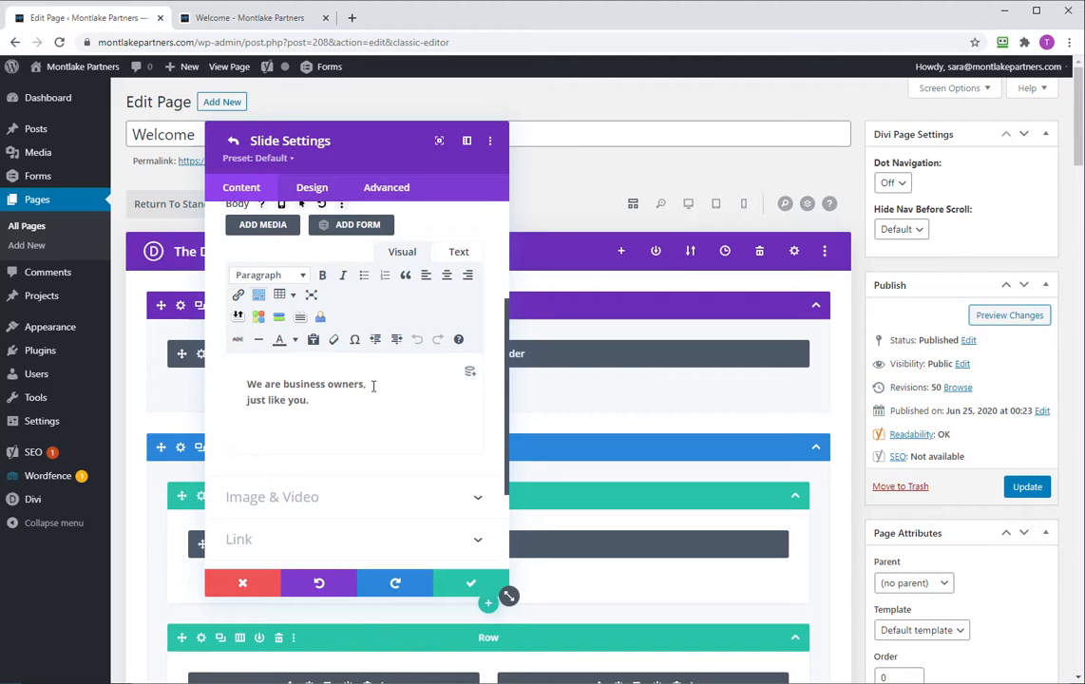
pyautogui.moveTo(320, 399); pyautogui.dragTo(246, 383)
pyautogui.hotkey('ctrl', 'c')
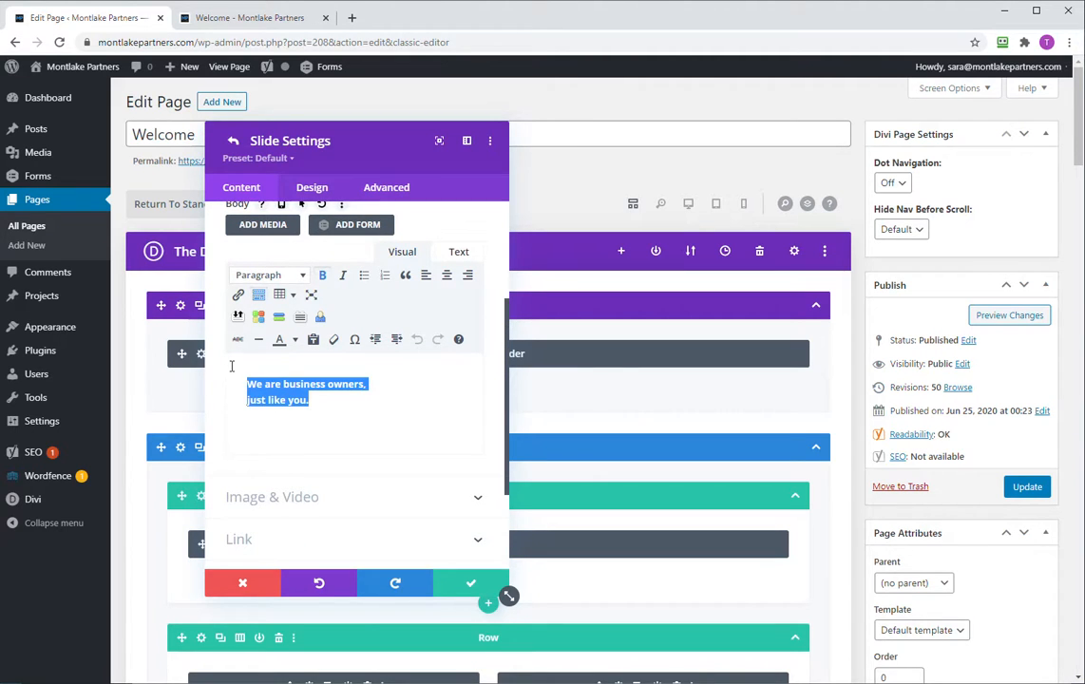
# Step: Set the first slide's admin label to "We are business owners, just like you." and save the slide settings
pyautogui.scroll(-2, 305, 437)
pyautogui.click(290, 486)
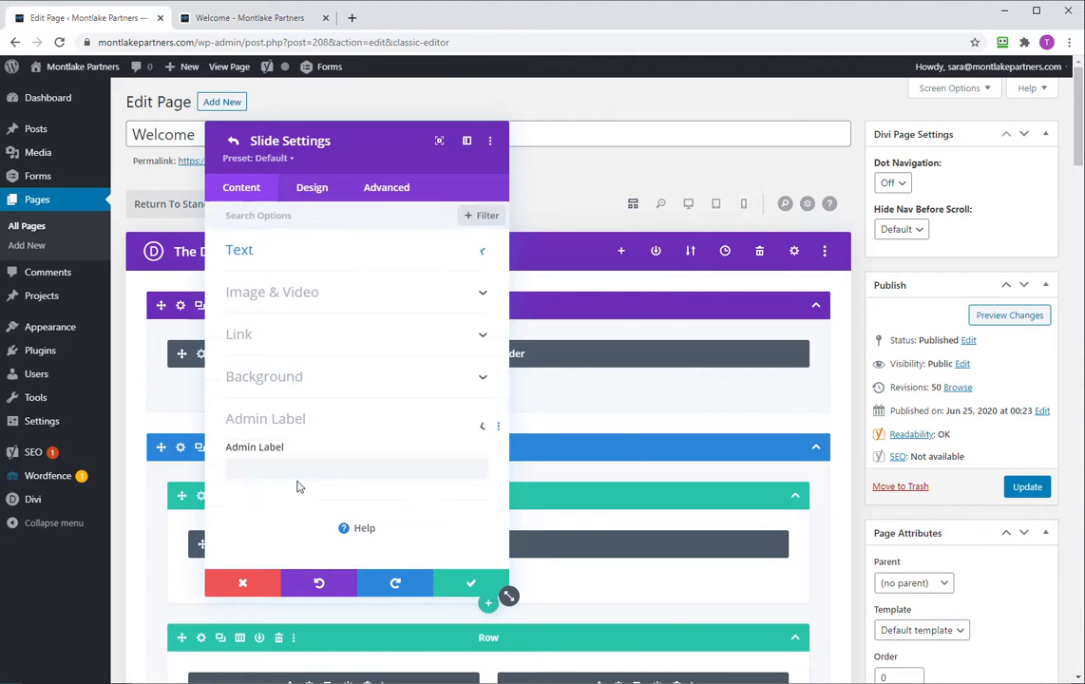
pyautogui.click(305, 472)
pyautogui.hotkey('ctrl', 'v')
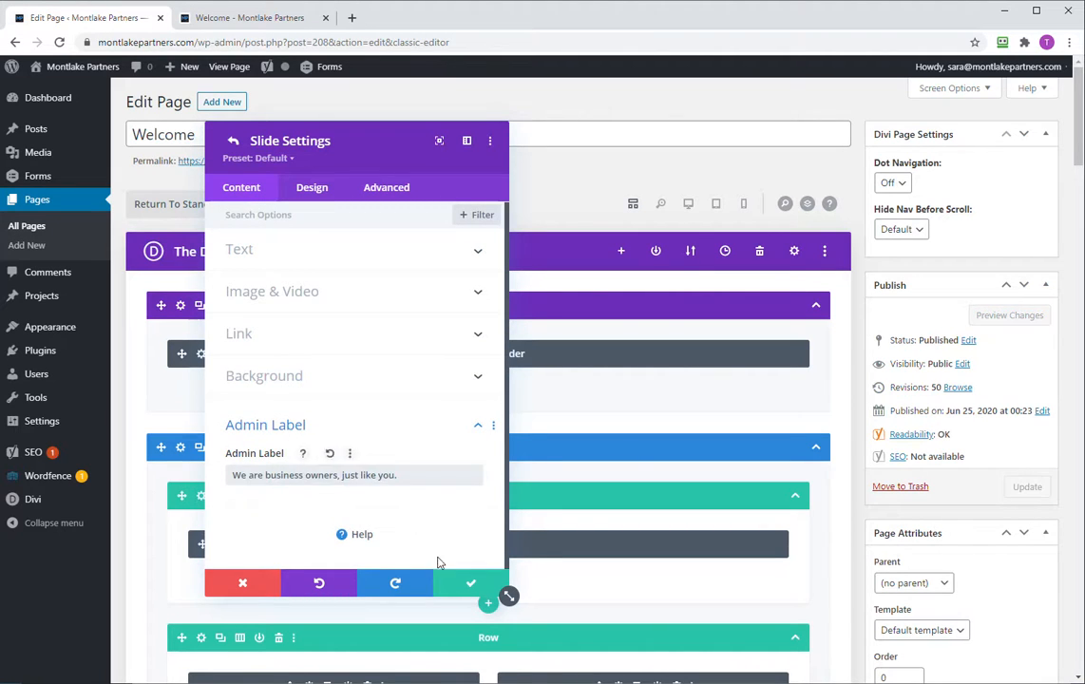
pyautogui.click(453, 582)
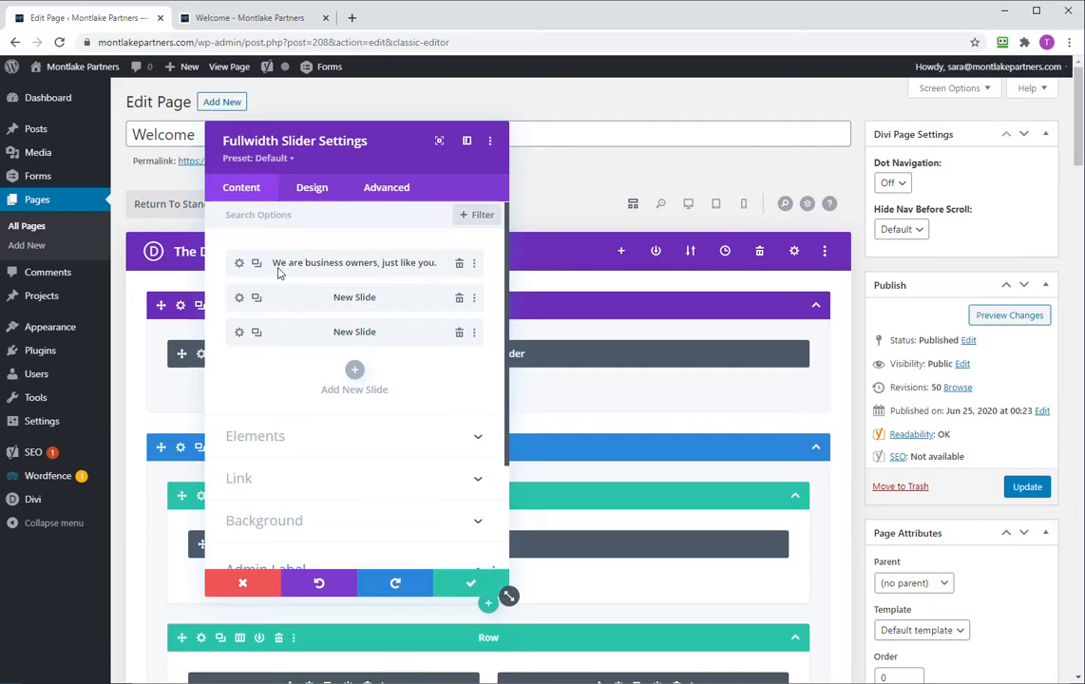
# Step: Open the second slide's settings and copy "We understand it takes hustle," from its body text
pyautogui.click(240, 299)
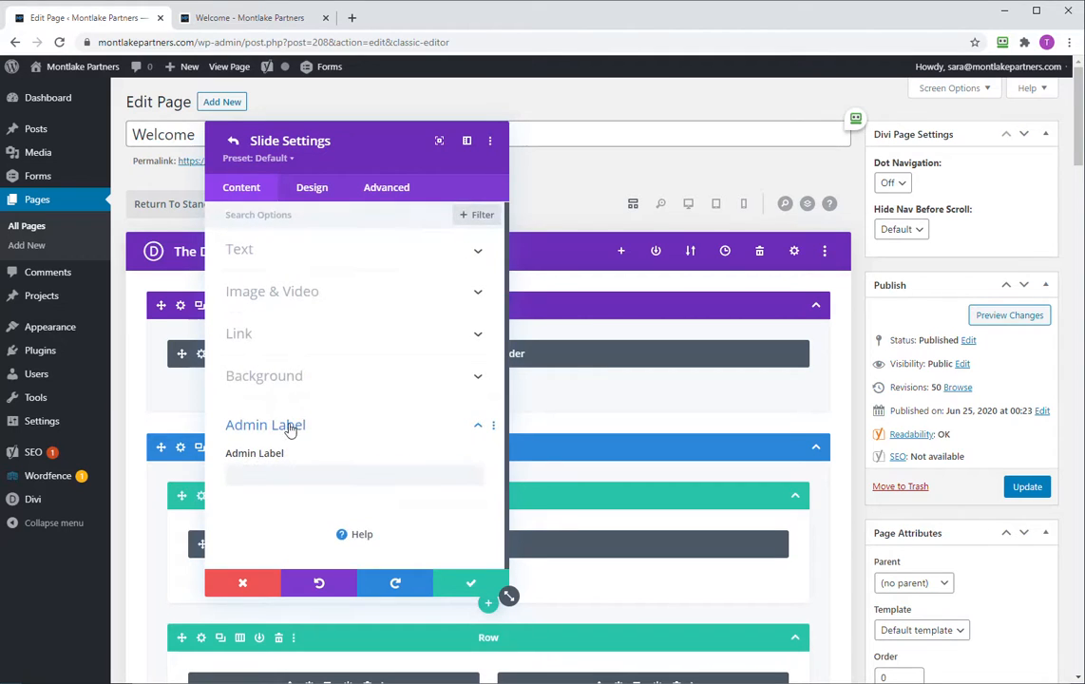
pyautogui.click(363, 264)
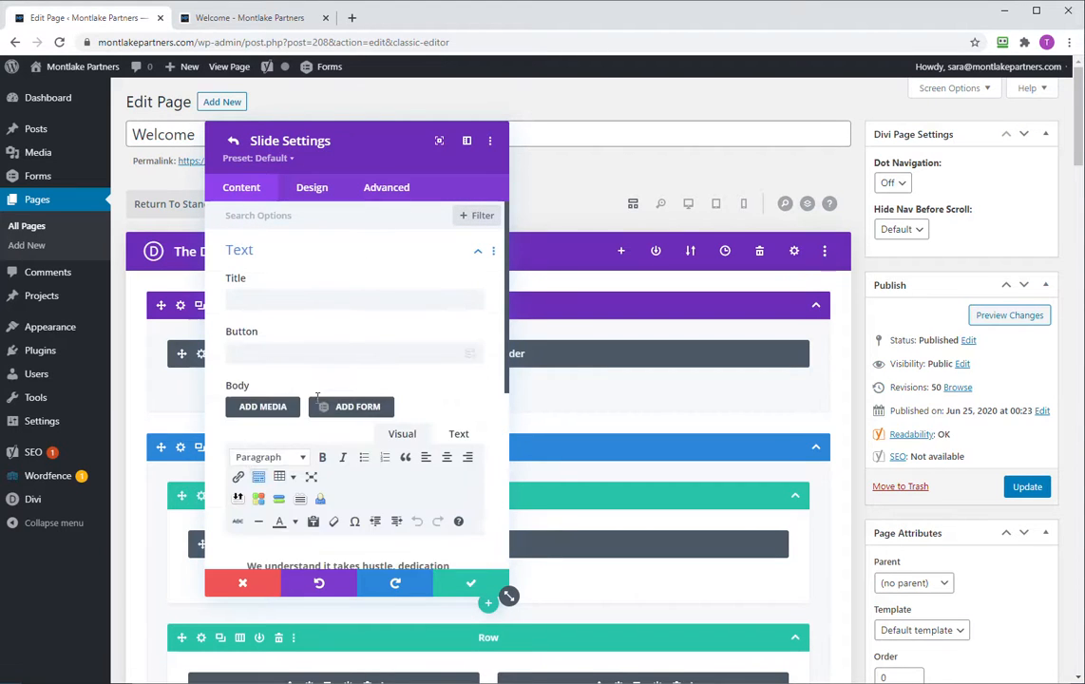
pyautogui.scroll(-3, 292, 492)
pyautogui.moveTo(374, 473); pyautogui.dragTo(249, 429)
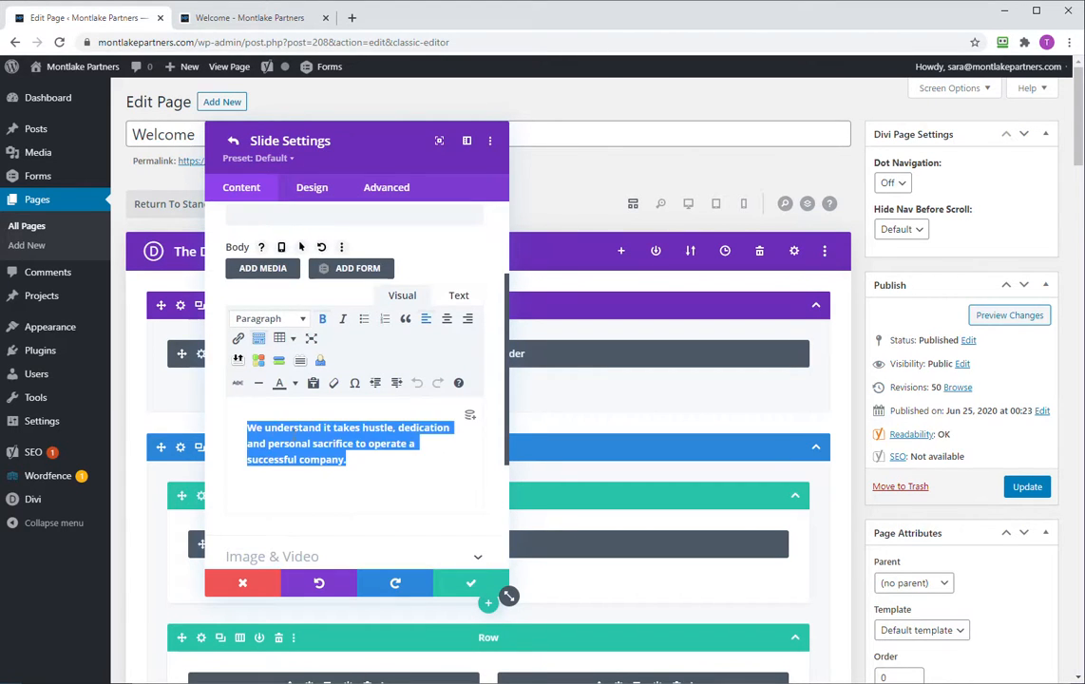
pyautogui.click(295, 443)
pyautogui.moveTo(400, 428); pyautogui.dragTo(246, 428)
pyautogui.hotkey('ctrl', 'c')
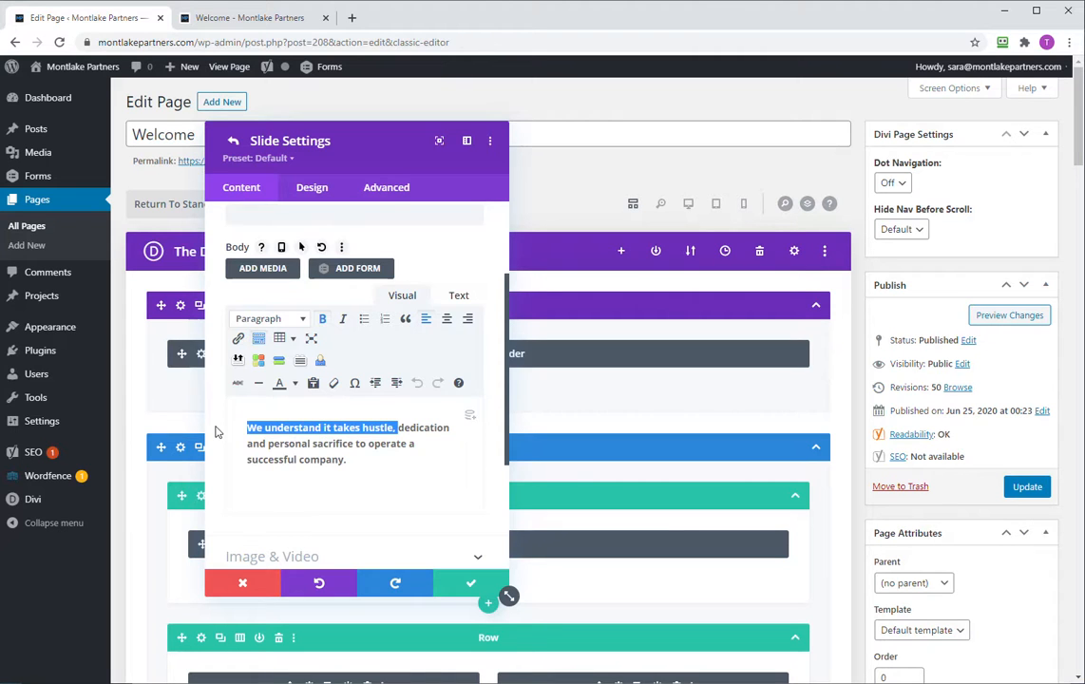
# Step: Set the second slide's admin label to "We understand it takes hustle," and save the slide settings
pyautogui.scroll(-3, 320, 495)
pyautogui.click(327, 485)
pyautogui.click(336, 474)
pyautogui.hotkey('ctrl', 'v')
pyautogui.click(472, 583)
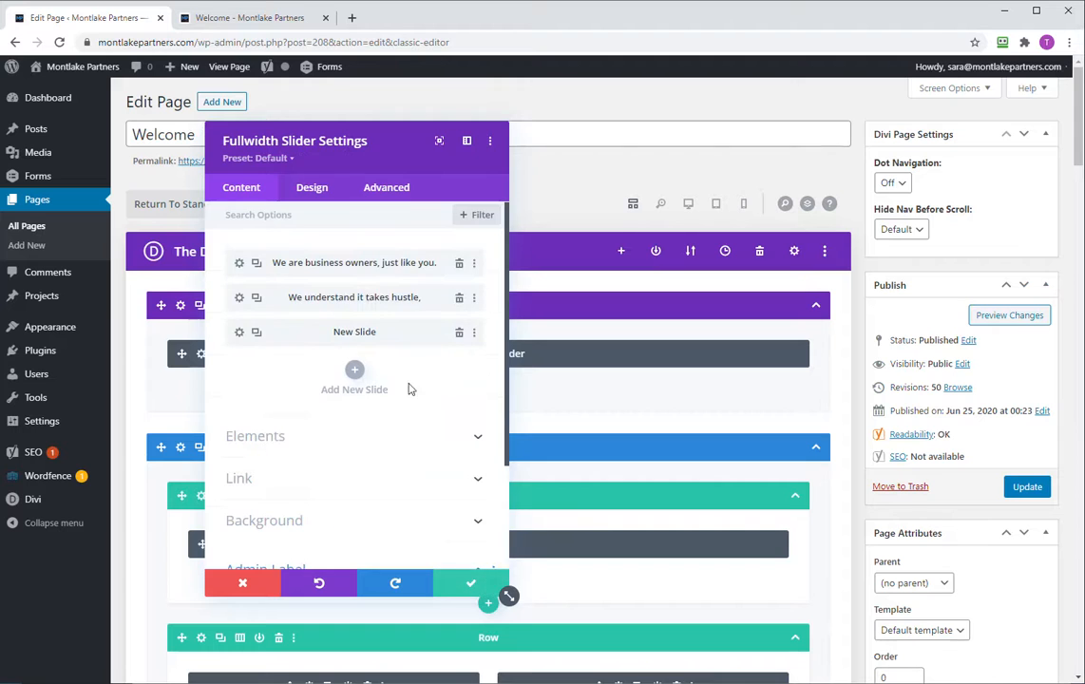
# Step: Open the third slide's settings and copy its full body text
pyautogui.click(239, 332)
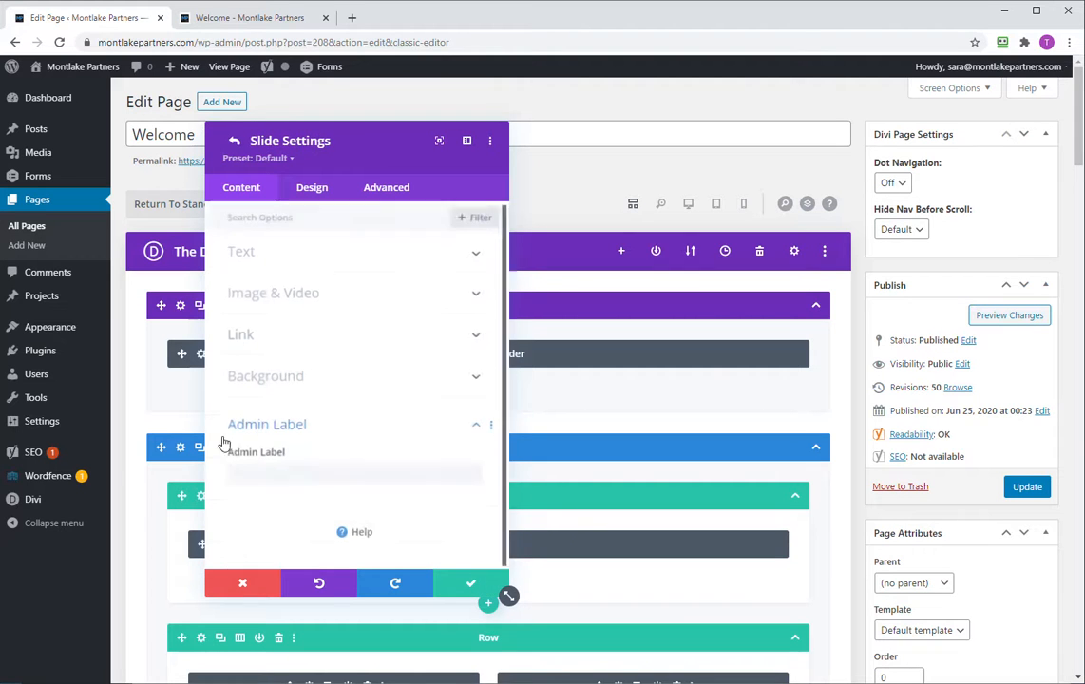
pyautogui.click(304, 273)
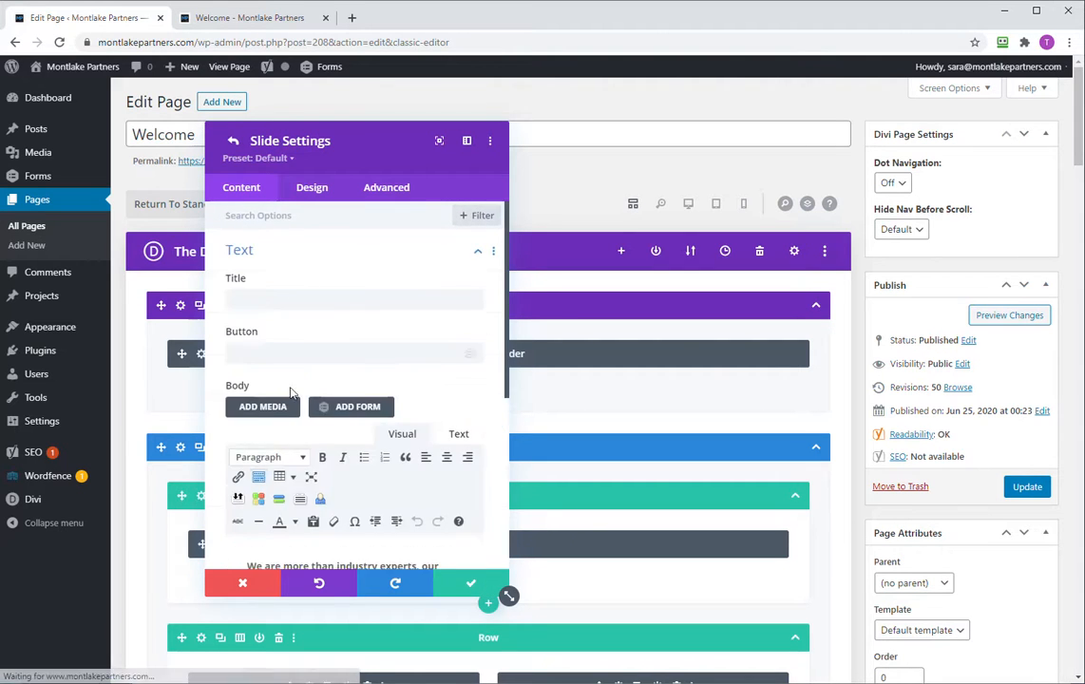
pyautogui.scroll(-3, 271, 456)
pyautogui.moveTo(243, 429); pyautogui.dragTo(415, 419)
pyautogui.hotkey('ctrl', 'c')
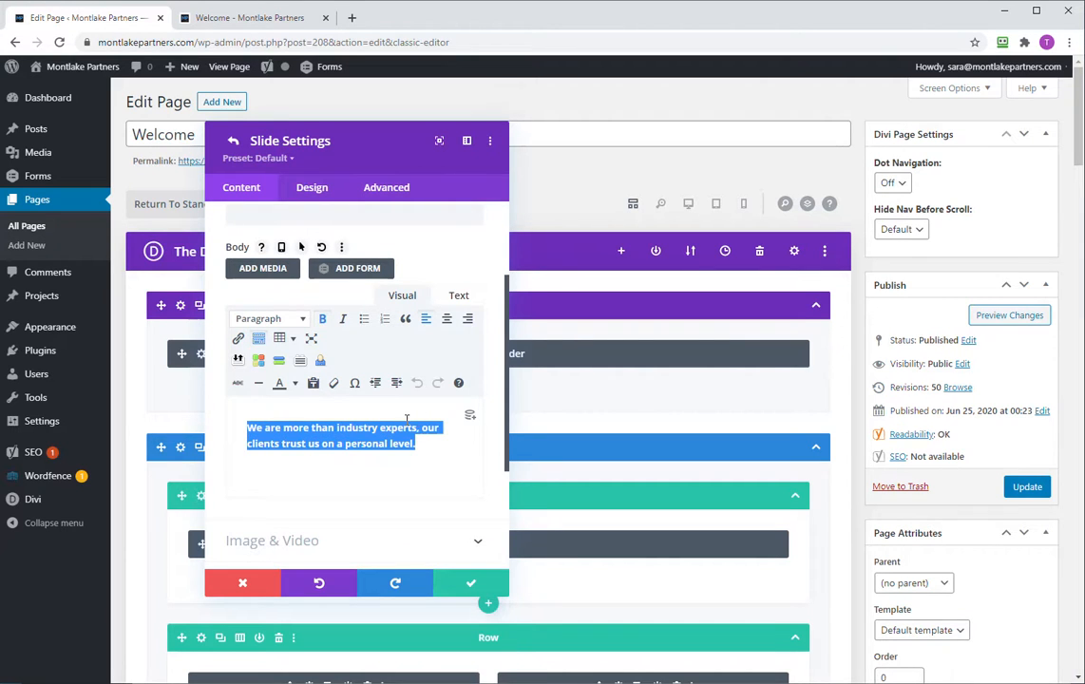
# Step: Set the third slide's admin label to "We are more than industry experts" and save both the slide and the Fullwidth Slider settings
pyautogui.scroll(-2, 340, 432)
pyautogui.click(303, 483)
pyautogui.click(305, 475)
pyautogui.hotkey('ctrl', 'v')
pyautogui.moveTo(308, 475); pyautogui.dragTo(593, 474)
pyautogui.press('BackSpace')
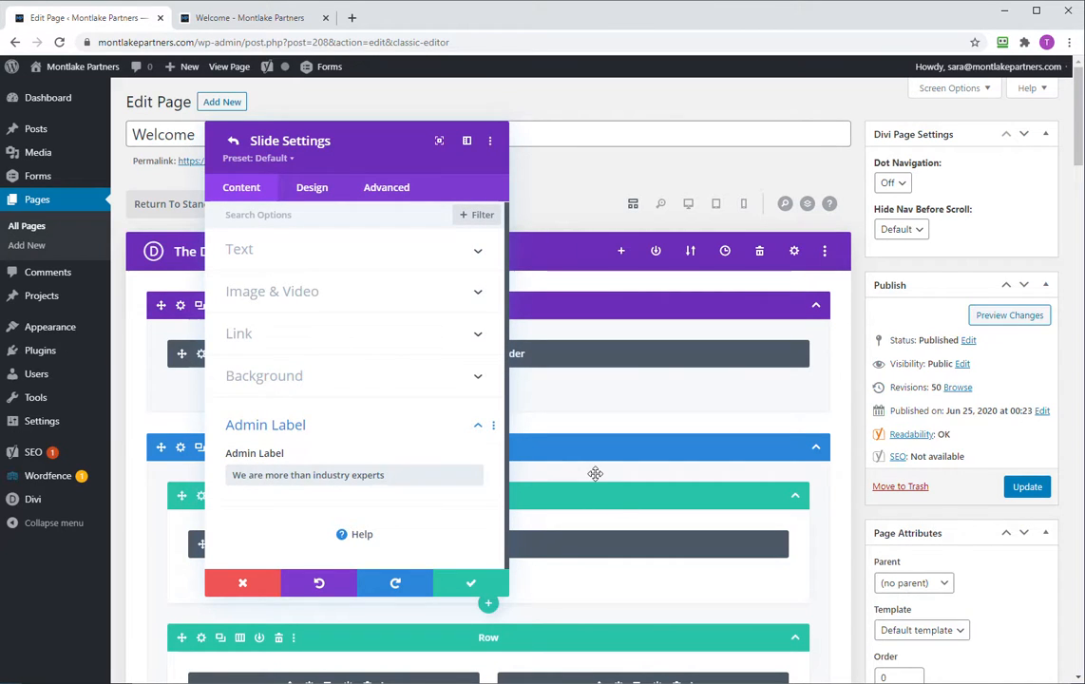
pyautogui.click(475, 581)
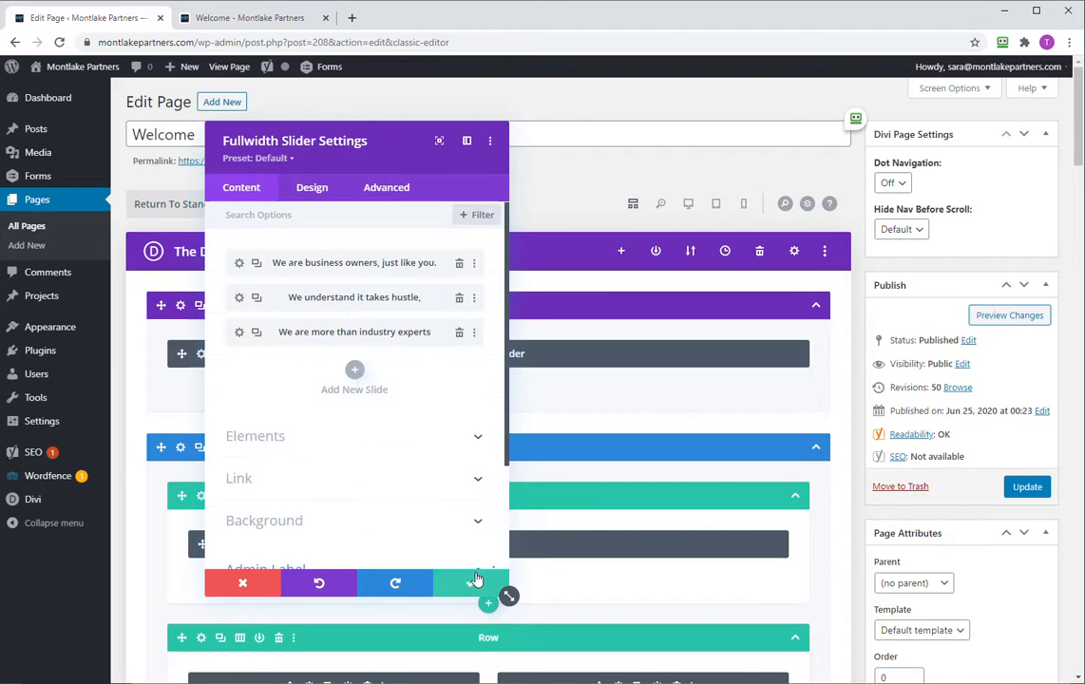
pyautogui.click(475, 581)
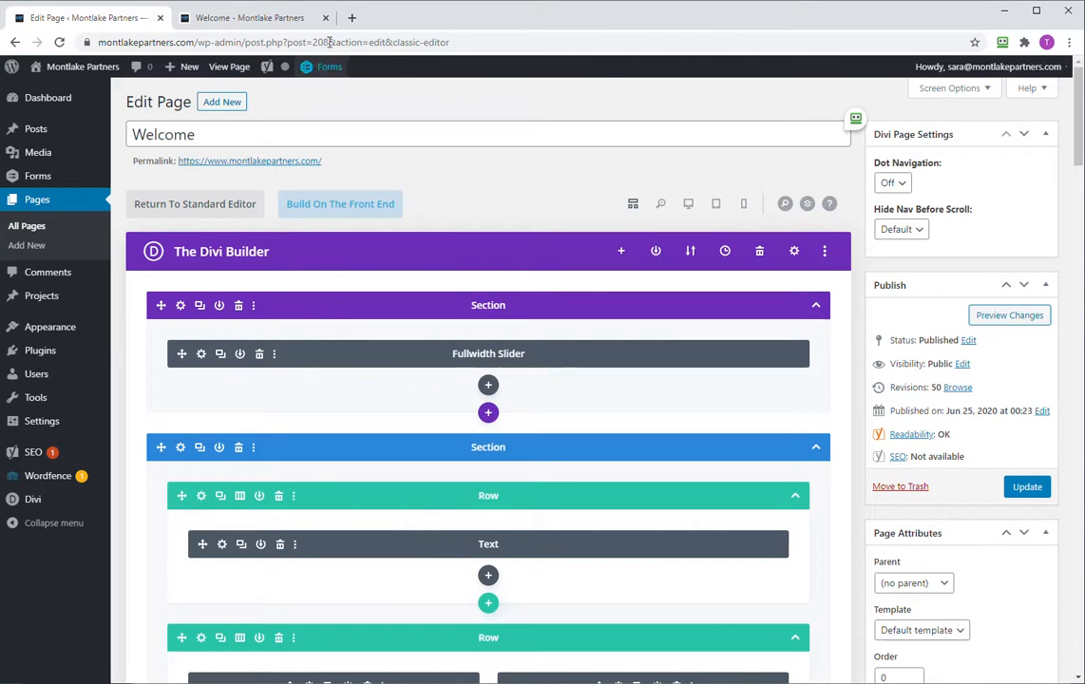
# Step: View the live page's About Us section, then review the matching Text module's content in the editor and close it
pyautogui.click(282, 16)
pyautogui.scroll(-3, 215, 343)
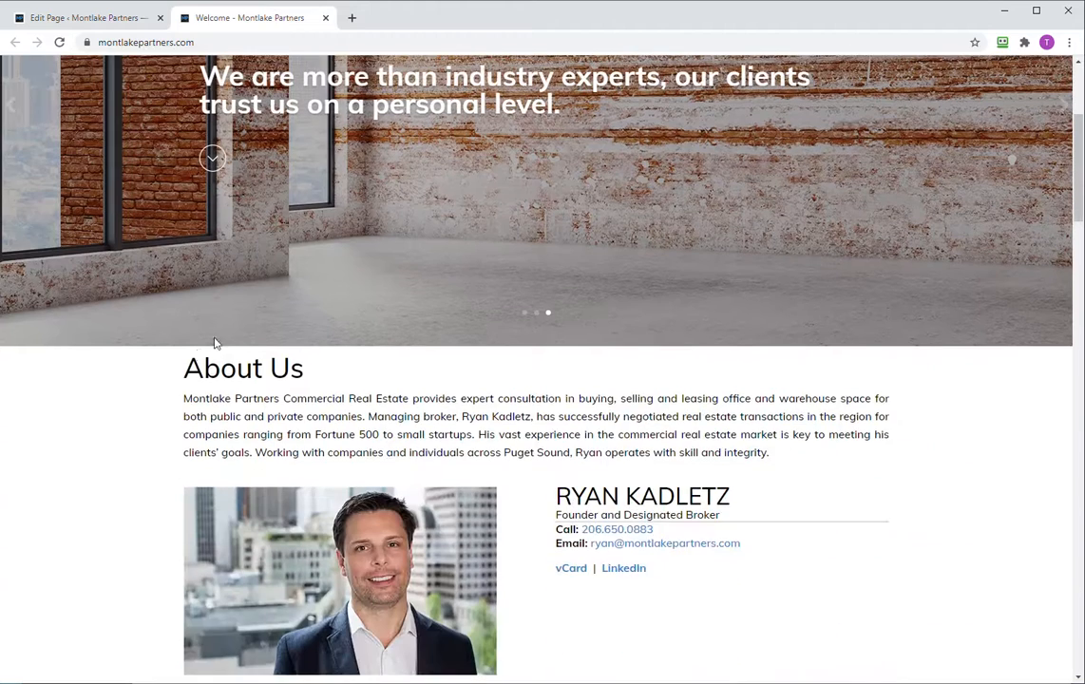
pyautogui.click(24, 19)
pyautogui.scroll(-2, 388, 419)
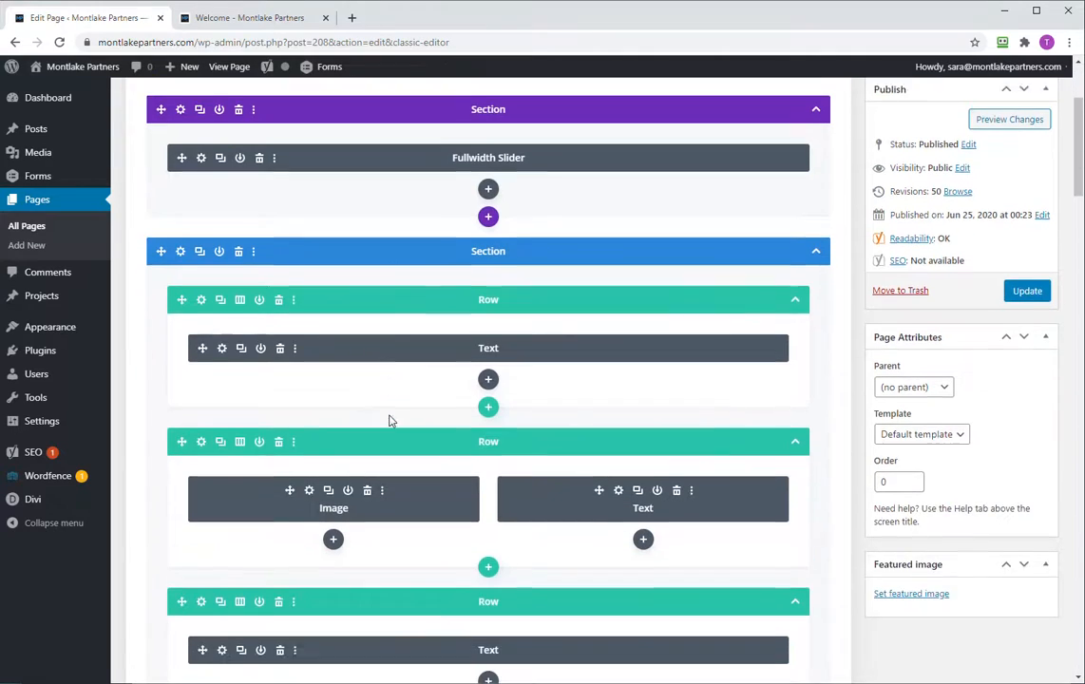
pyautogui.click(221, 338)
pyautogui.scroll(-2, 267, 436)
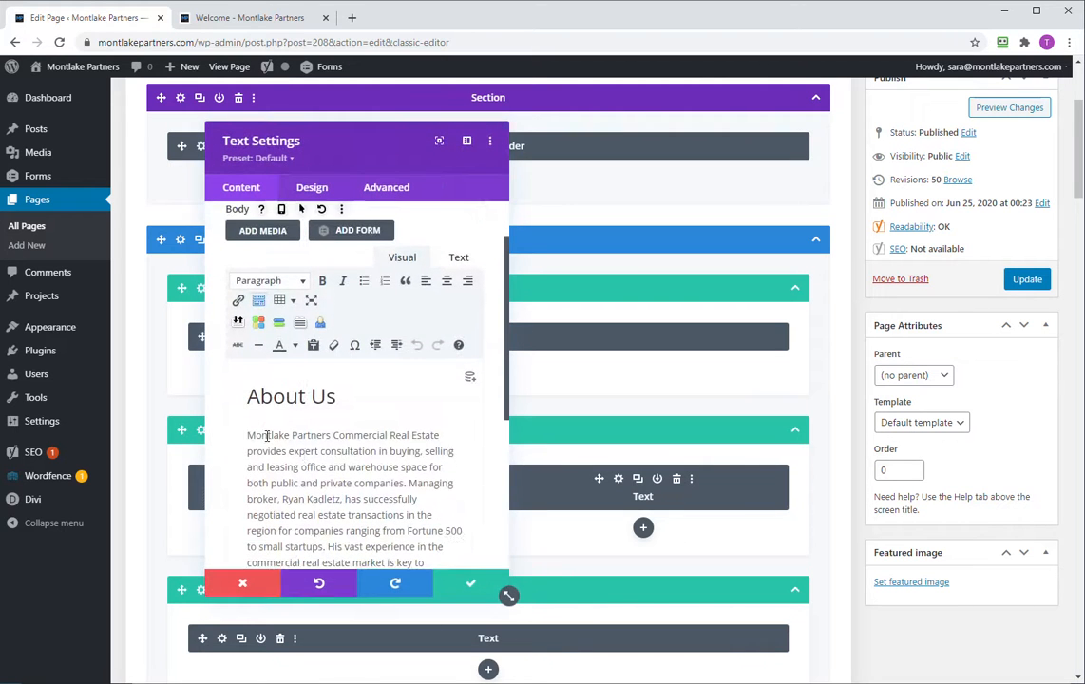
pyautogui.scroll(-2, 370, 494)
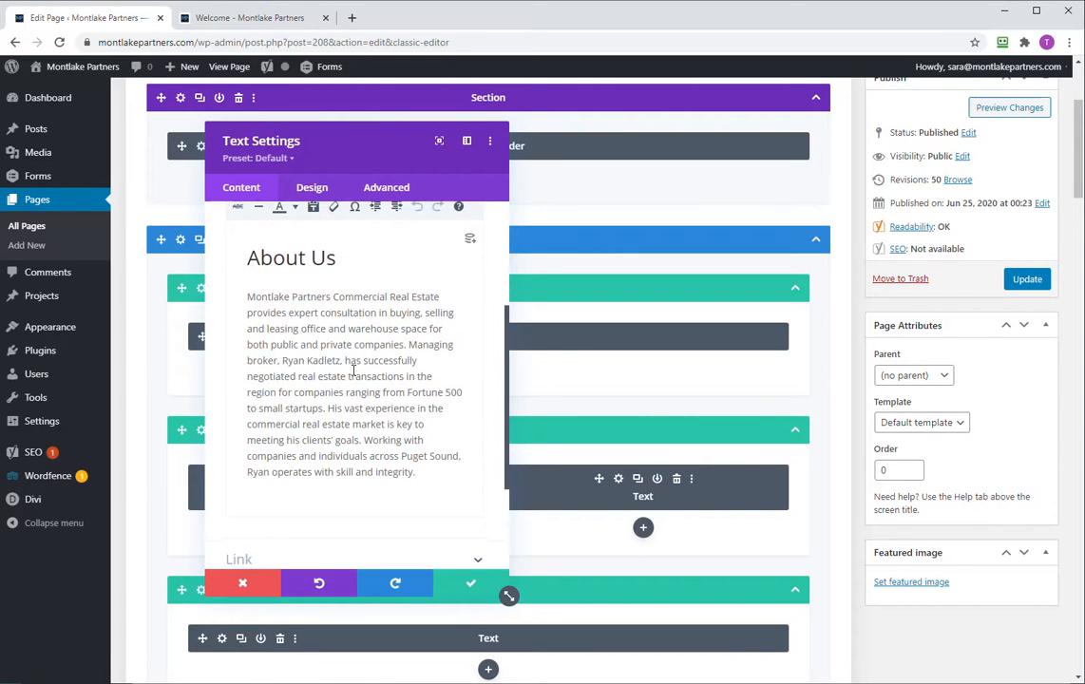
pyautogui.click(474, 588)
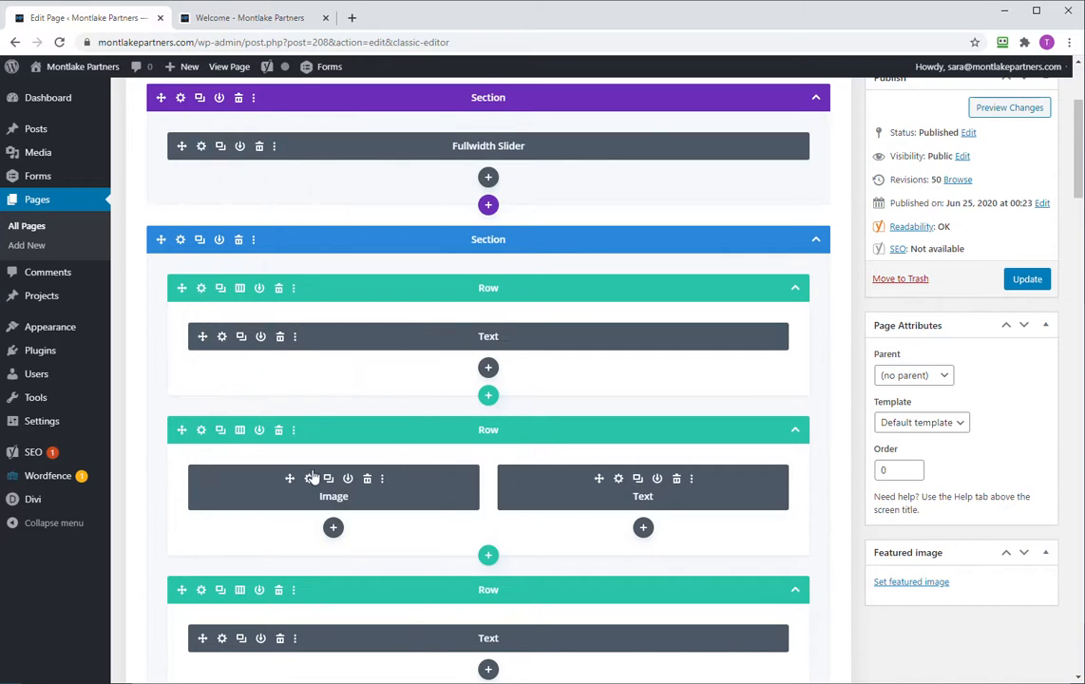
# Step: Compare the live page's photo and contact details with the editor's Image and Text row, and look through the remaining sections
pyautogui.click(223, 23)
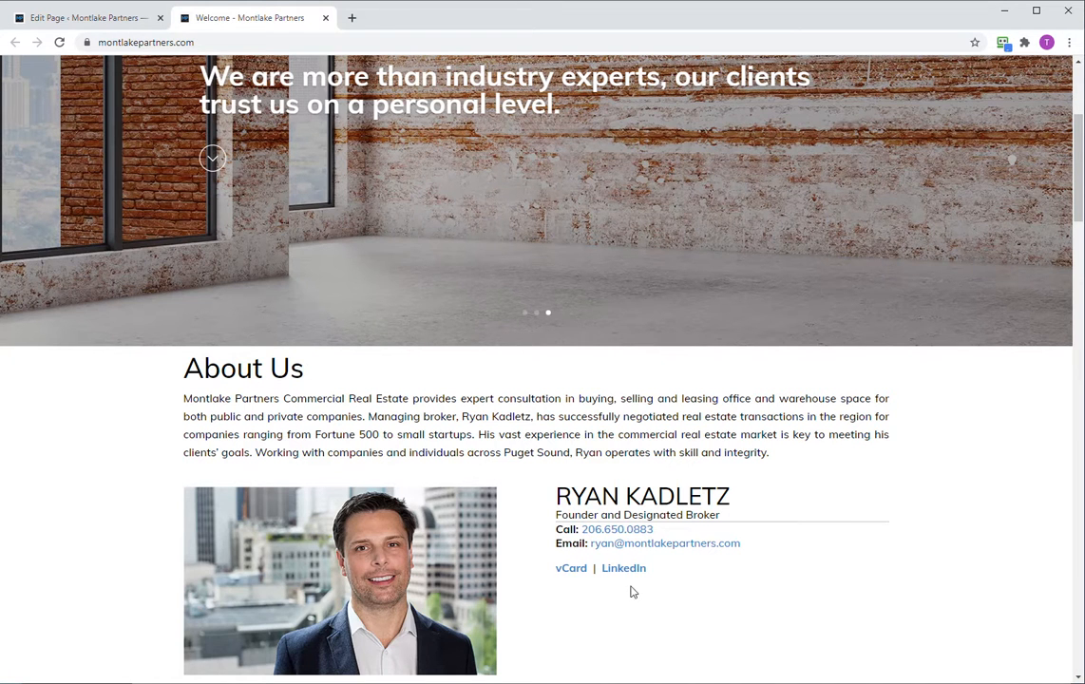
pyautogui.click(90, 18)
pyautogui.scroll(-3, 445, 506)
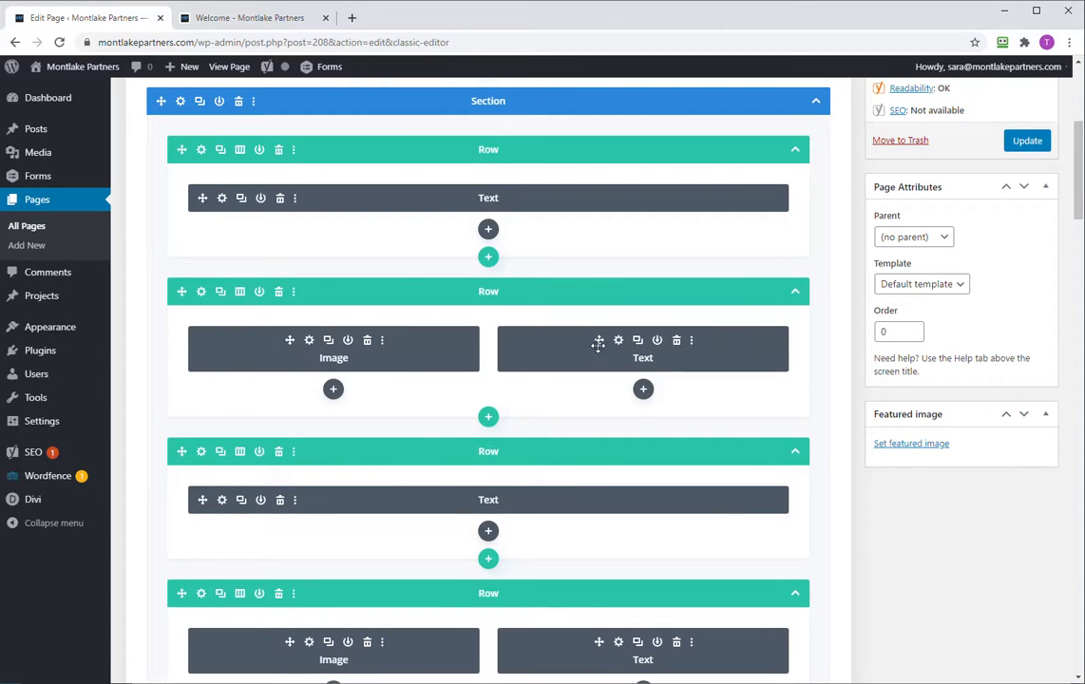
pyautogui.moveTo(551, 353)
pyautogui.mouseDown()
pyautogui.moveTo(216, 342)
pyautogui.moveTo(570, 355)
pyautogui.mouseUp()
pyautogui.scroll(-3, 460, 452)
pyautogui.scroll(-15, 445, 389)
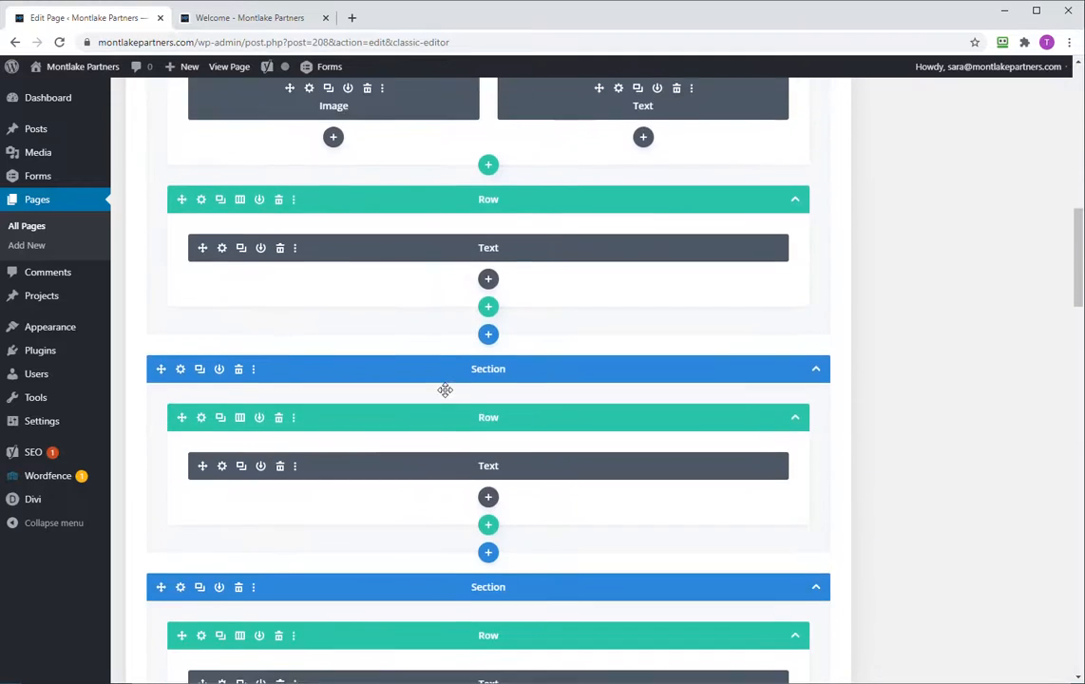
pyautogui.scroll(-20, 445, 390)
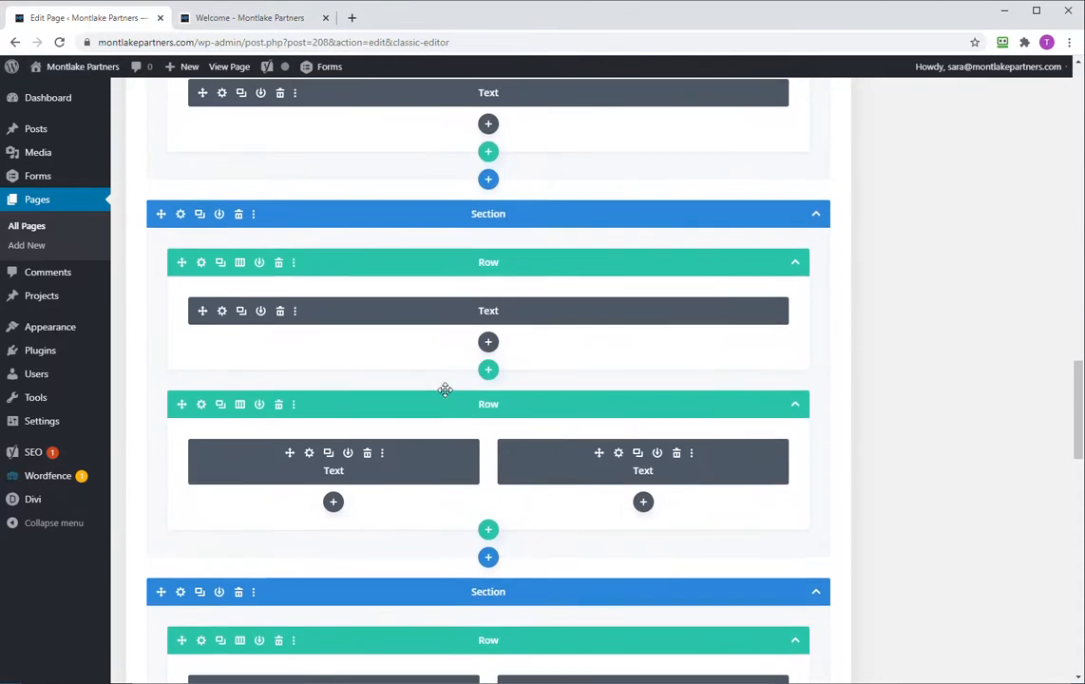
pyautogui.scroll(20, 445, 389)
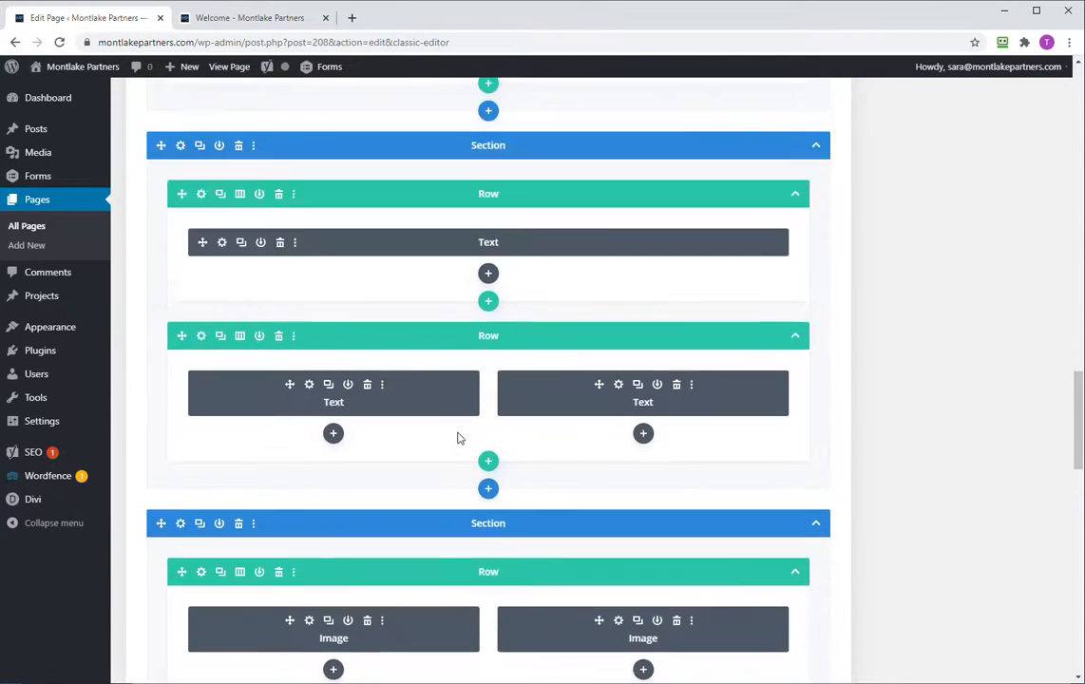
pyautogui.scroll(3, 458, 438)
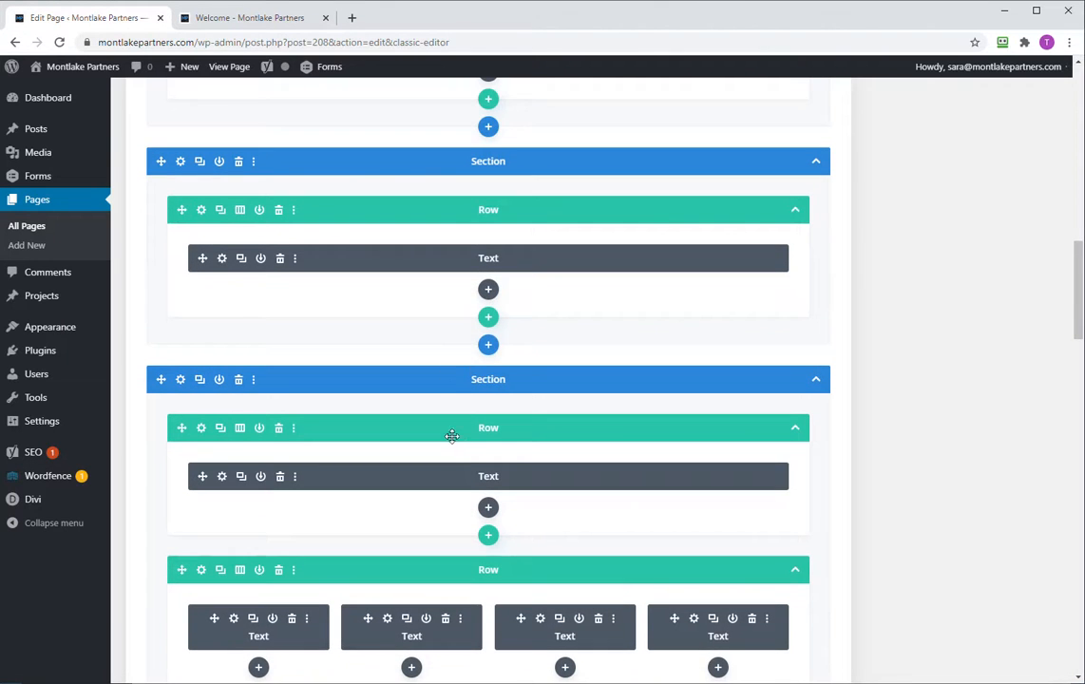
pyautogui.scroll(2, 465, 489)
pyautogui.scroll(-2, 456, 485)
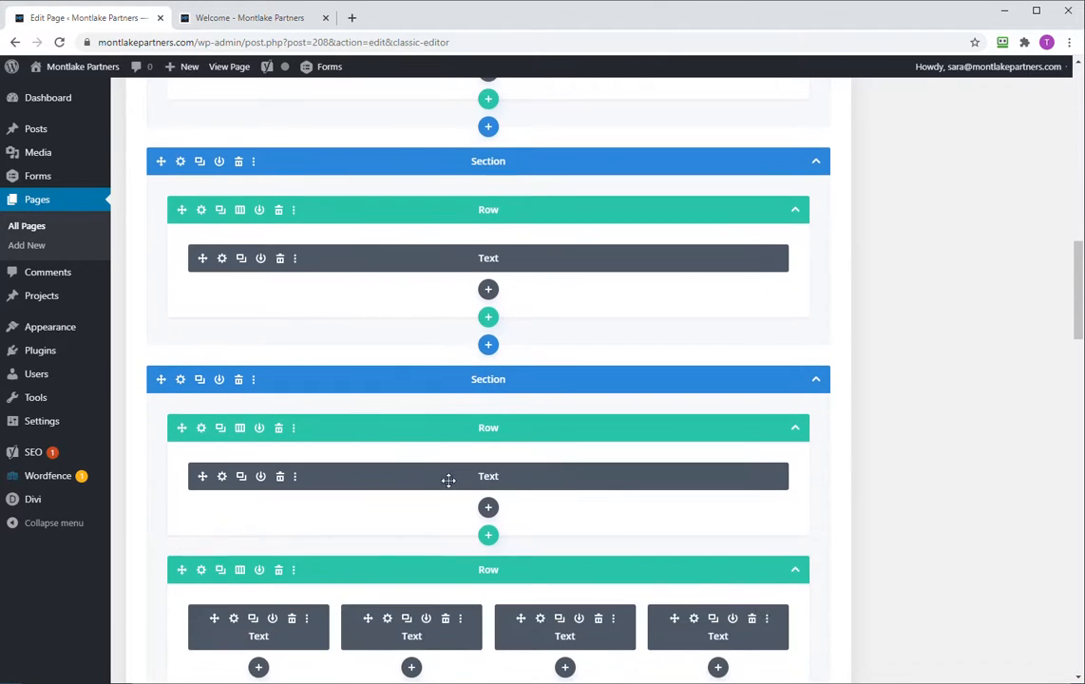
# Step: View the column layout options for the row above the four-column text row, and close them without choosing one
pyautogui.click(241, 428)
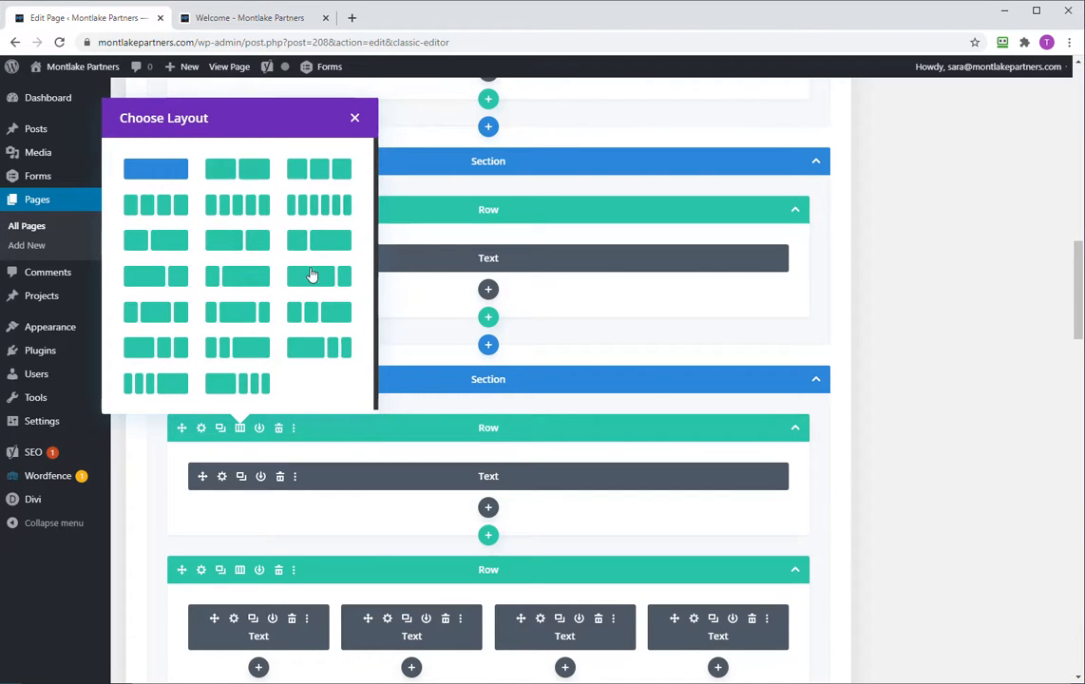
pyautogui.click(355, 117)
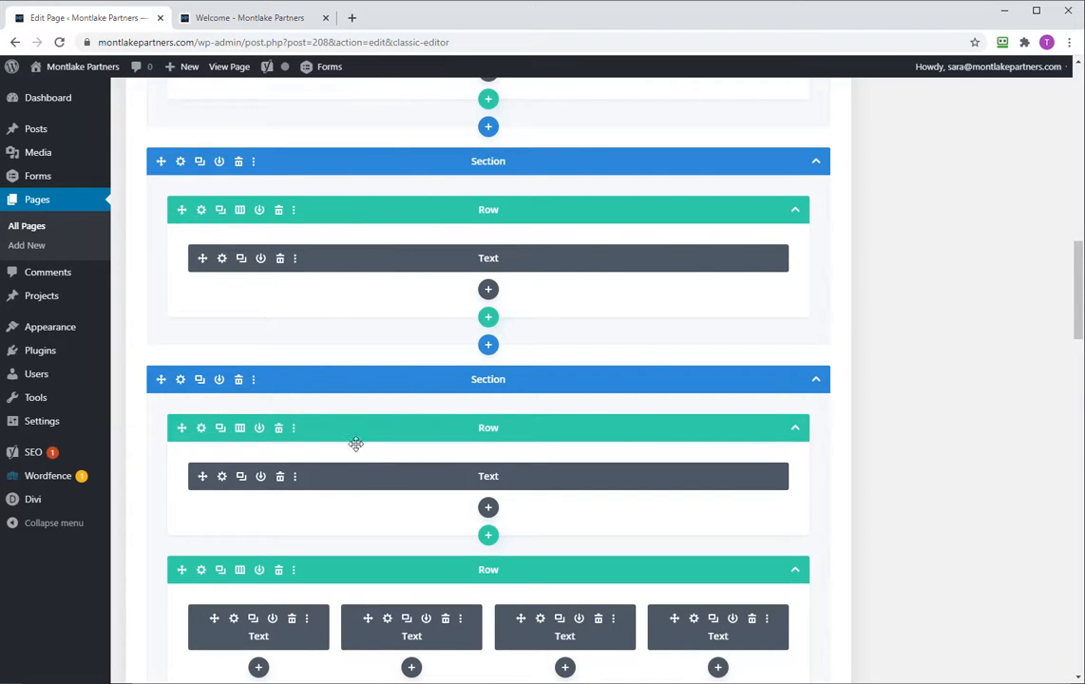
pyautogui.scroll(-10, 355, 443)
pyautogui.scroll(-3, 587, 530)
pyautogui.scroll(15, 625, 504)
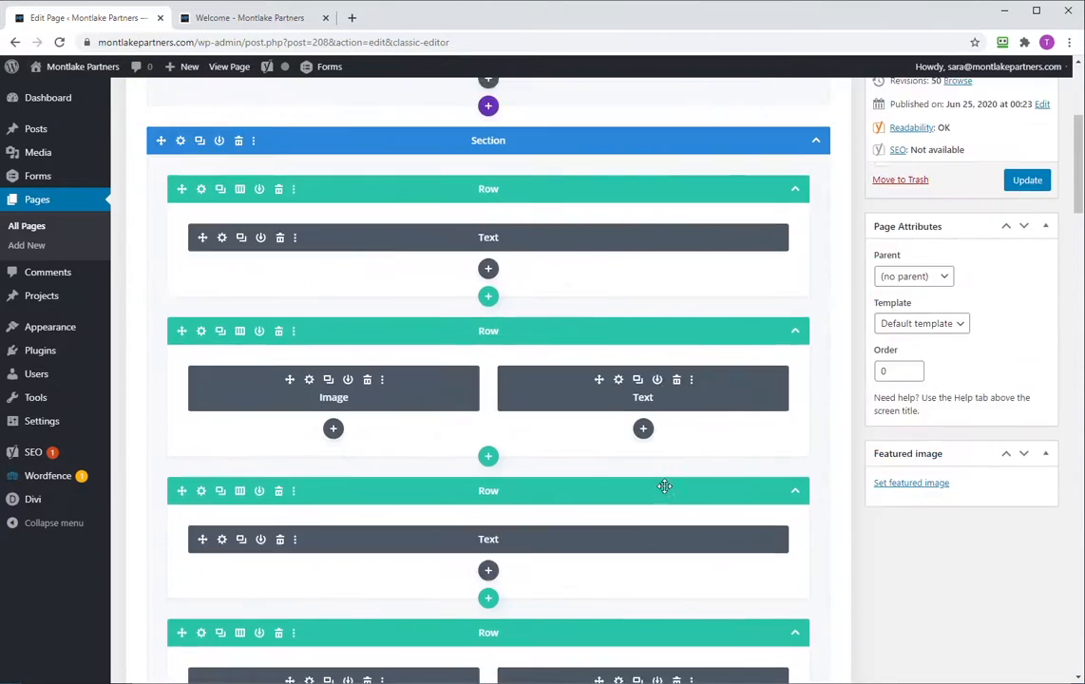
# Step: Update the Welcome page to save the slide label changes
pyautogui.scroll(1, 664, 486)
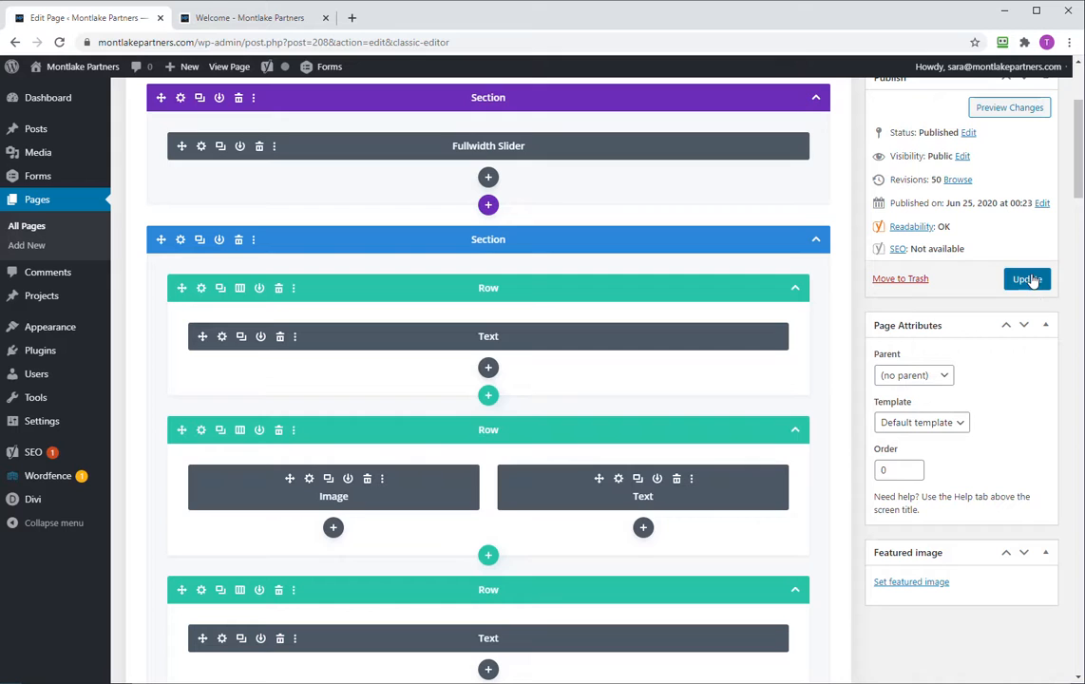
pyautogui.click(1030, 279)
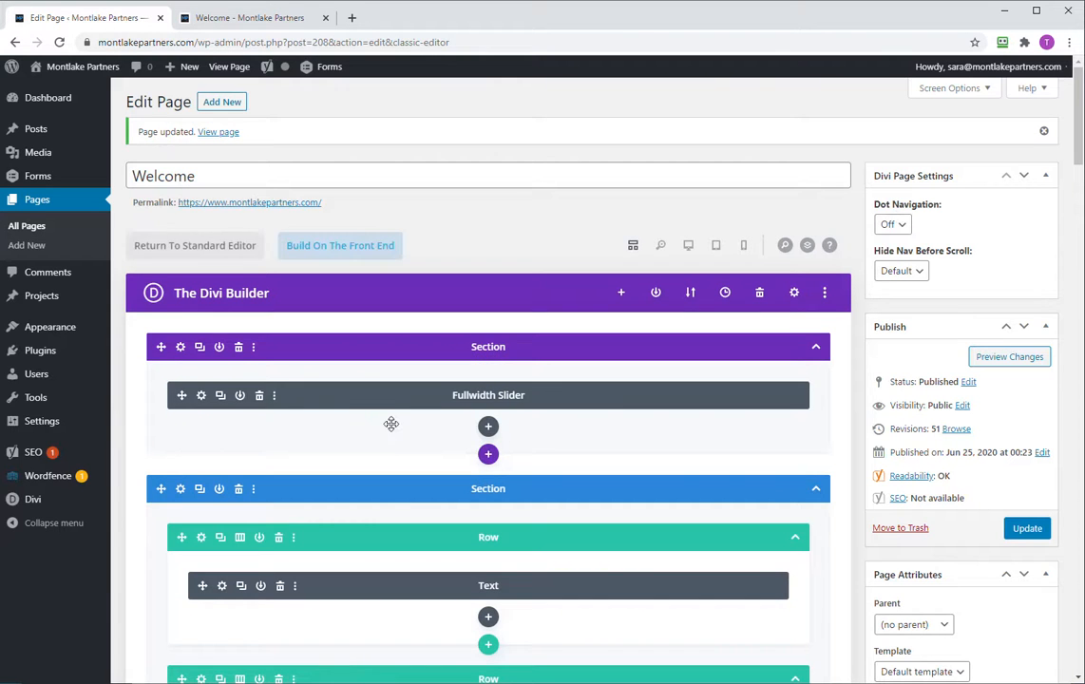
pyautogui.scroll(-3, 388, 422)
pyautogui.scroll(3, 390, 437)
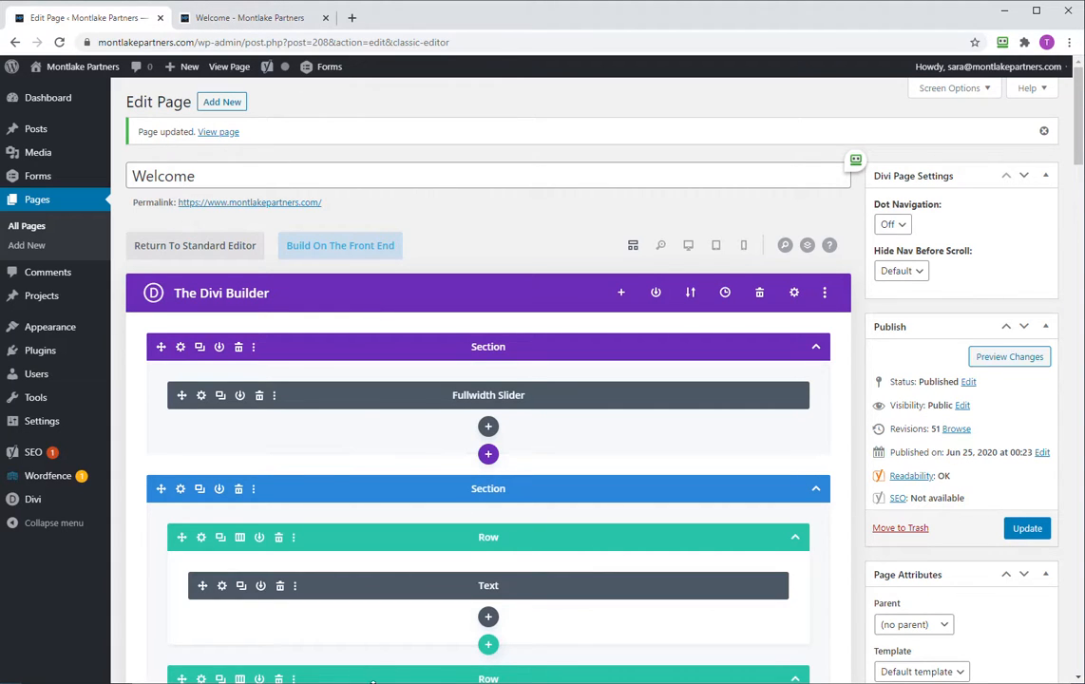
pyautogui.scroll(-1, 401, 457)
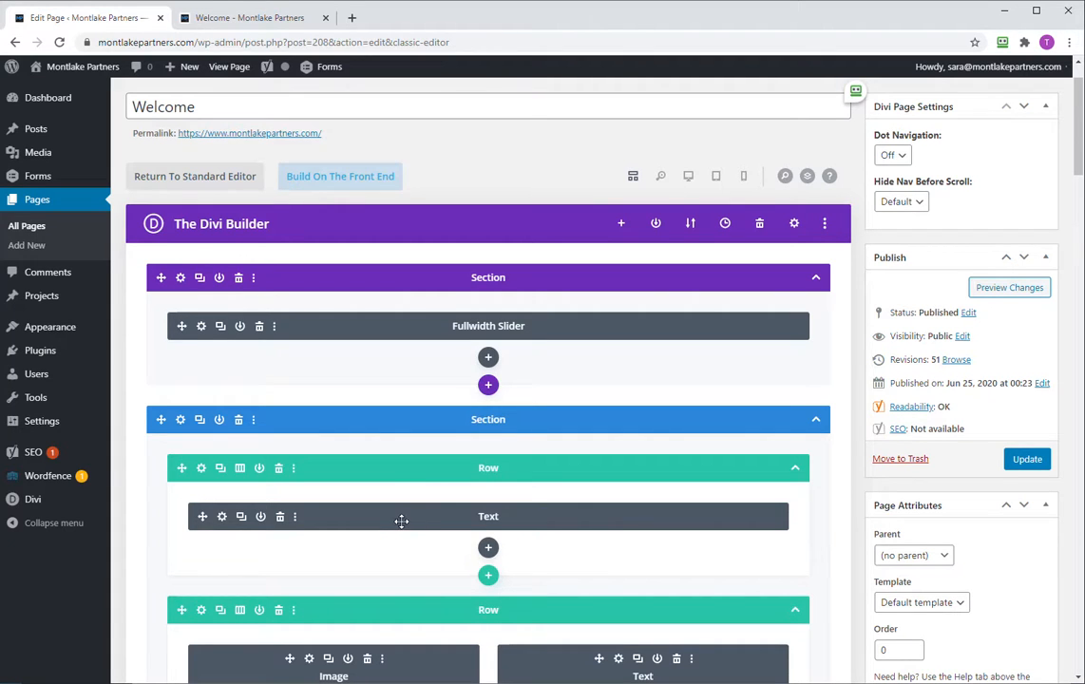
# Step: Open the Welcome page in the front-end Visual Builder and close the old live page's browser tab
pyautogui.click(335, 181)
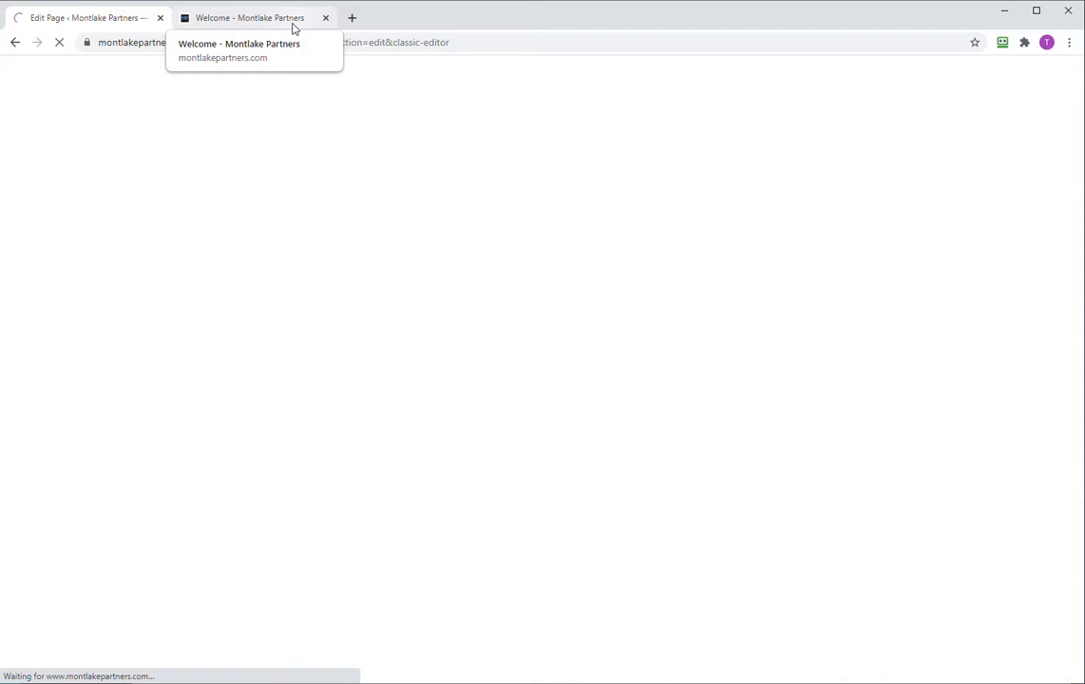
pyautogui.click(294, 28)
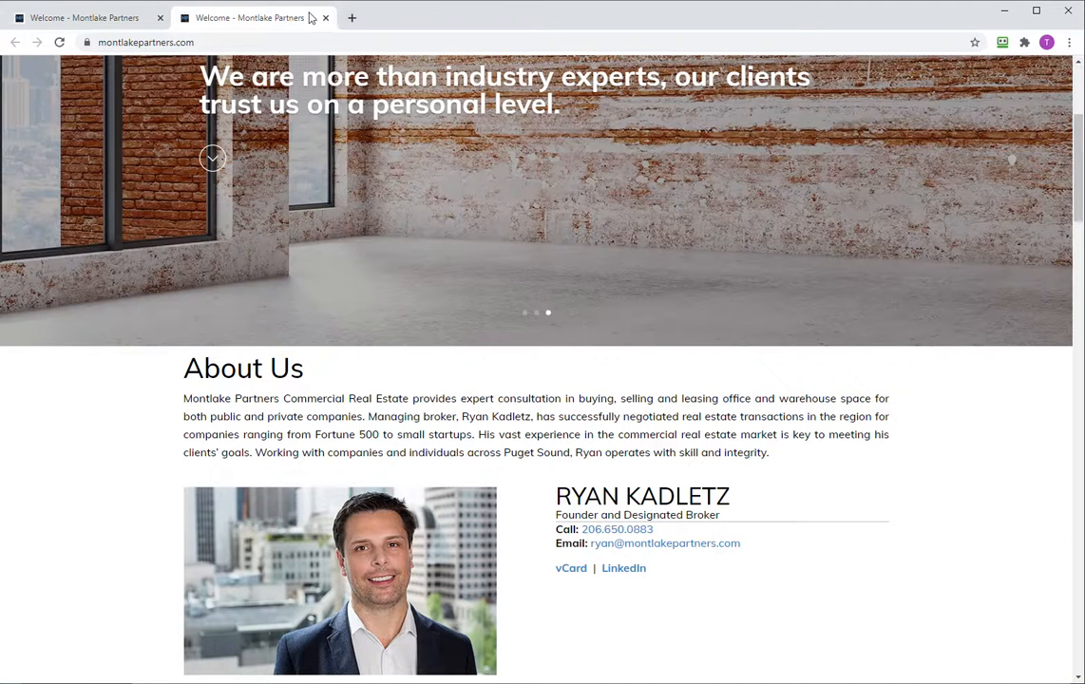
pyautogui.click(325, 17)
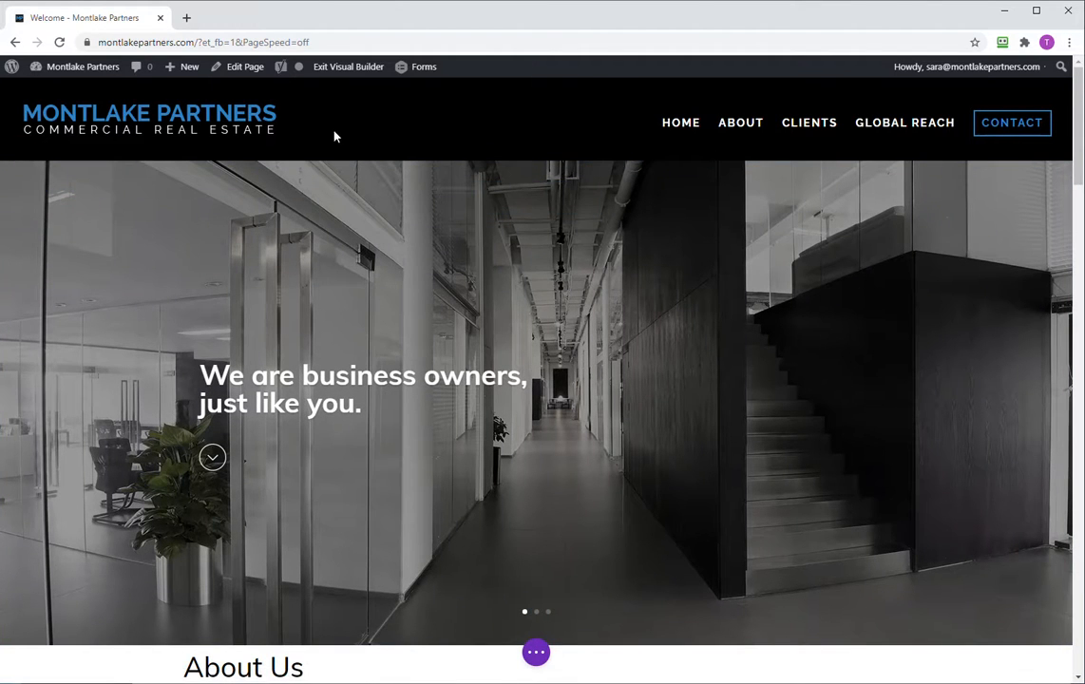
# Step: Open the Welcome page's back-end editor in a new browser tab and switch to it
pyautogui.rightClick(249, 68)
pyautogui.click(280, 83)
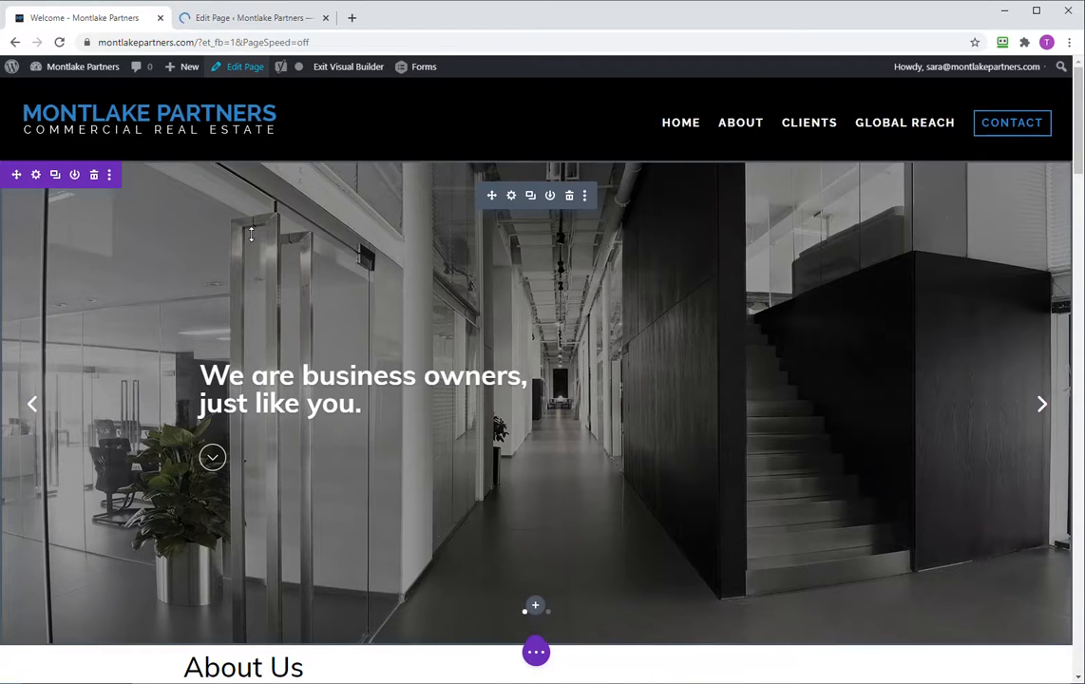
pyautogui.click(268, 19)
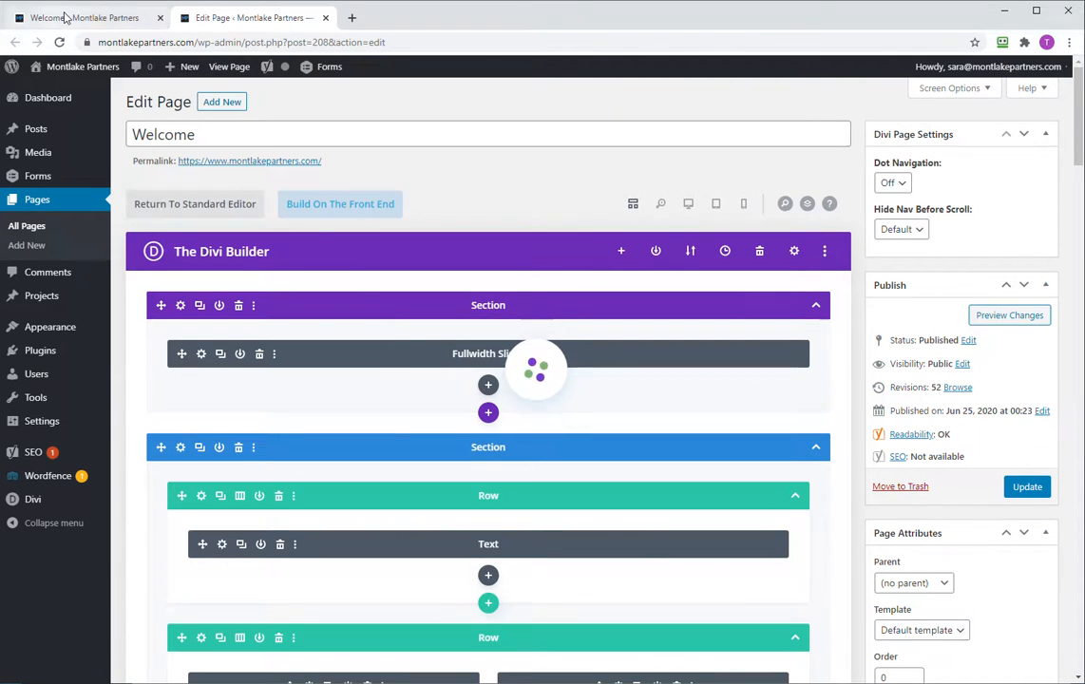
# Step: Compare the top of the Welcome page in the front-end Visual Builder with its section layout in the back-end editor
pyautogui.click(142, 17)
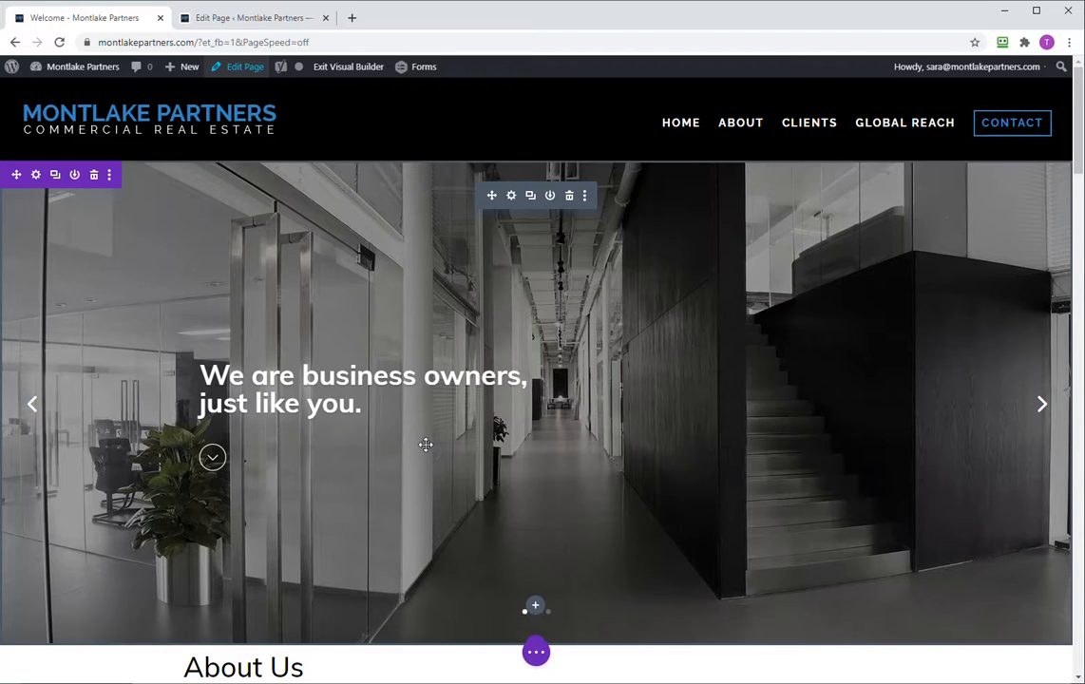
pyautogui.scroll(-4, 288, 376)
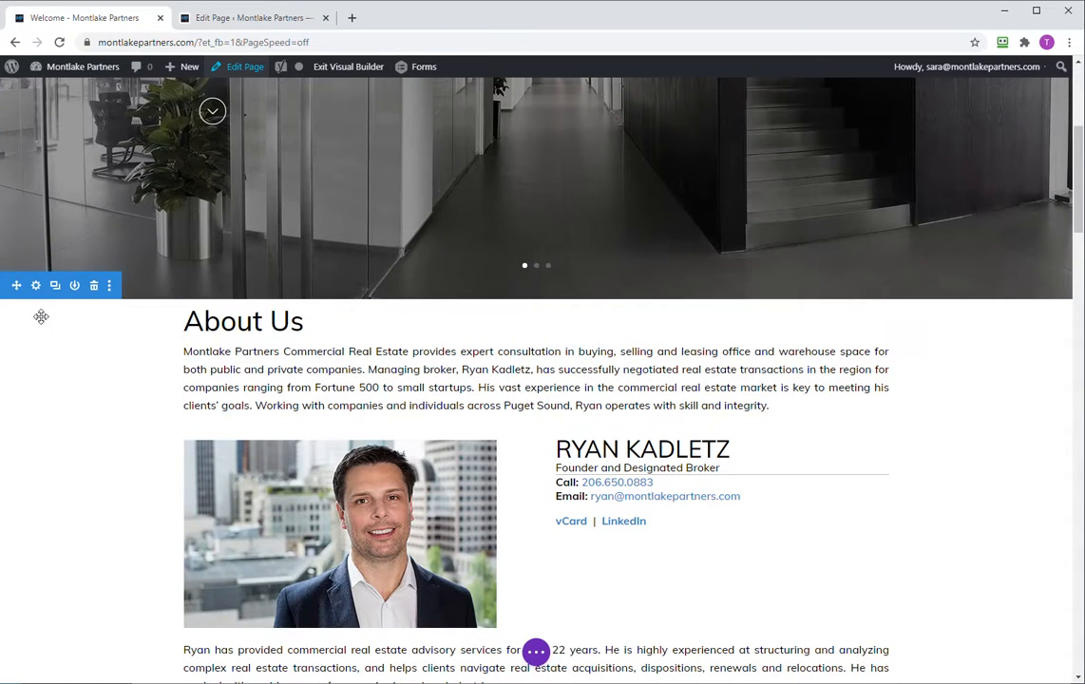
pyautogui.click(216, 19)
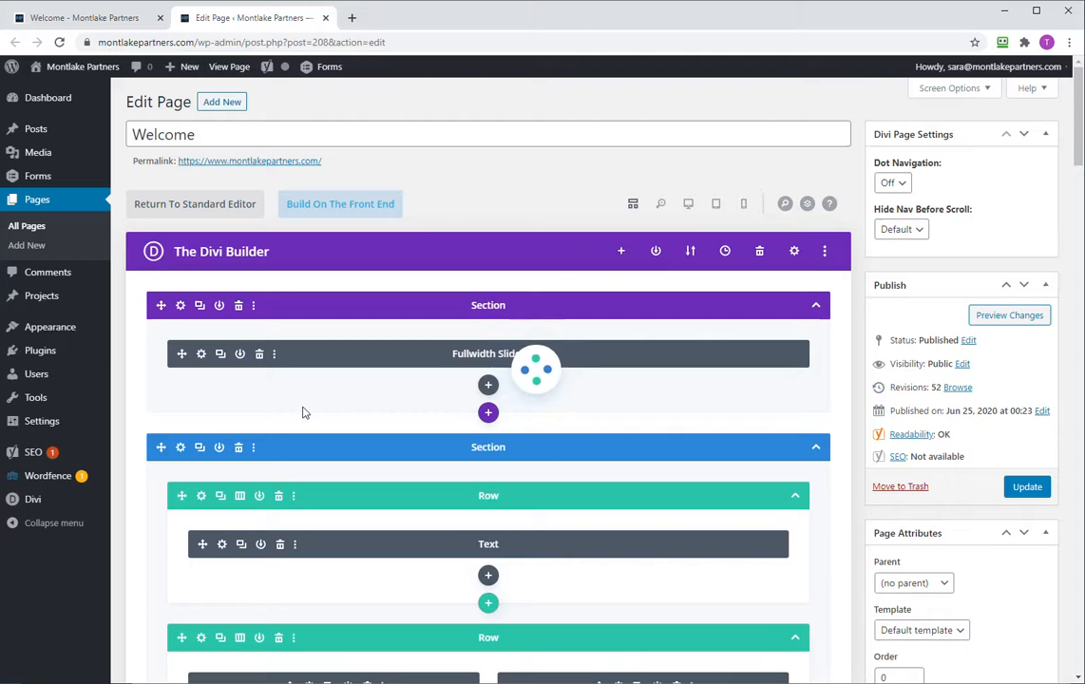
pyautogui.scroll(-2, 304, 399)
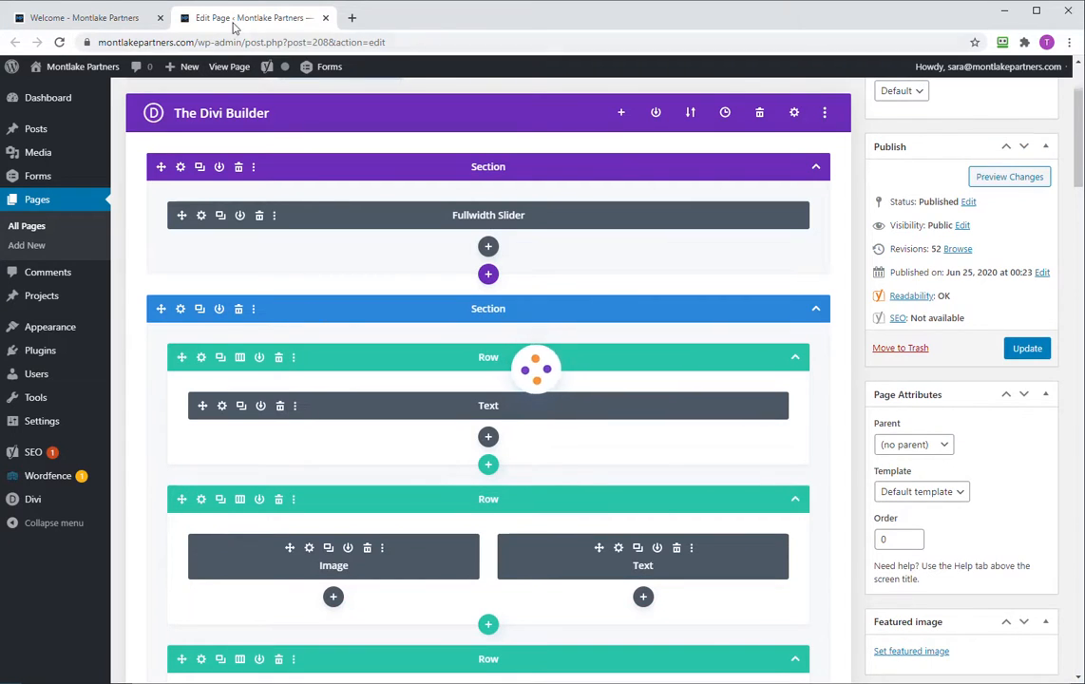
# Step: Return to the front-end Visual Builder and look over the About Us section and its two staff profiles
pyautogui.click(84, 19)
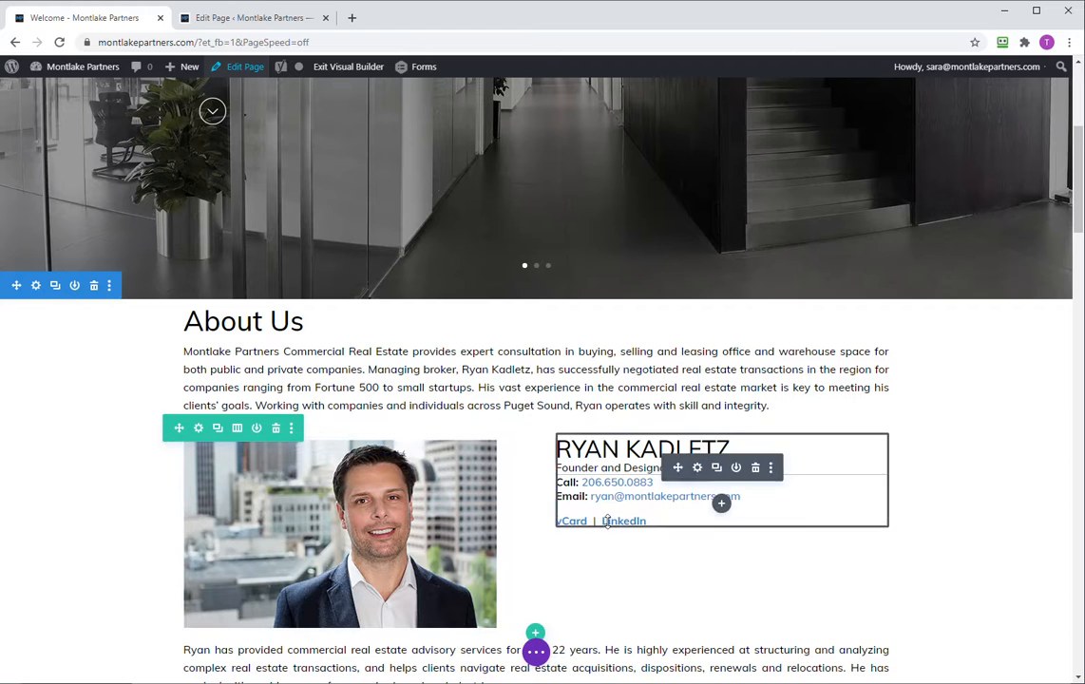
pyautogui.scroll(-3, 625, 516)
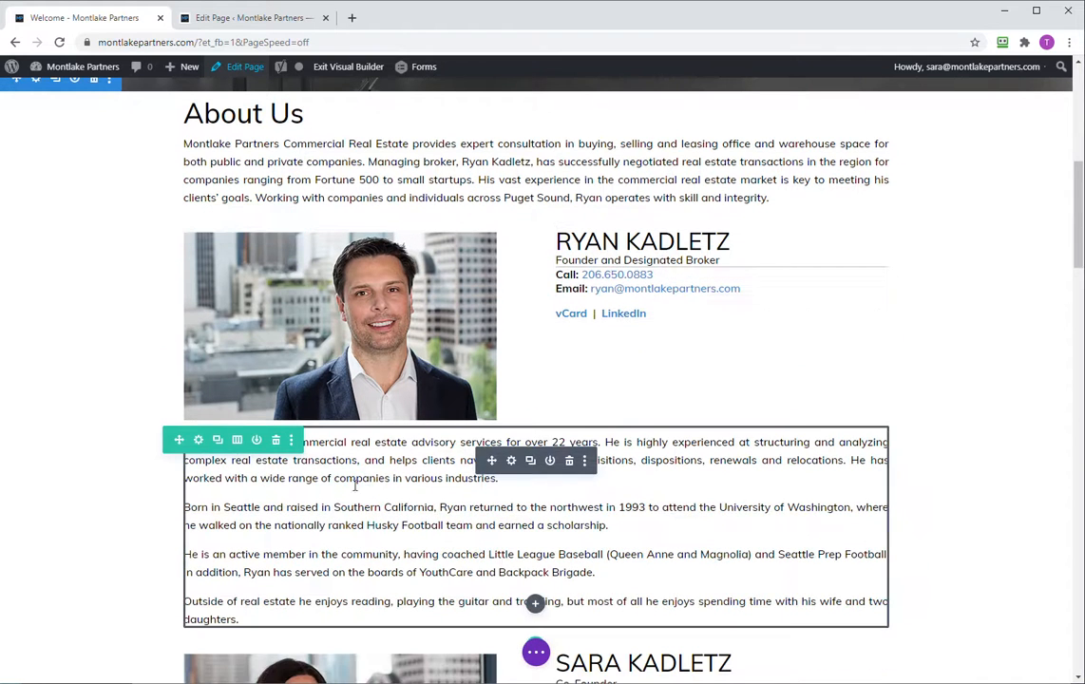
pyautogui.scroll(-4, 381, 427)
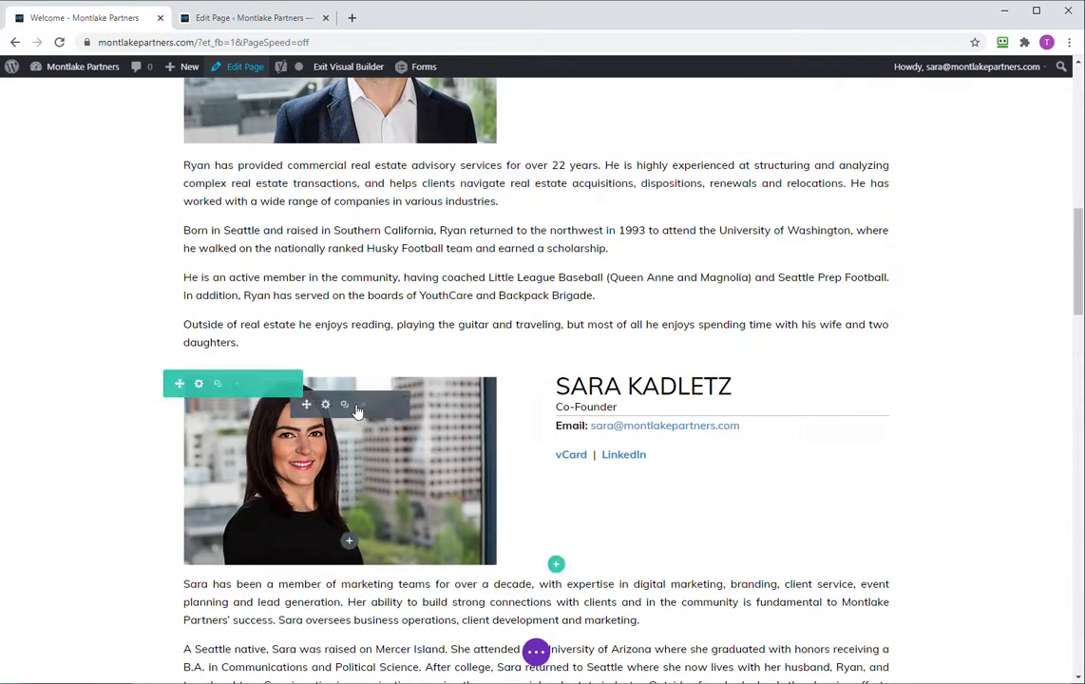
pyautogui.scroll(-2, 618, 409)
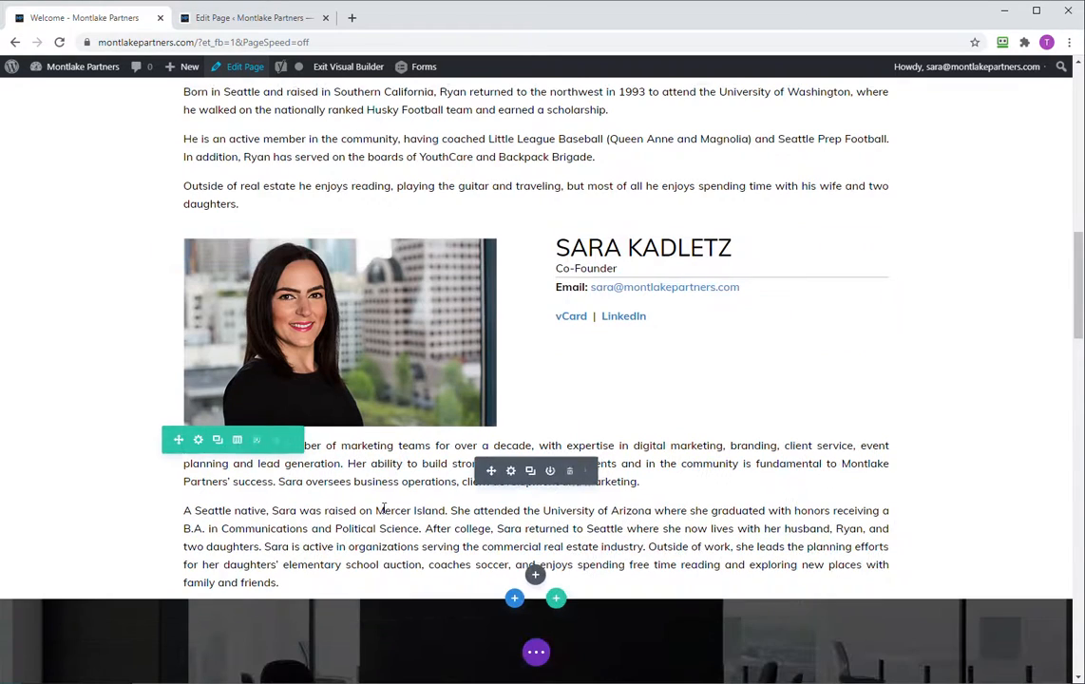
pyautogui.scroll(8, 368, 504)
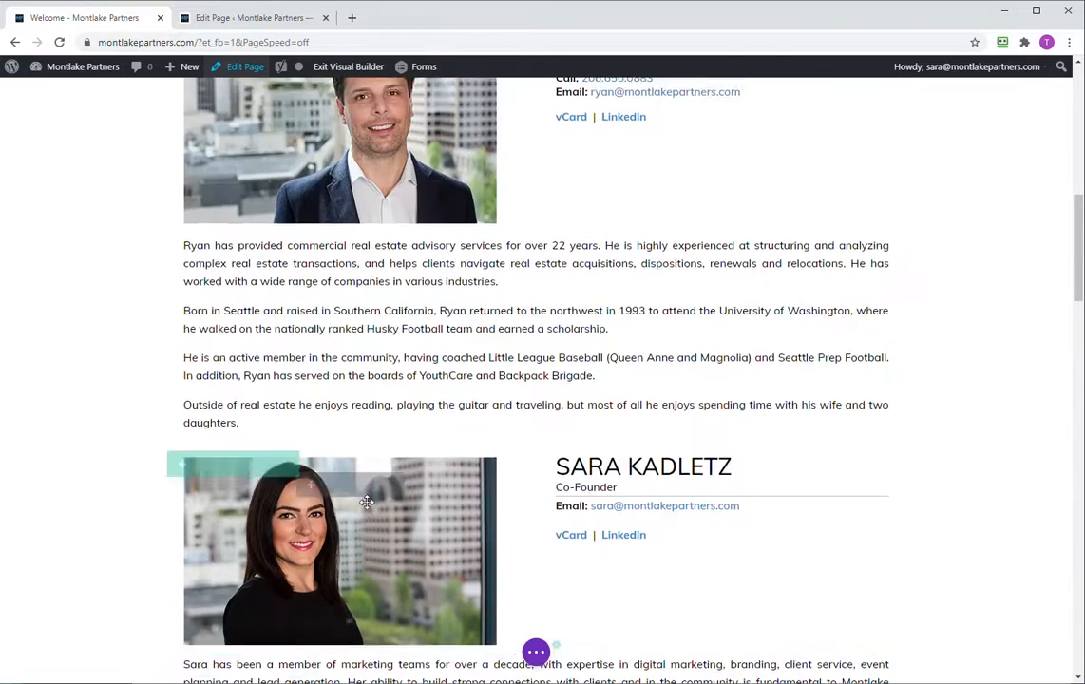
pyautogui.scroll(2, 370, 505)
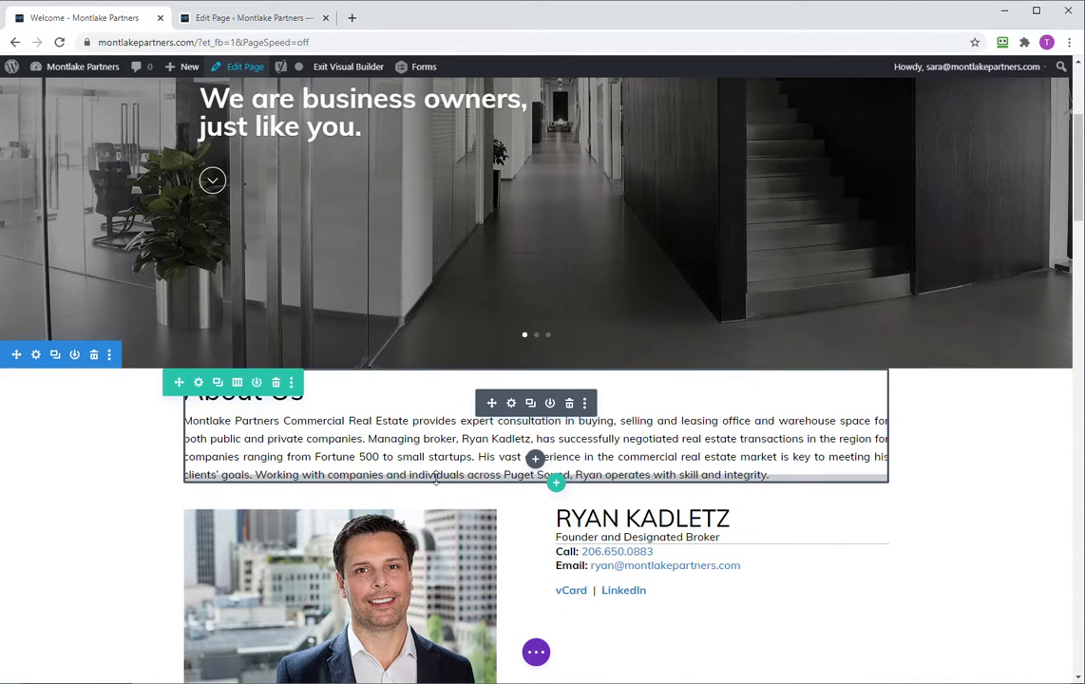
# Step: Adjust the spacing around the About Us text directly on the page, giving it about 22px top and 7px bottom padding
pyautogui.moveTo(431, 504)
pyautogui.mouseDown()
pyautogui.moveTo(427, 518)
pyautogui.moveTo(422, 491)
pyautogui.moveTo(420, 504)
pyautogui.mouseUp()
pyautogui.moveTo(415, 378); pyautogui.dragTo(376, 343)
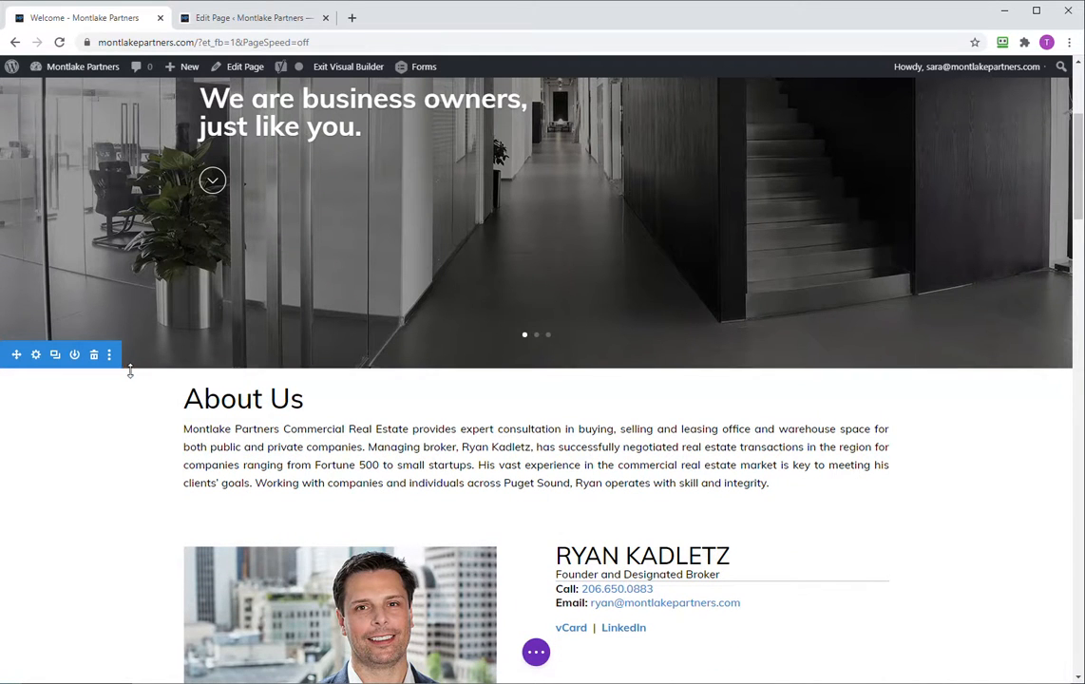
pyautogui.moveTo(133, 373); pyautogui.dragTo(151, 310)
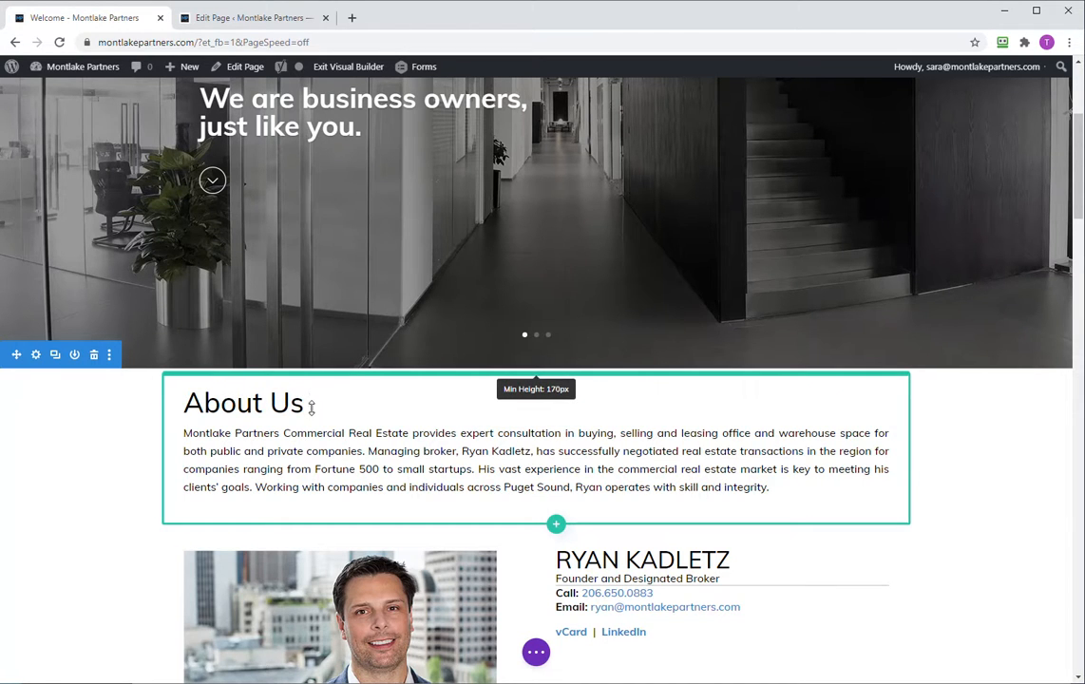
pyautogui.moveTo(308, 421); pyautogui.dragTo(377, 419)
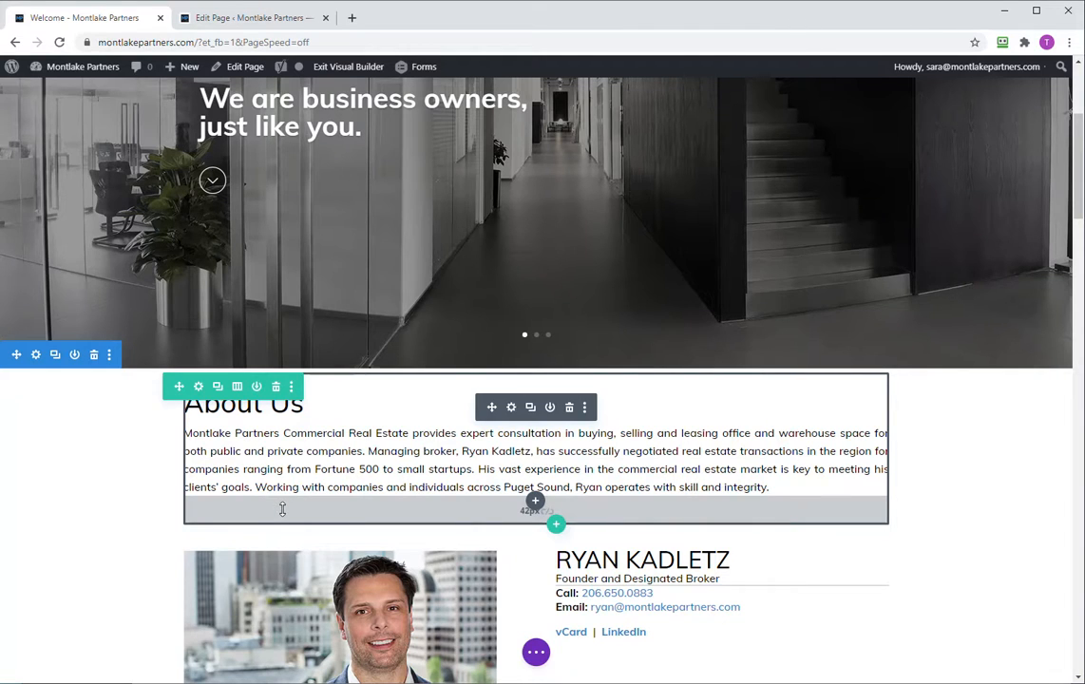
pyautogui.moveTo(306, 514); pyautogui.dragTo(309, 490)
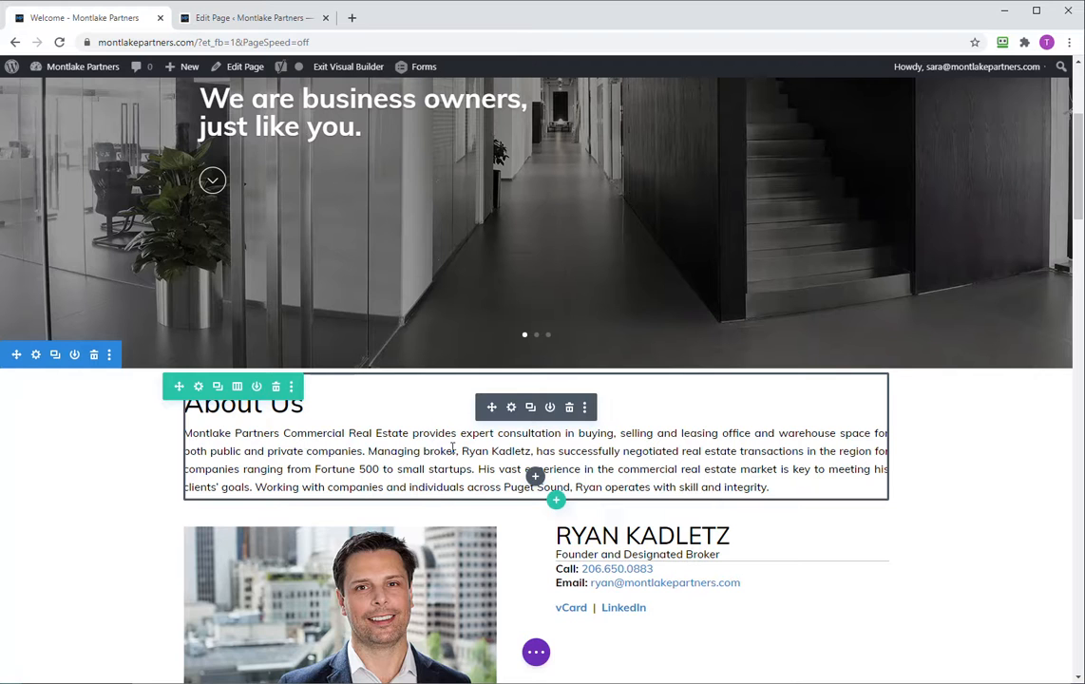
# Step: Set the About Us text module's padding to 23px top, 12px bottom and 0px left in its design settings
pyautogui.click(512, 408)
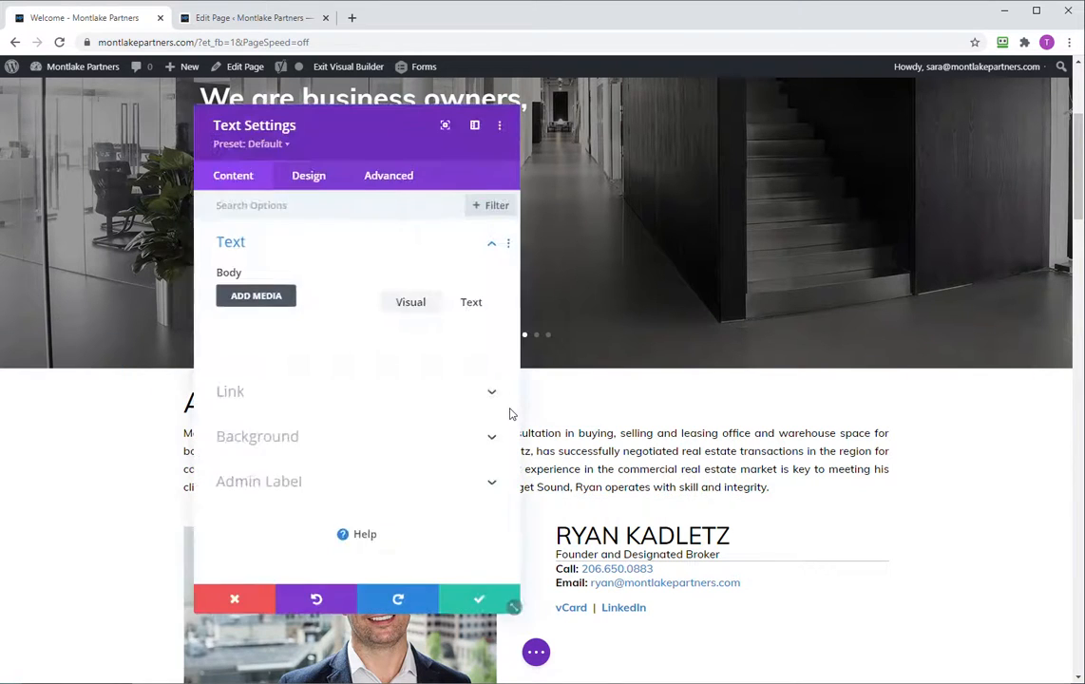
pyautogui.click(302, 188)
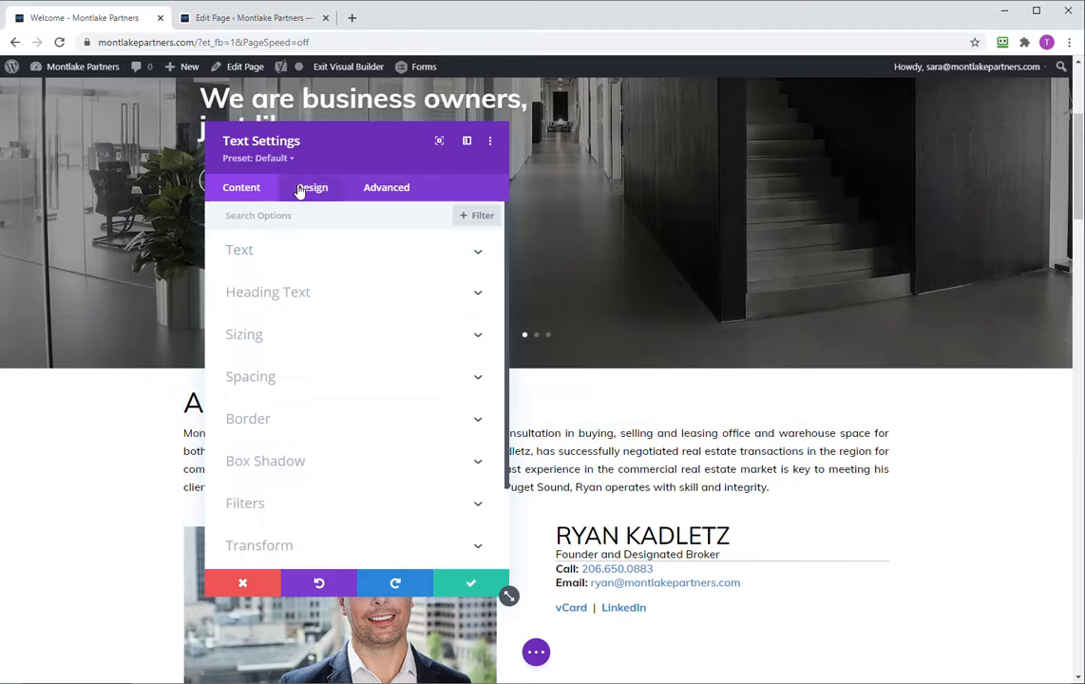
pyautogui.click(297, 348)
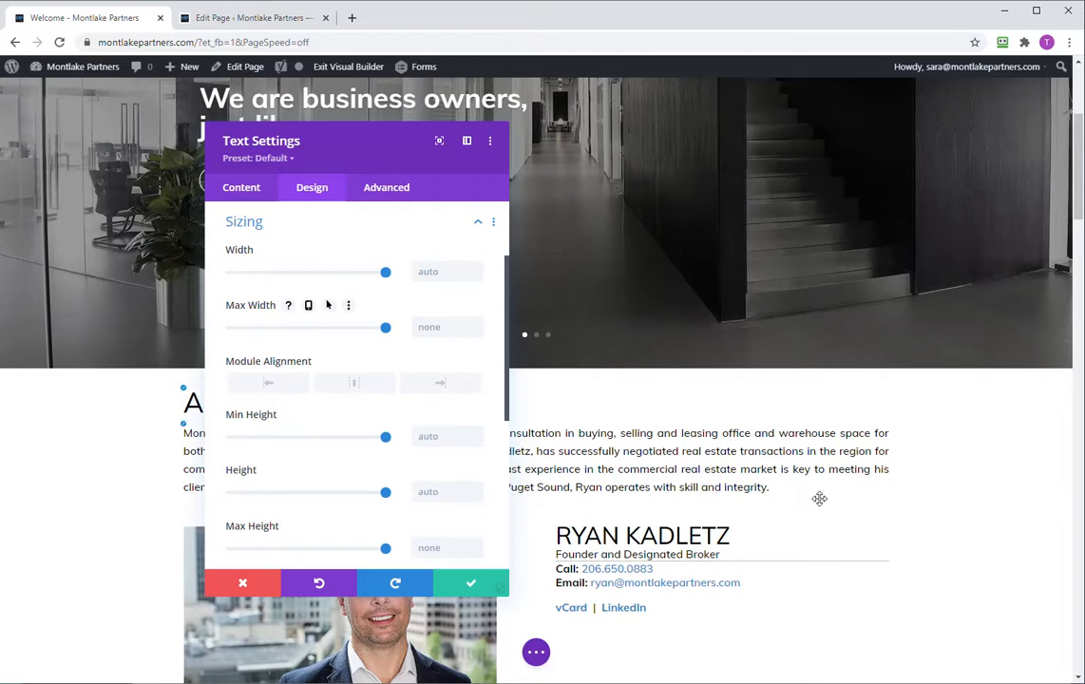
pyautogui.scroll(-5, 322, 377)
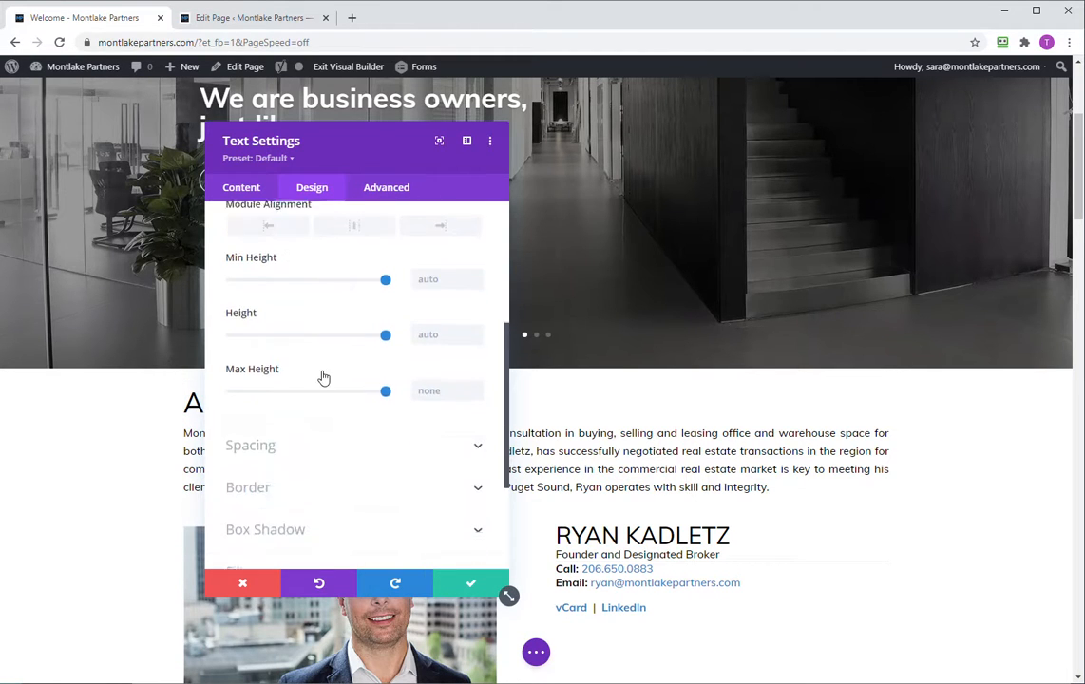
pyautogui.click(326, 328)
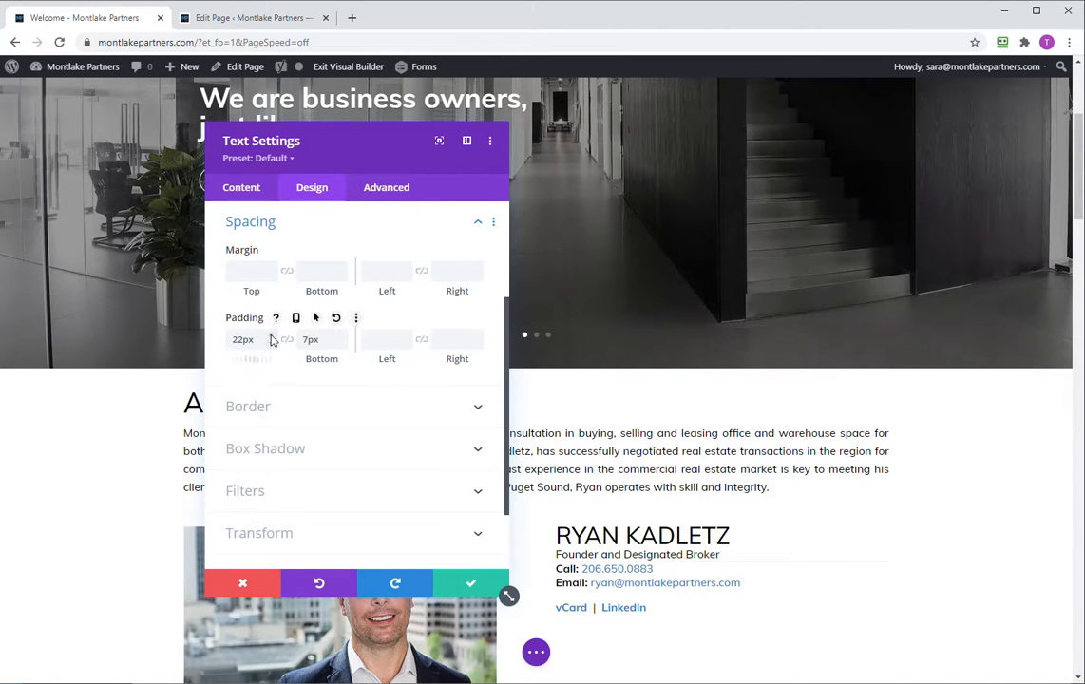
pyautogui.moveTo(254, 362)
pyautogui.mouseDown()
pyautogui.moveTo(271, 364)
pyautogui.moveTo(237, 368)
pyautogui.moveTo(253, 366)
pyautogui.mouseUp()
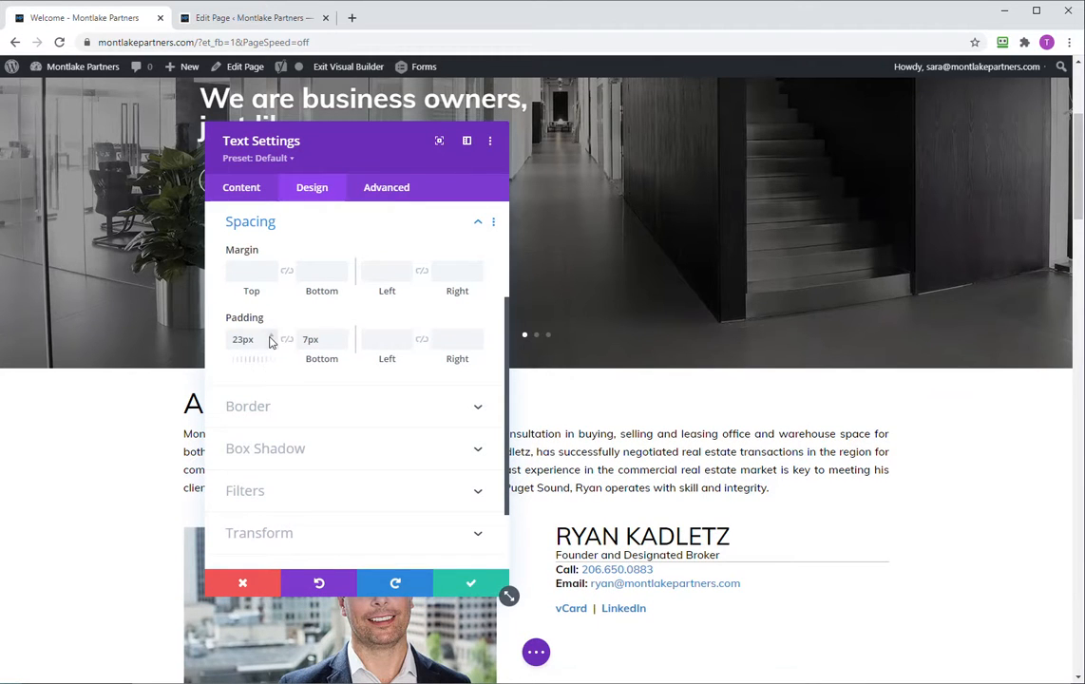
pyautogui.moveTo(321, 360)
pyautogui.mouseDown()
pyautogui.moveTo(406, 364)
pyautogui.moveTo(339, 358)
pyautogui.mouseUp()
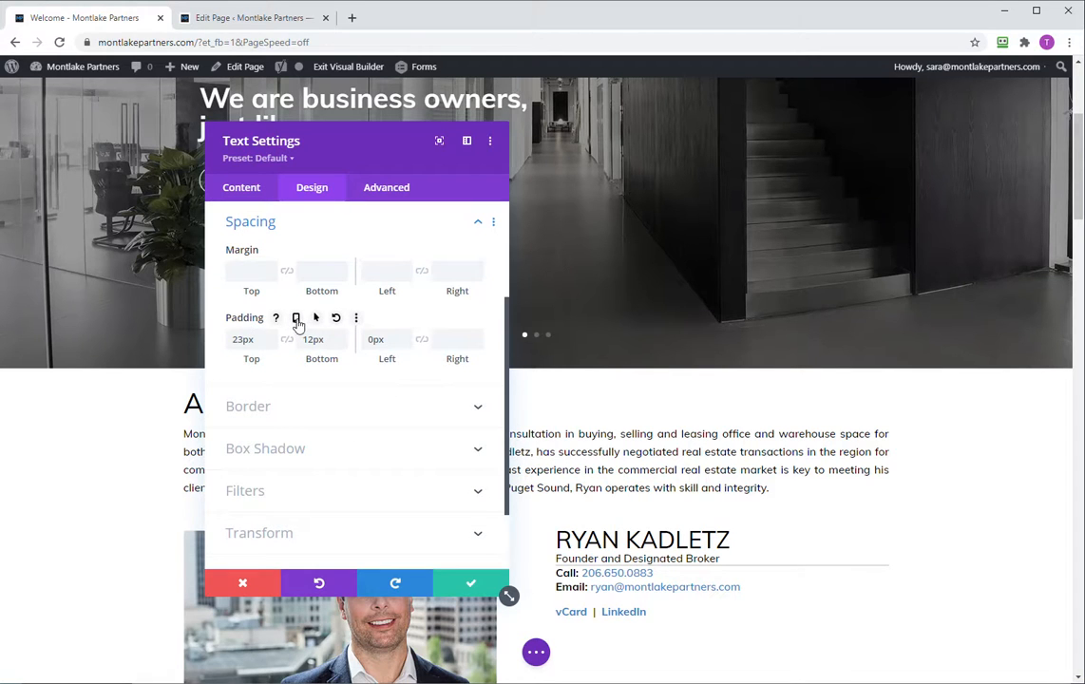
# Step: Show the responsive and hover options for the About Us text's padding and preview the page in tablet, phone and desktop views
pyautogui.click(296, 319)
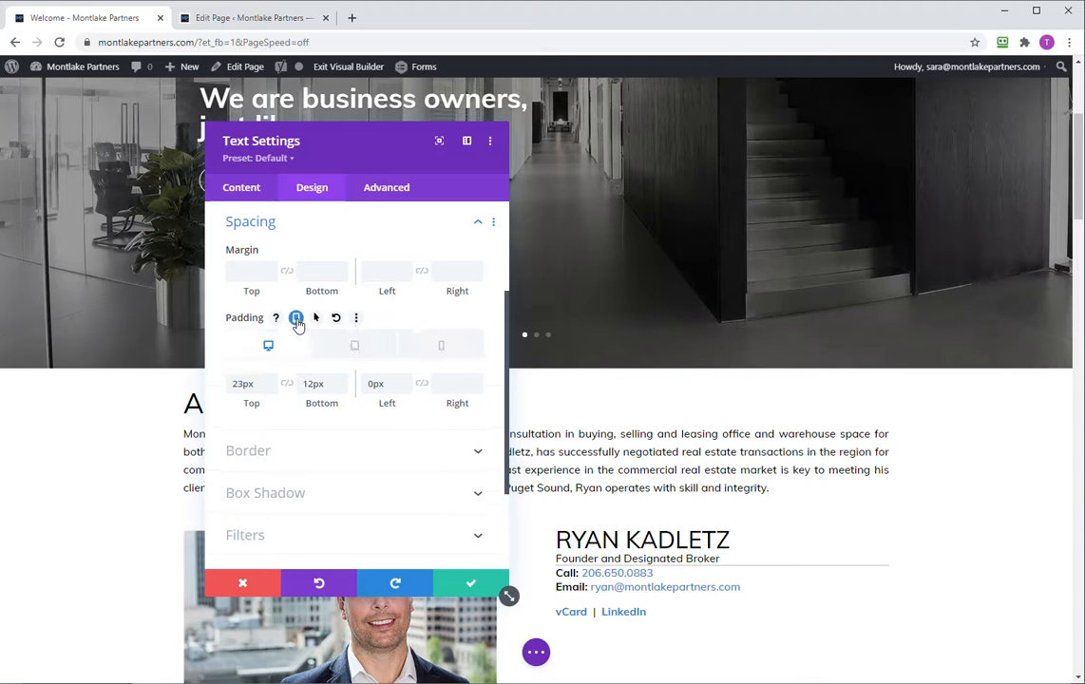
pyautogui.click(359, 348)
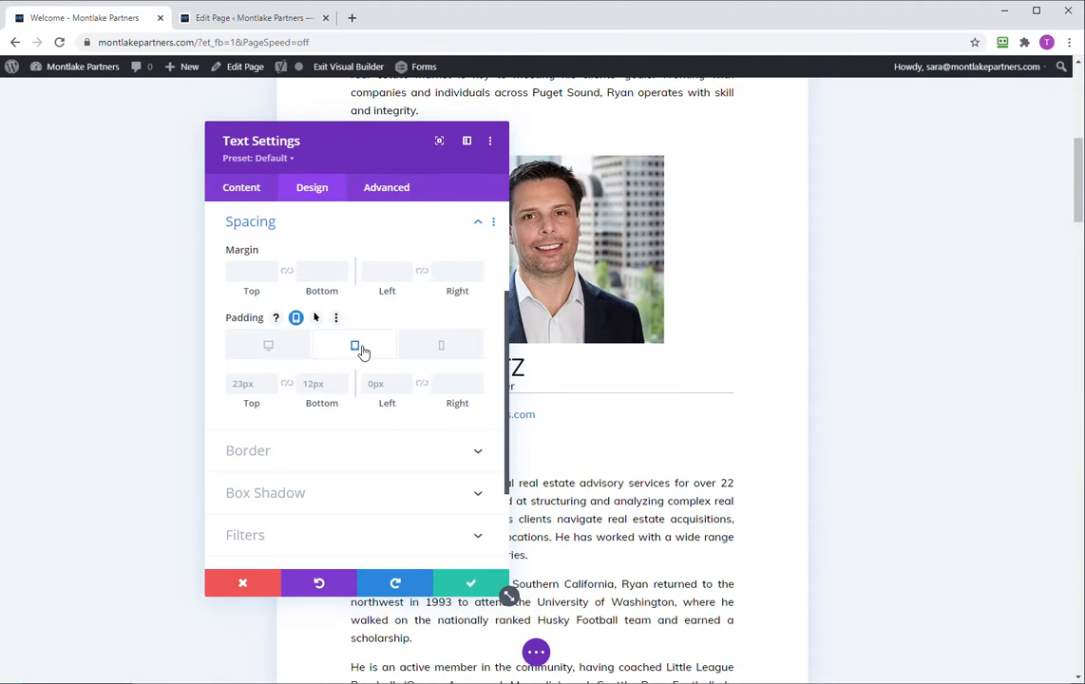
pyautogui.click(453, 352)
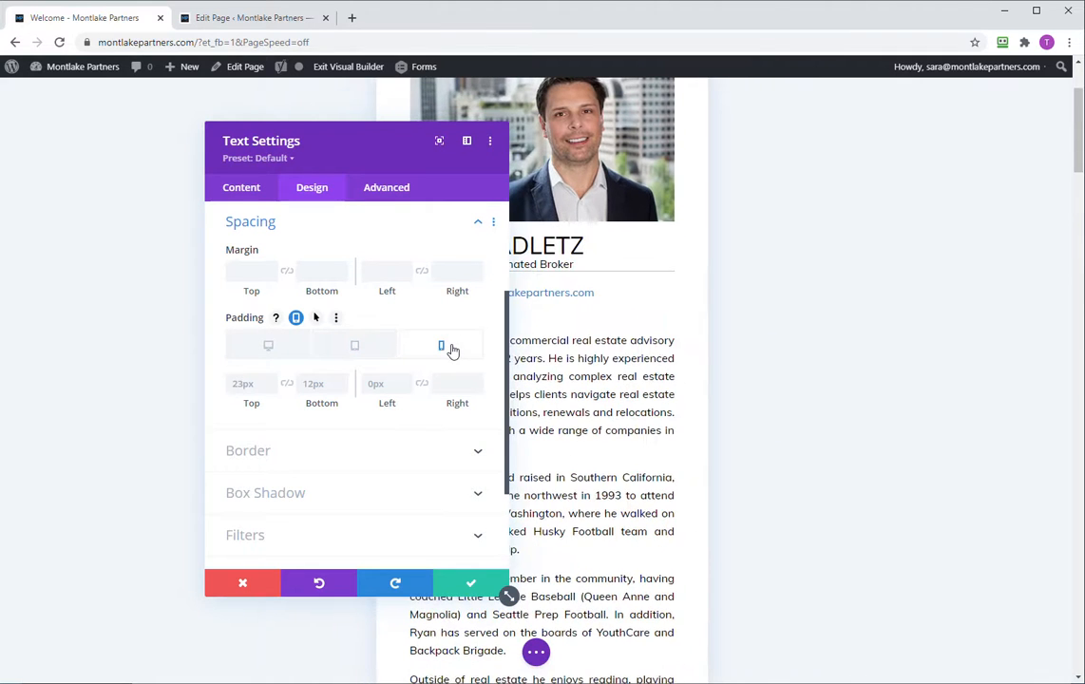
pyautogui.moveTo(395, 130); pyautogui.dragTo(210, 130)
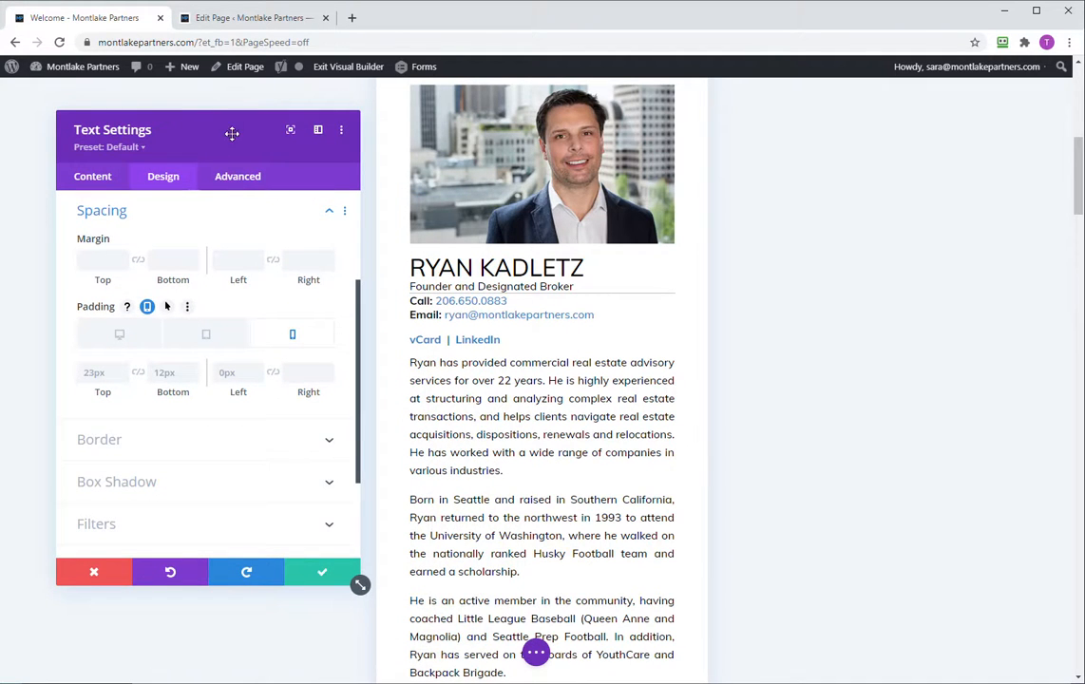
pyautogui.click(205, 339)
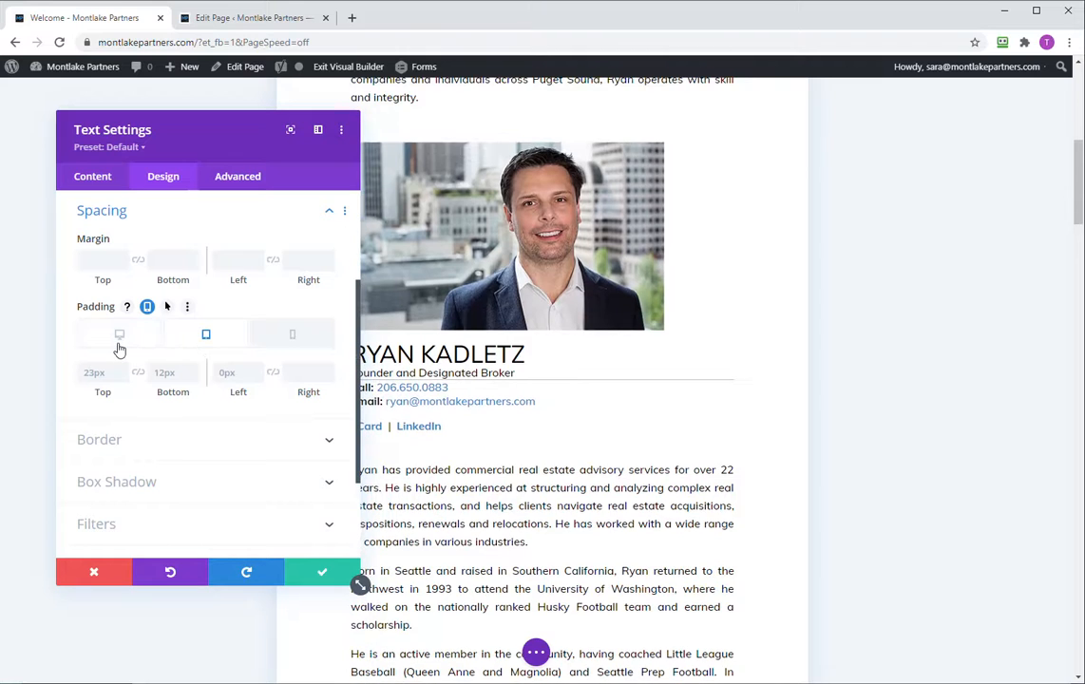
pyautogui.click(119, 342)
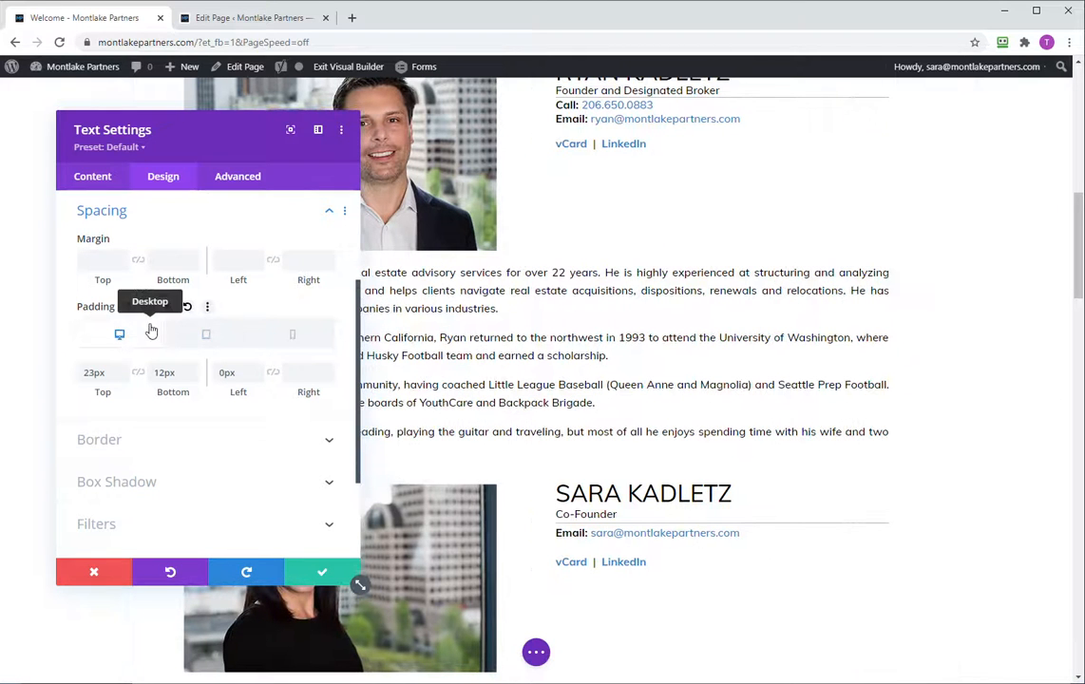
pyautogui.click(206, 337)
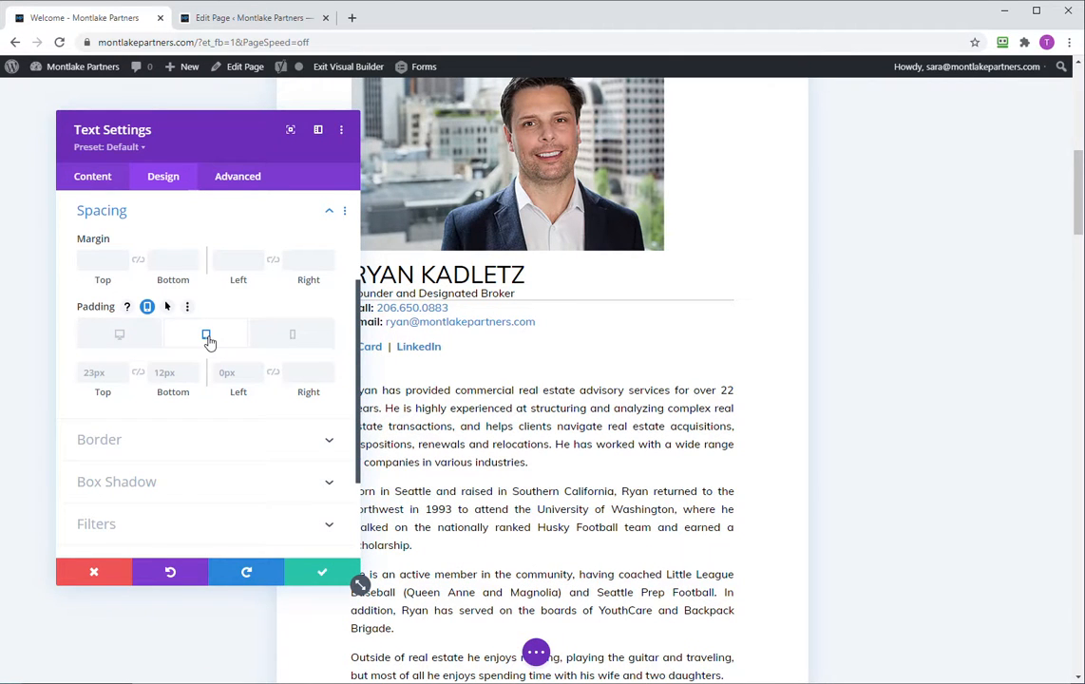
pyautogui.click(296, 338)
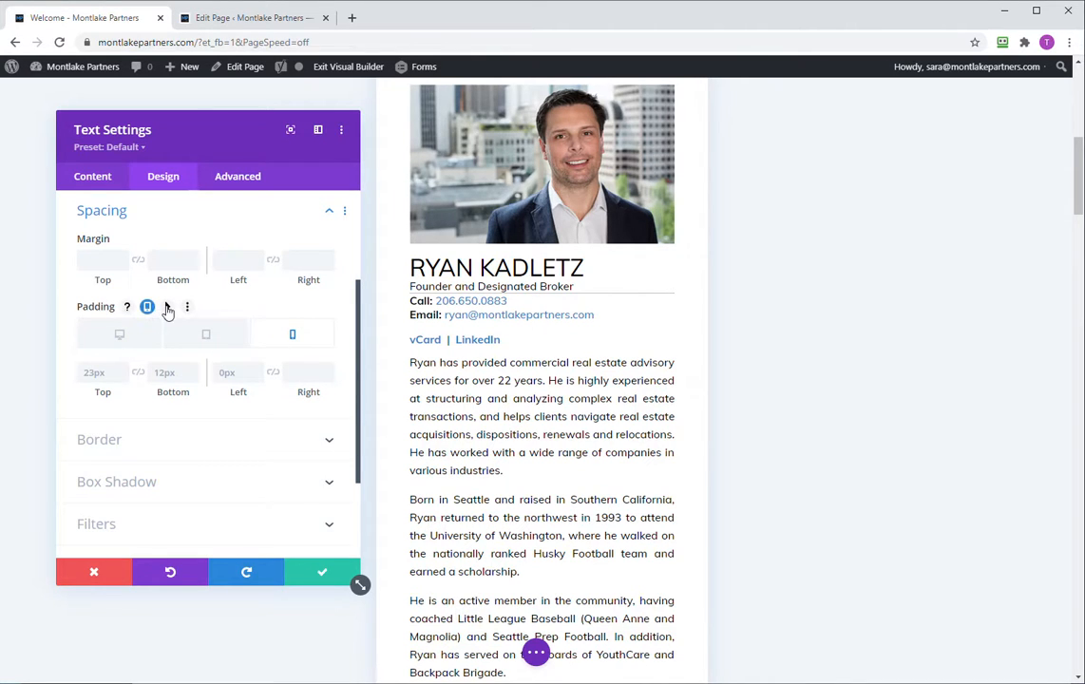
pyautogui.click(167, 309)
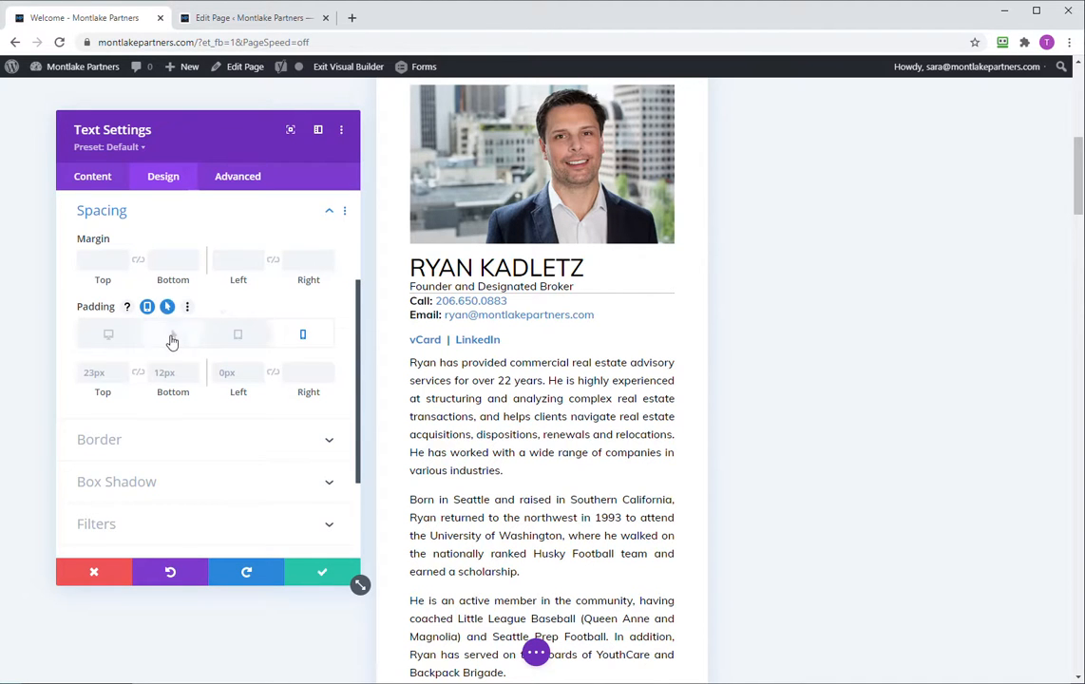
pyautogui.click(173, 339)
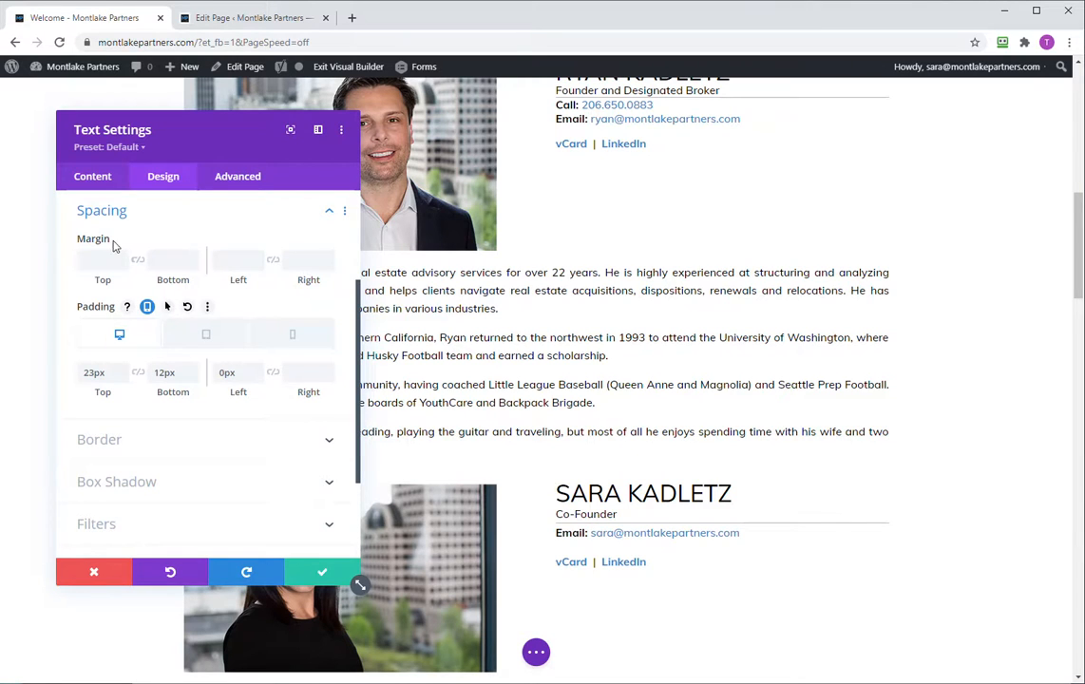
# Step: Look over the About Us text module's border options and content sections, and save its settings
pyautogui.click(163, 466)
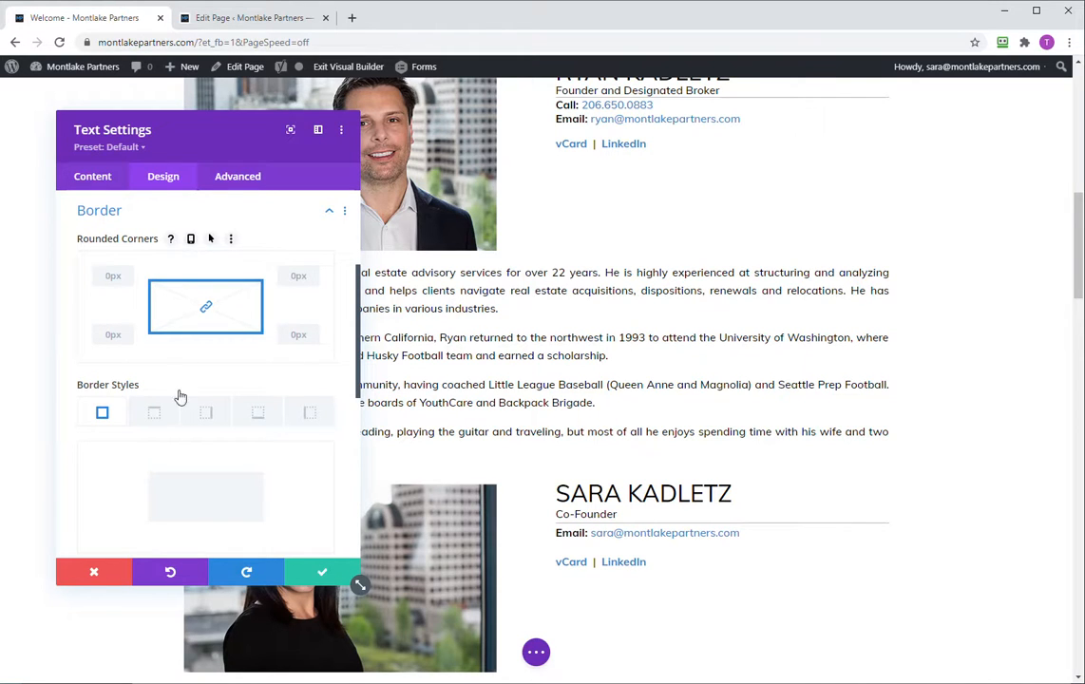
pyautogui.scroll(-3, 191, 459)
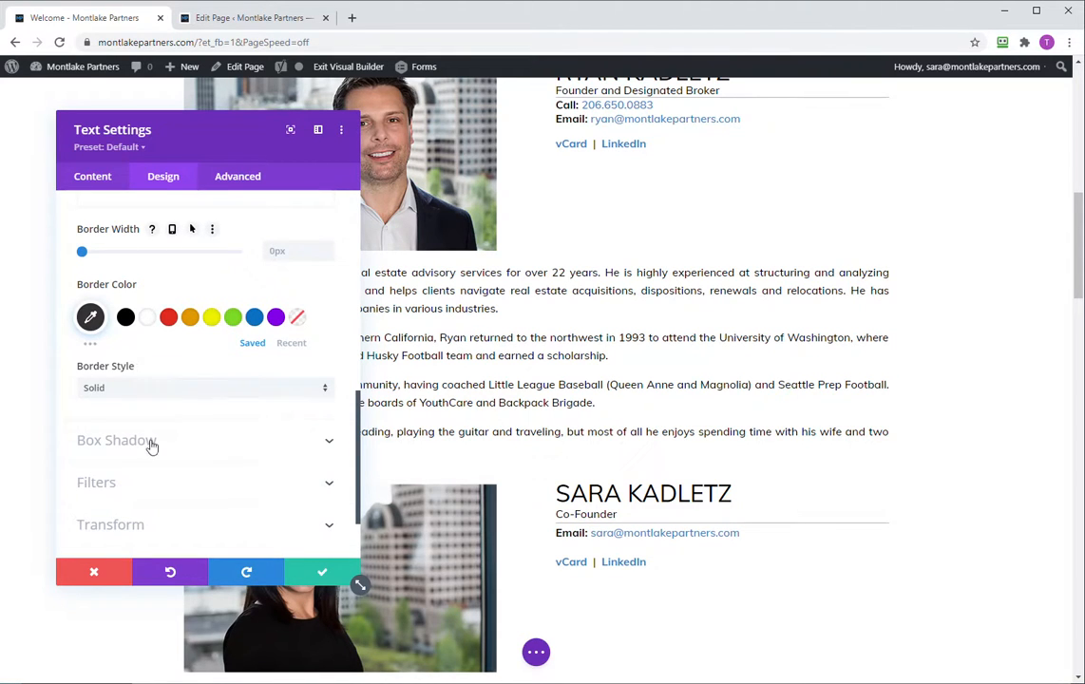
pyautogui.scroll(5, 148, 460)
pyautogui.click(93, 177)
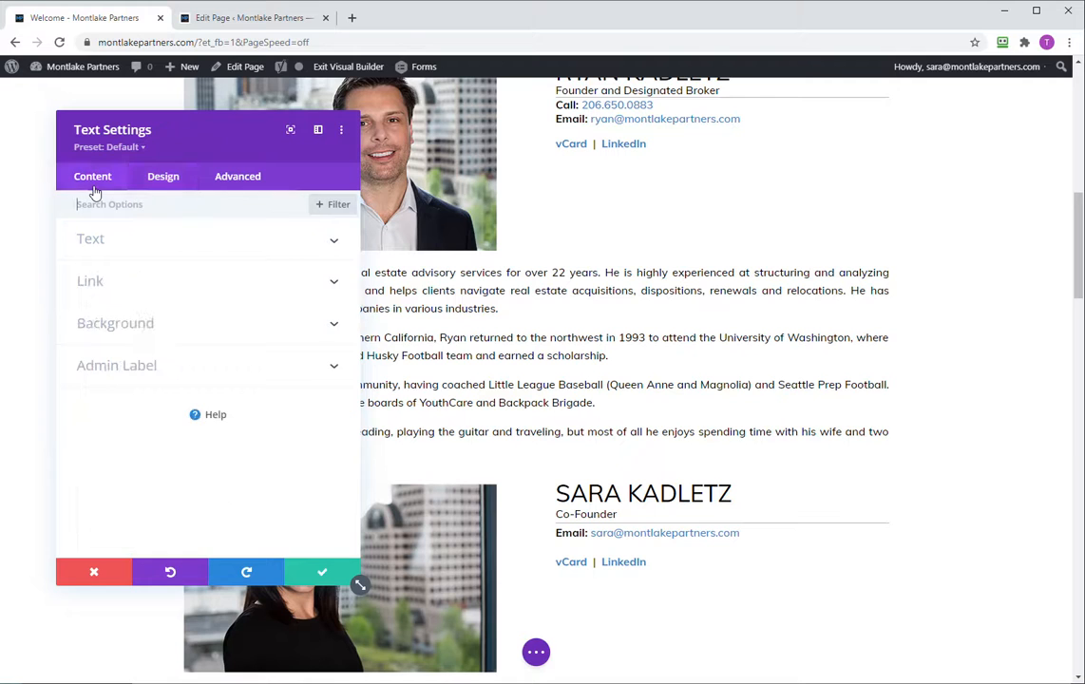
pyautogui.click(318, 571)
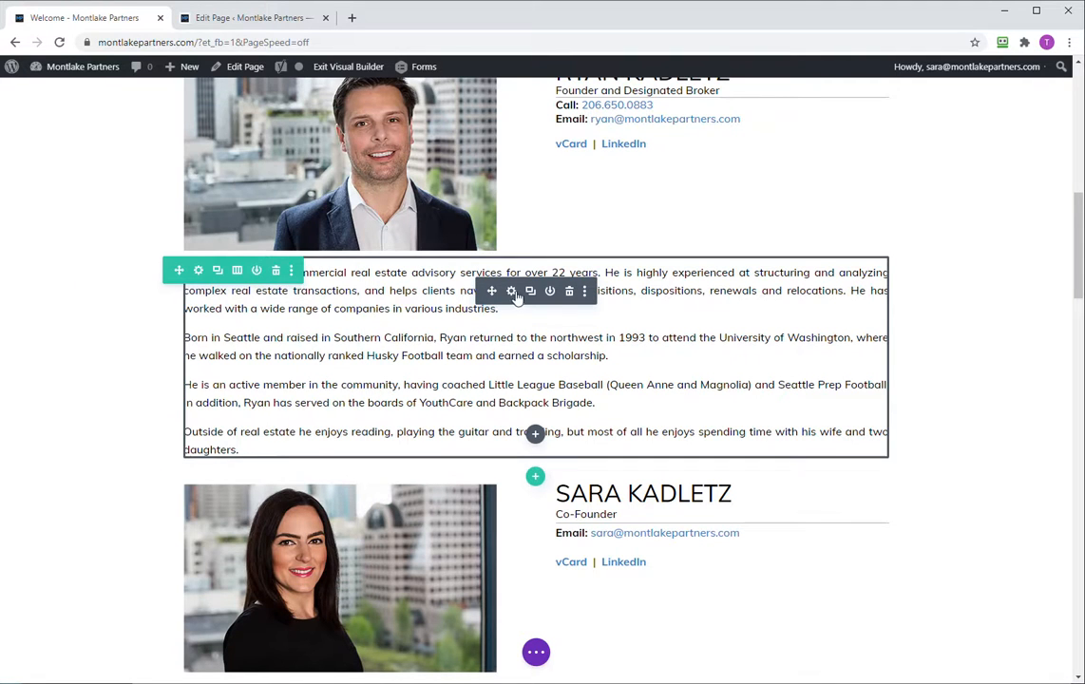
# Step: Try adding placeholder text to the first founder's bio in its text module settings, and discard the change
pyautogui.click(513, 293)
pyautogui.click(166, 458)
pyautogui.write('asdfasdfasdfasd')
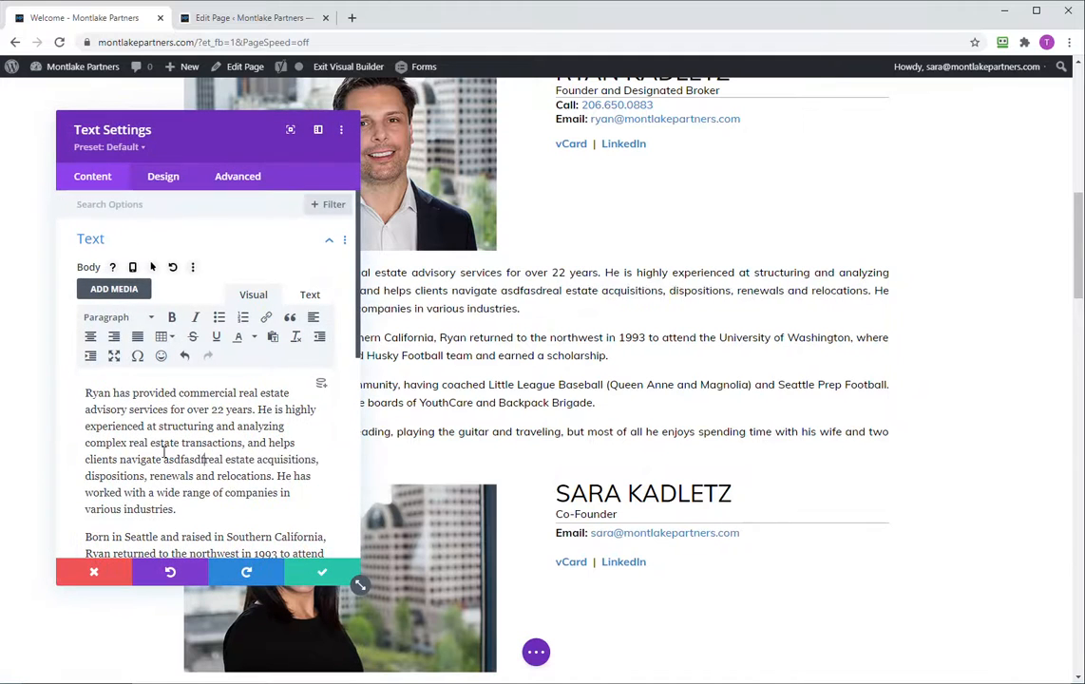
pyautogui.write('fasdfasdfasdfasdfasdfasdfreal estate')
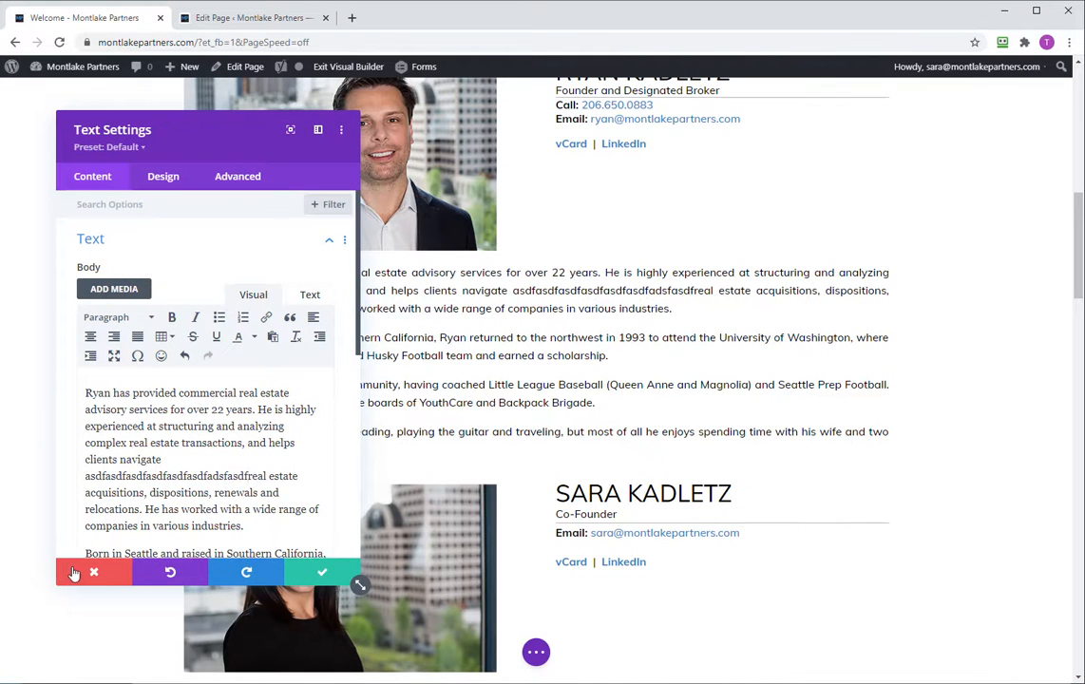
pyautogui.click(74, 572)
# Step: Try inserting placeholder text before "team" directly in the bio's second paragraph on the page, and delete it again
pyautogui.click(424, 339)
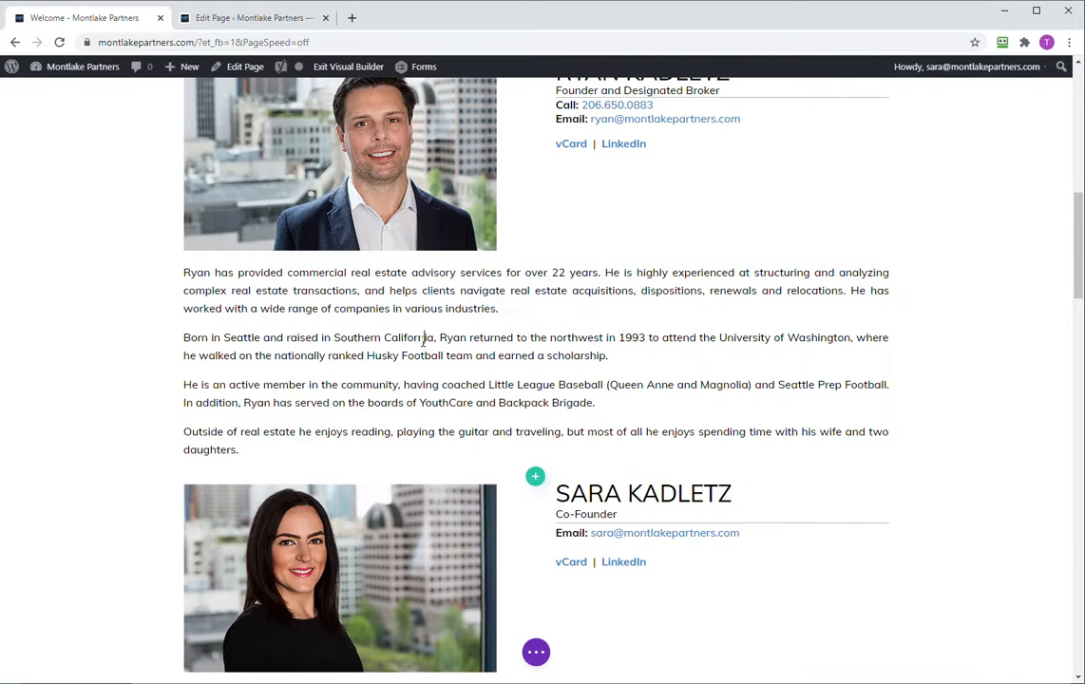
pyautogui.doubleClick(424, 340)
pyautogui.click(446, 356)
pyautogui.write('asdfasdfasdfasdsa')
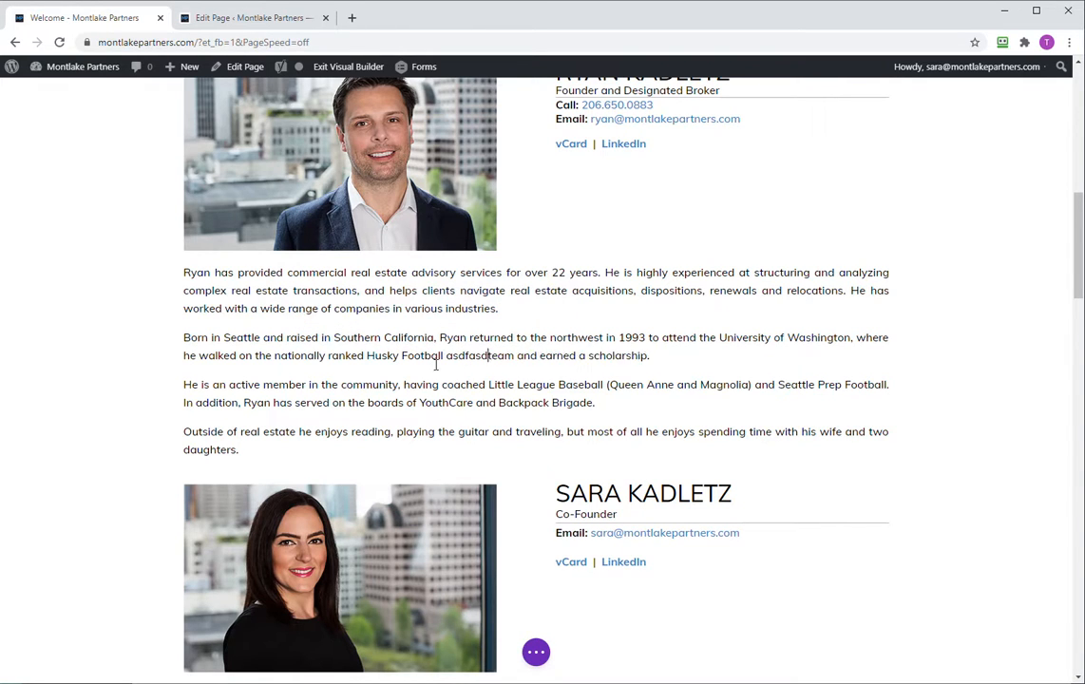
pyautogui.press('BackSpace')
pyautogui.press('BackSpace')
pyautogui.press('BackSpace')
pyautogui.press('BackSpace')
pyautogui.press('BackSpace')
pyautogui.press('BackSpace')
pyautogui.press('BackSpace')
pyautogui.press('BackSpace')
pyautogui.press('BackSpace')
pyautogui.press('BackSpace')
pyautogui.press('BackSpace')
pyautogui.press('BackSpace')
pyautogui.press('BackSpace')
pyautogui.press('BackSpace')
pyautogui.press('BackSpace')
pyautogui.press('BackSpace')
pyautogui.press('BackSpace')
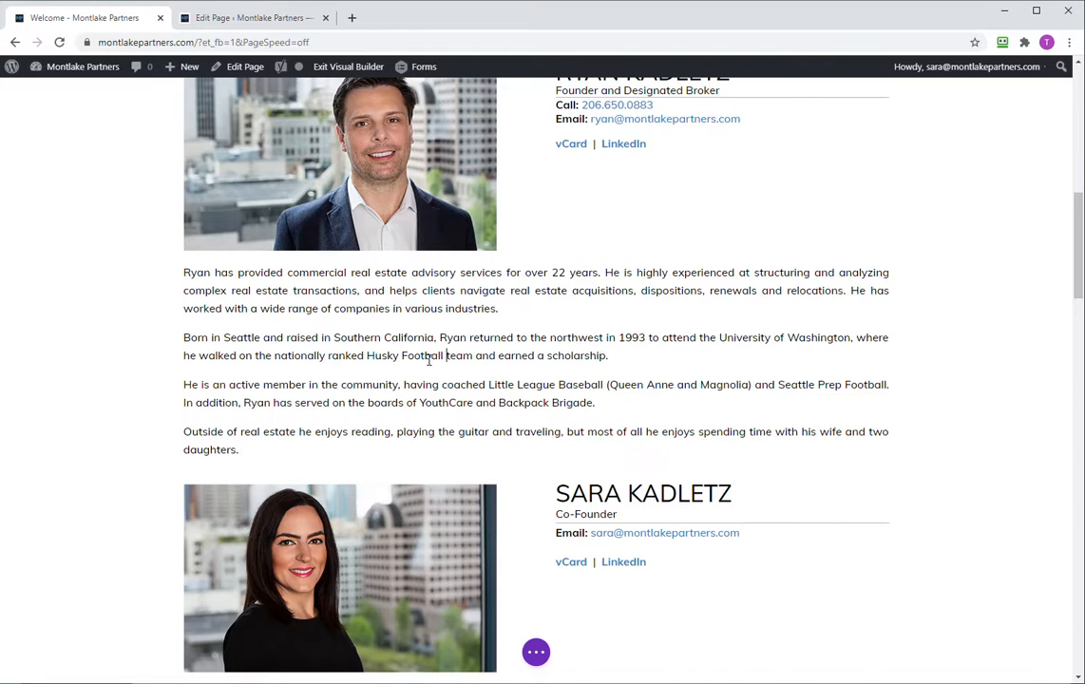
# Step: Select text around "Football" in the bio and look over the inline link and list formatting options
pyautogui.doubleClick(485, 356)
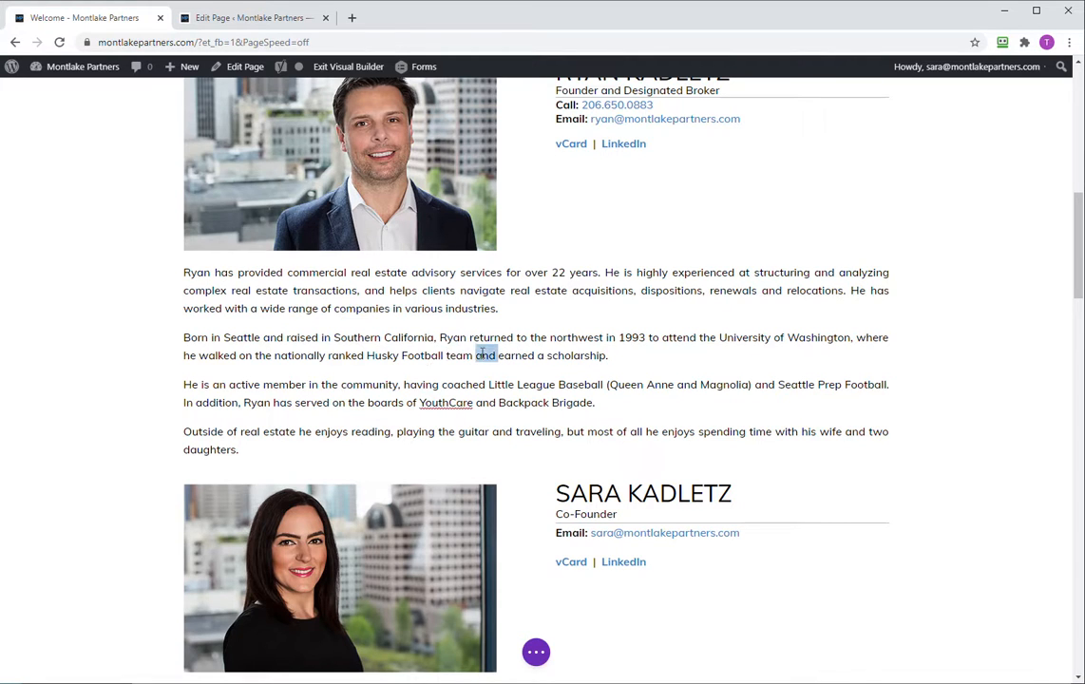
pyautogui.doubleClick(422, 356)
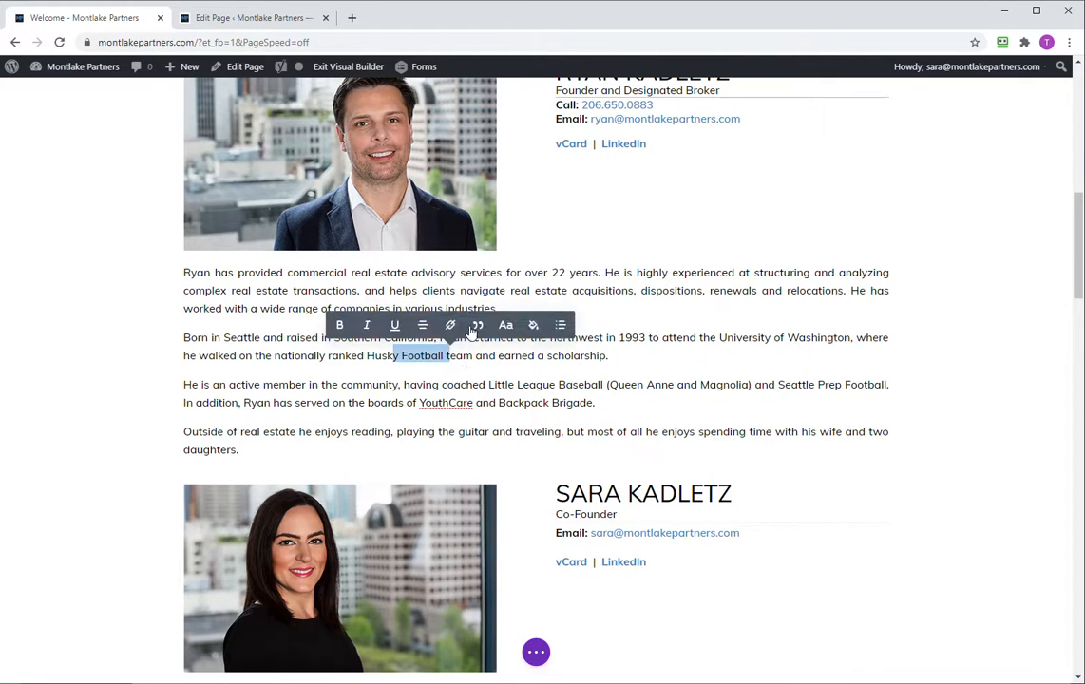
pyautogui.click(452, 325)
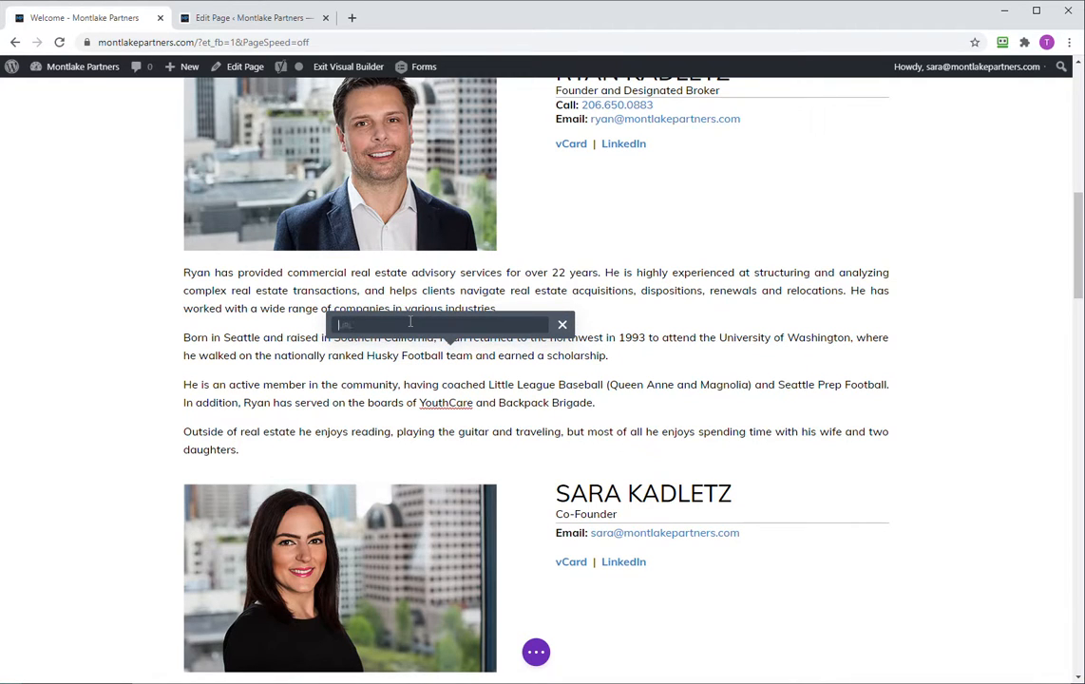
pyautogui.click(562, 326)
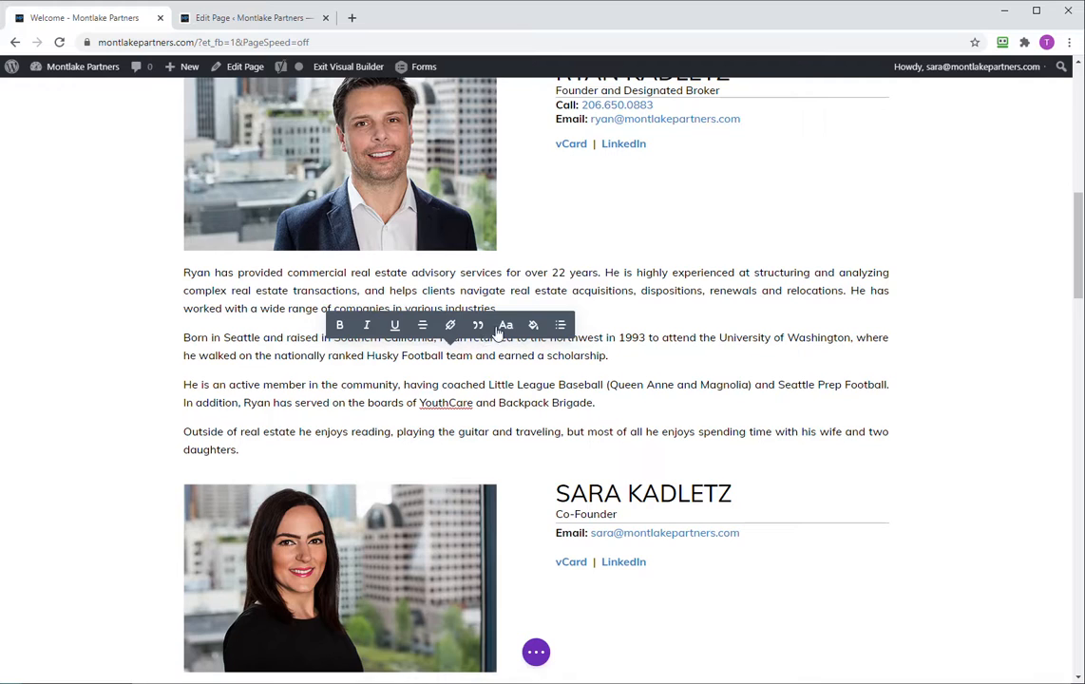
pyautogui.click(562, 326)
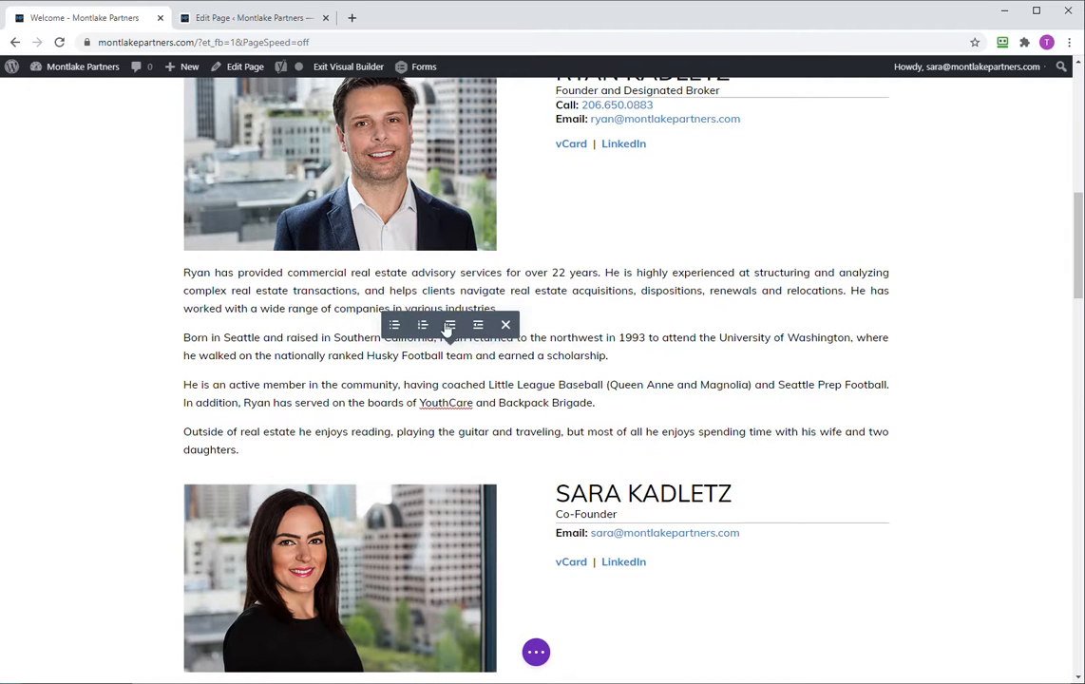
pyautogui.click(506, 326)
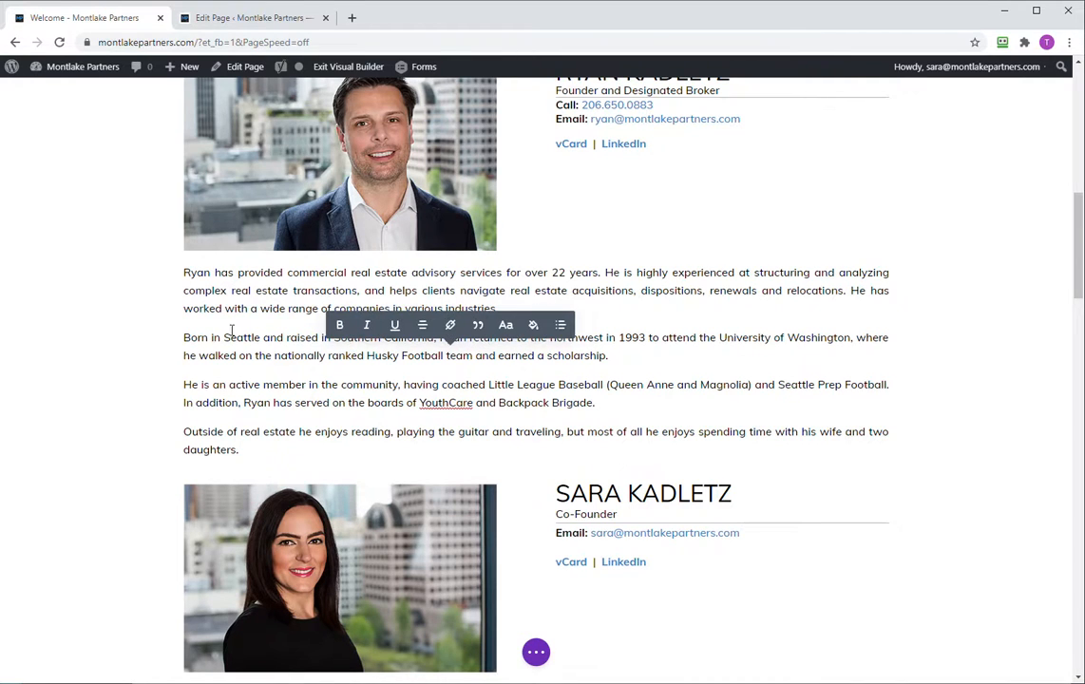
pyautogui.click(276, 338)
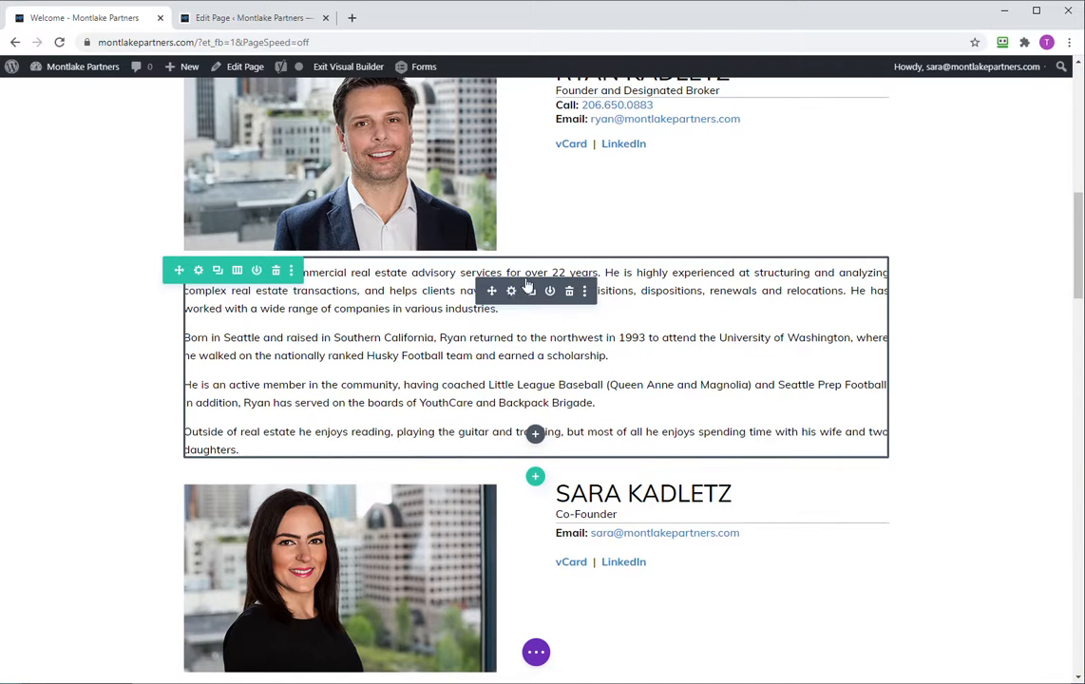
# Step: Review the bio row's padding in phone, desktop and tablet views, and save the row settings
pyautogui.click(198, 272)
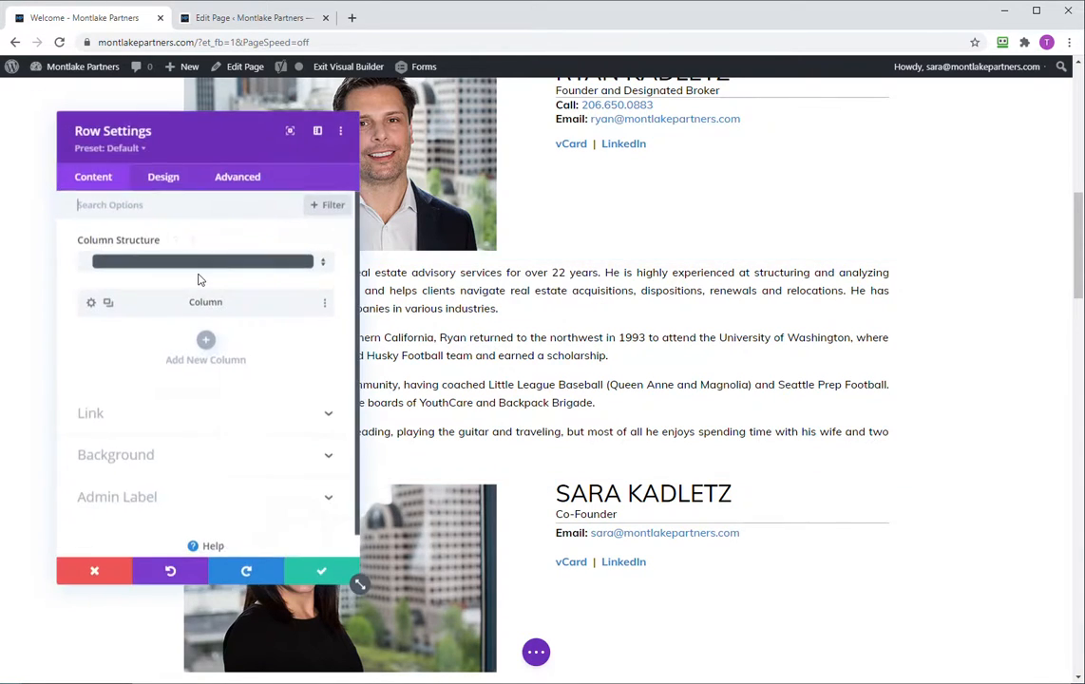
pyautogui.click(158, 189)
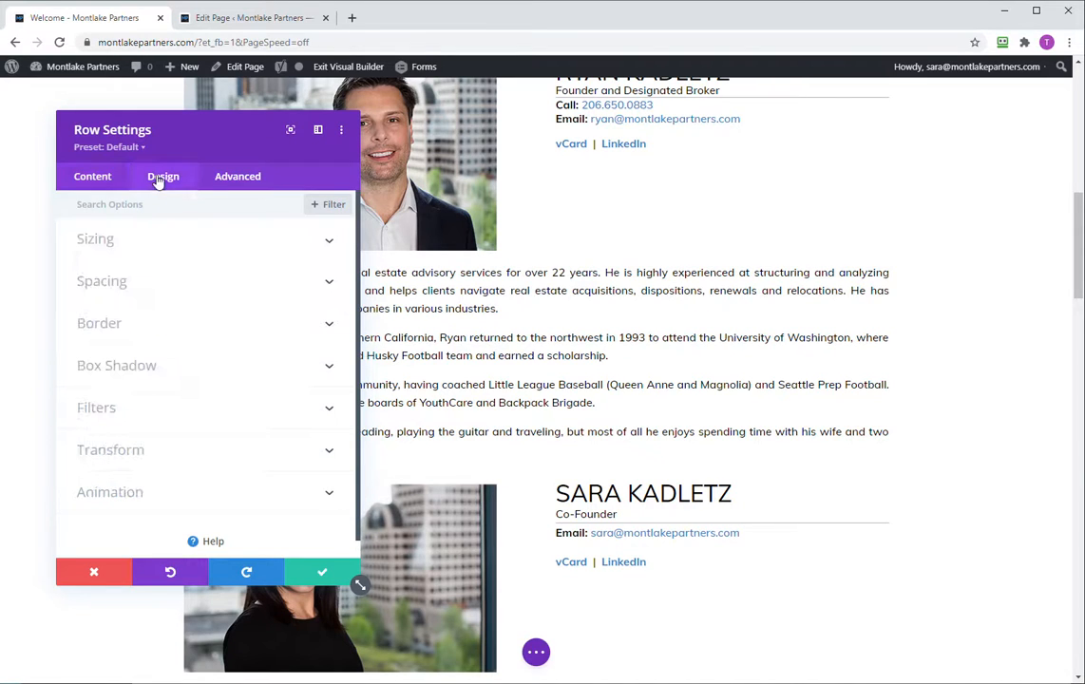
pyautogui.click(172, 286)
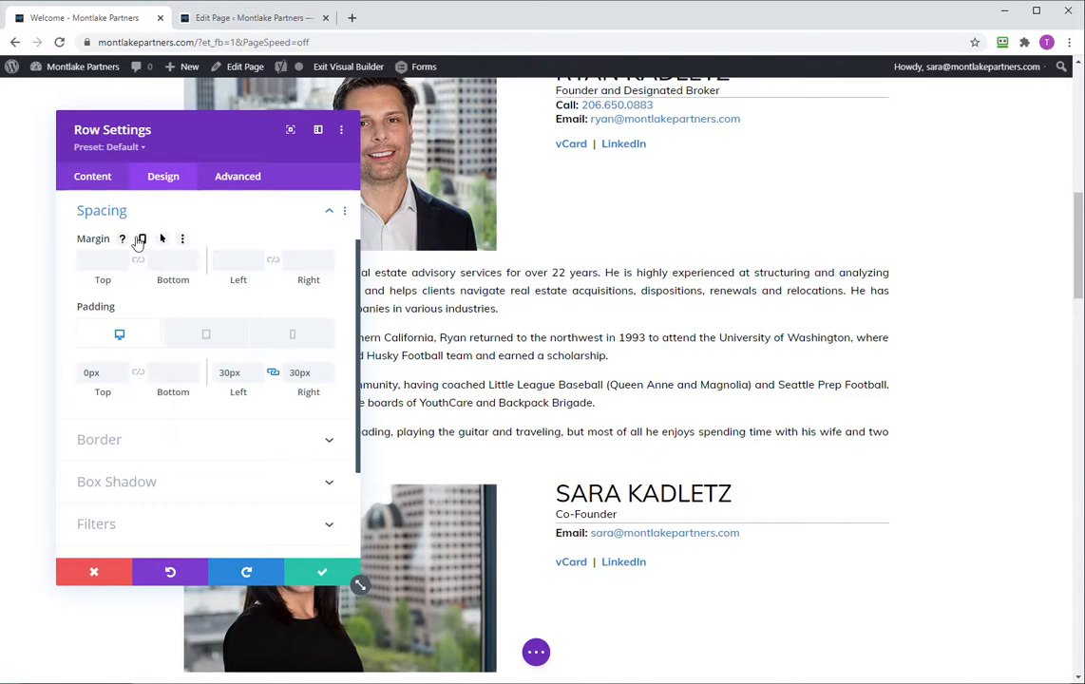
pyautogui.click(302, 336)
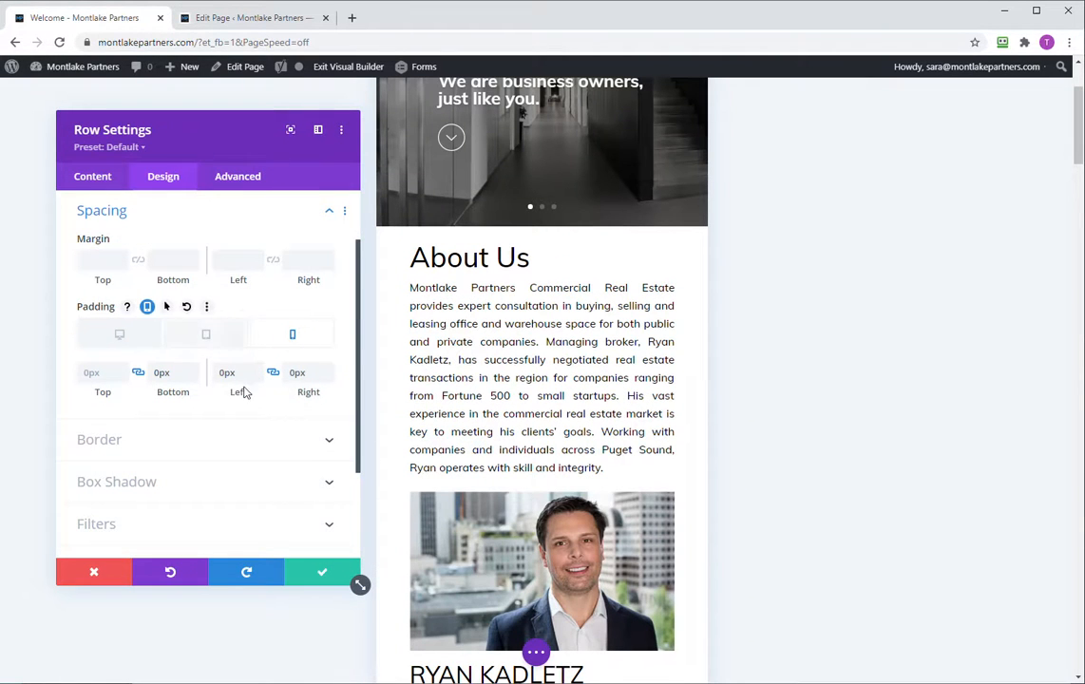
pyautogui.click(116, 335)
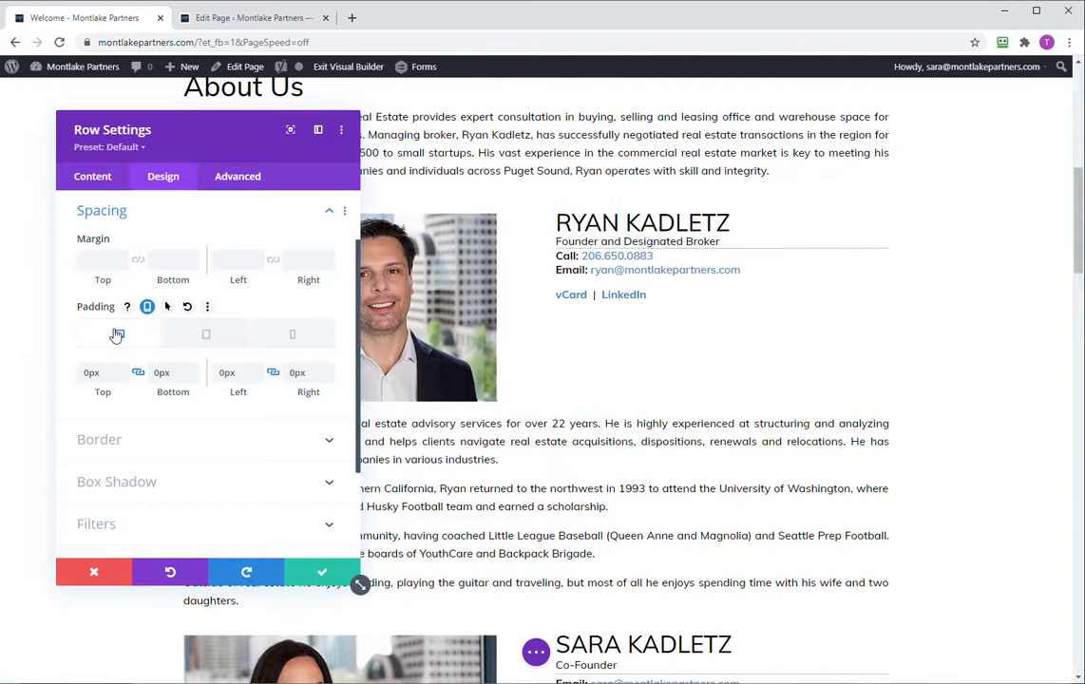
pyautogui.click(193, 346)
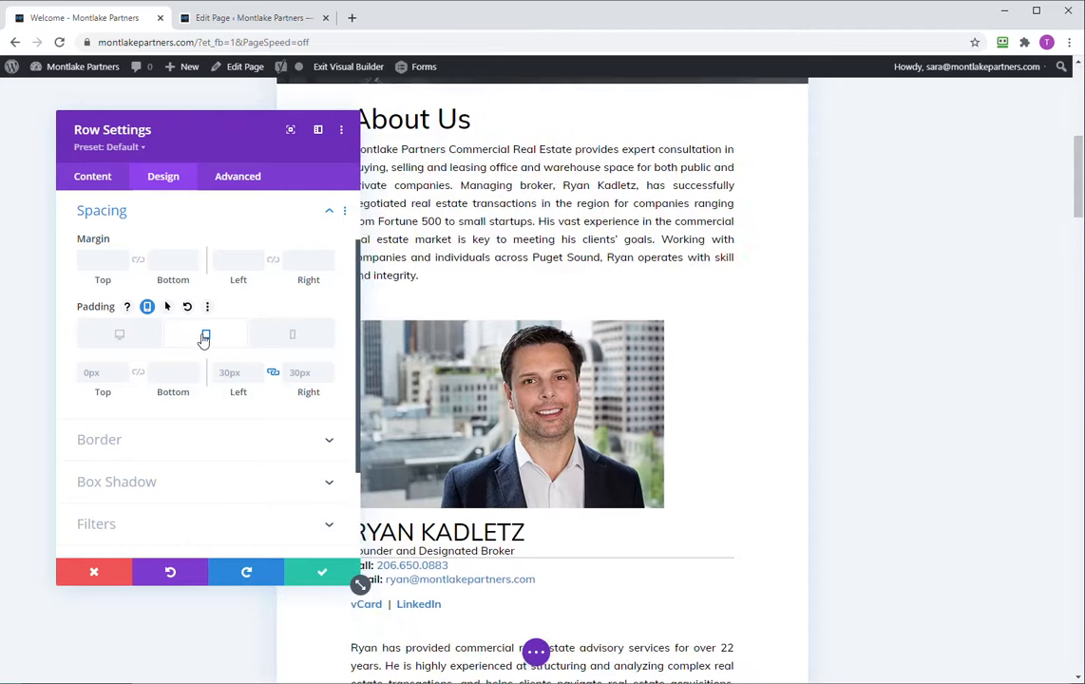
pyautogui.click(133, 341)
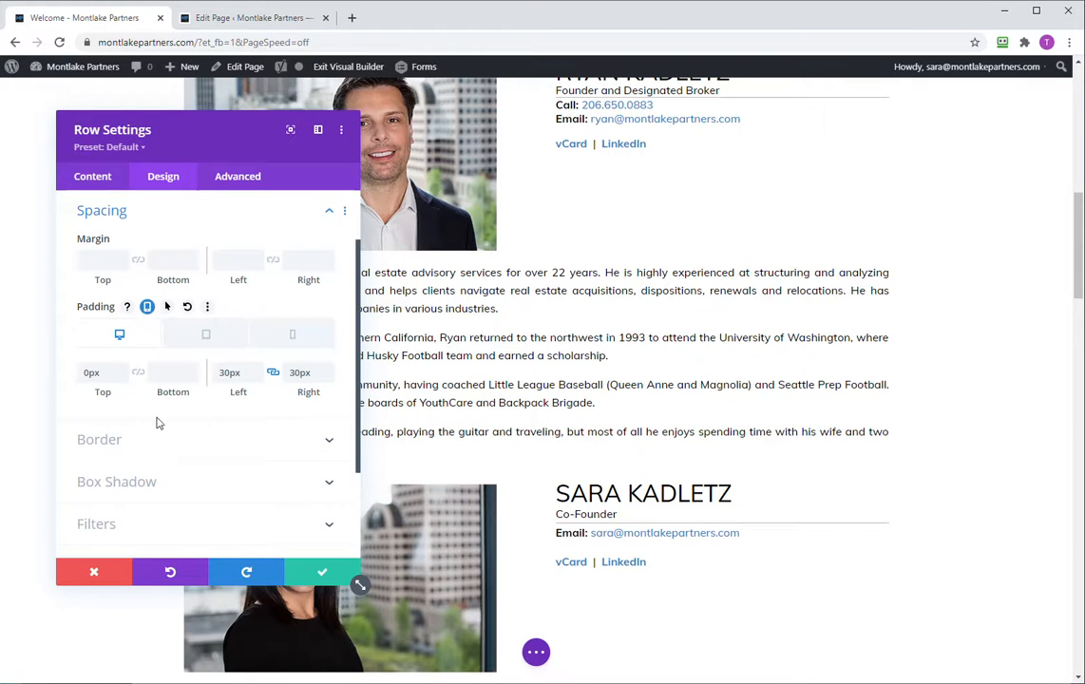
pyautogui.click(316, 576)
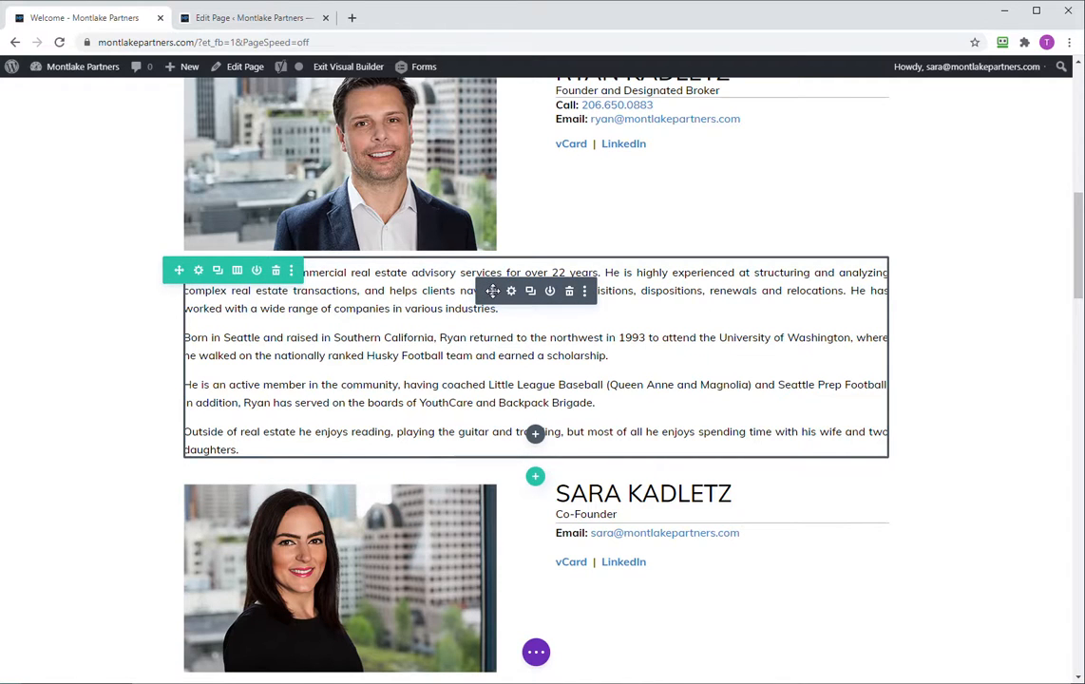
# Step: Look over the page down to the Contact Us section and save the page in the Visual Builder
pyautogui.moveTo(492, 291); pyautogui.dragTo(462, 276)
pyautogui.scroll(9, 133, 415)
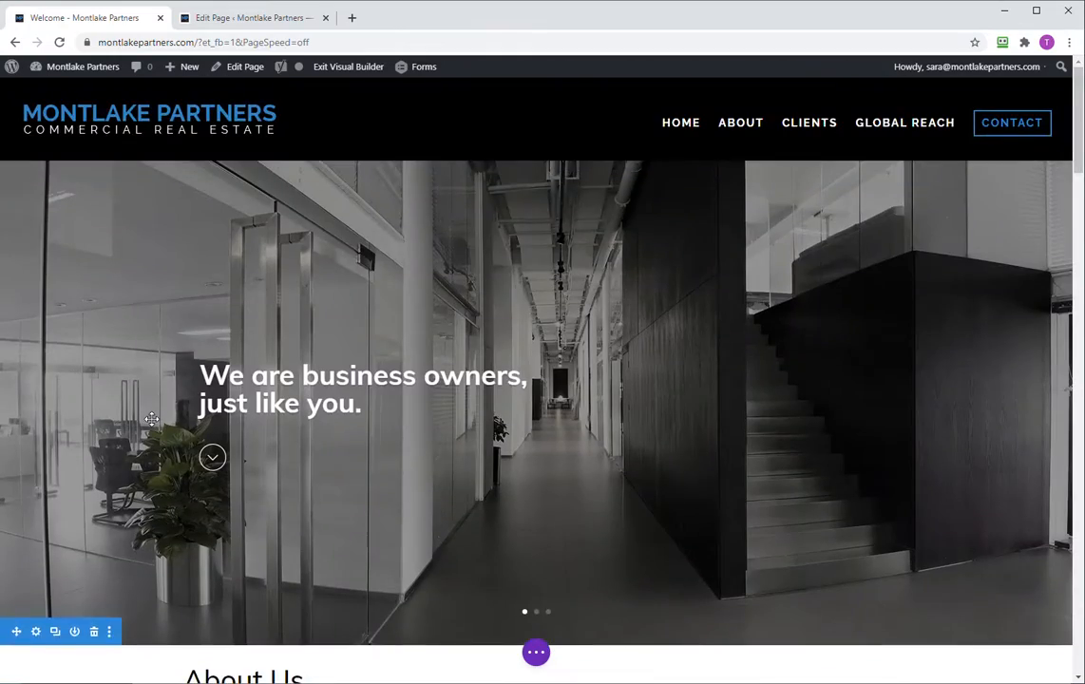
pyautogui.scroll(-15, 152, 418)
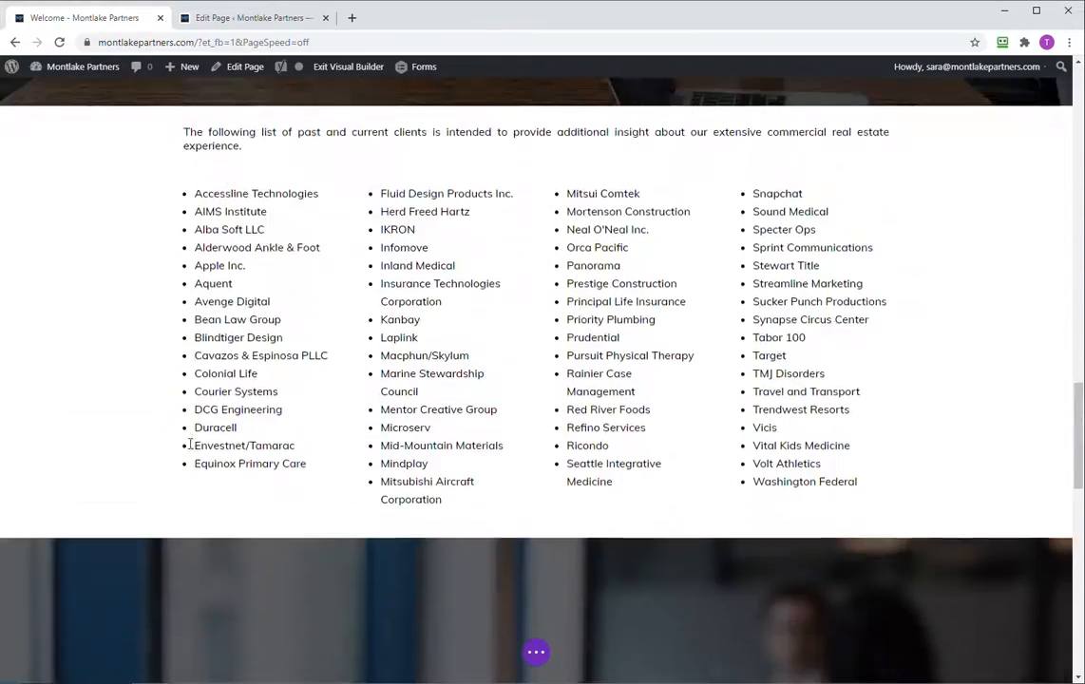
pyautogui.scroll(4, 191, 444)
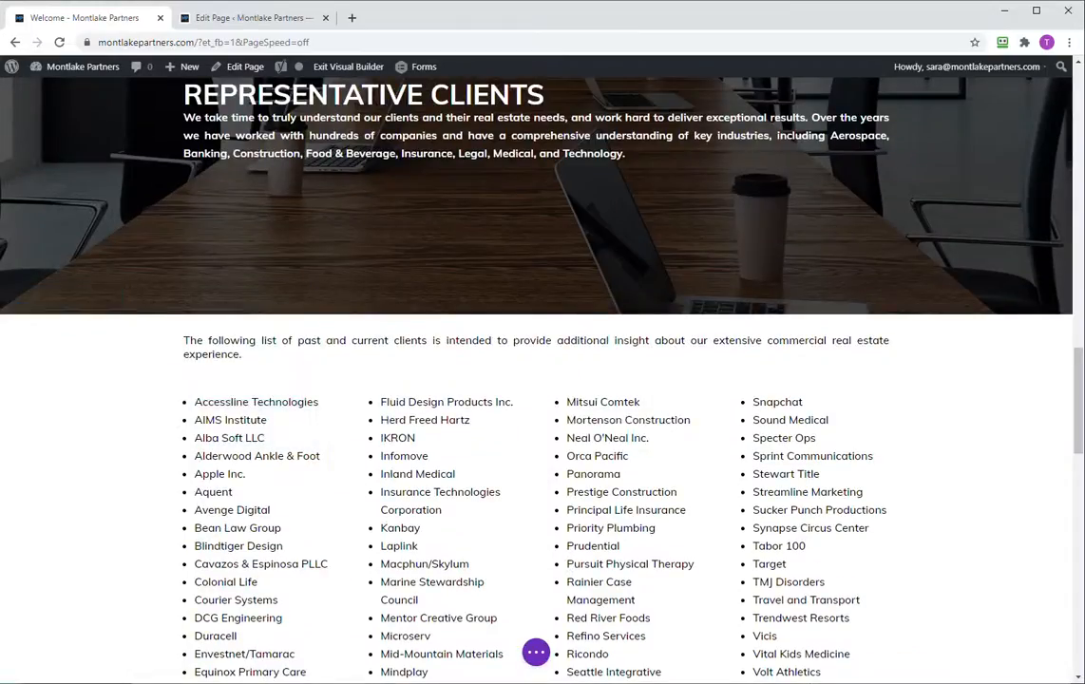
pyautogui.scroll(-3, 140, 466)
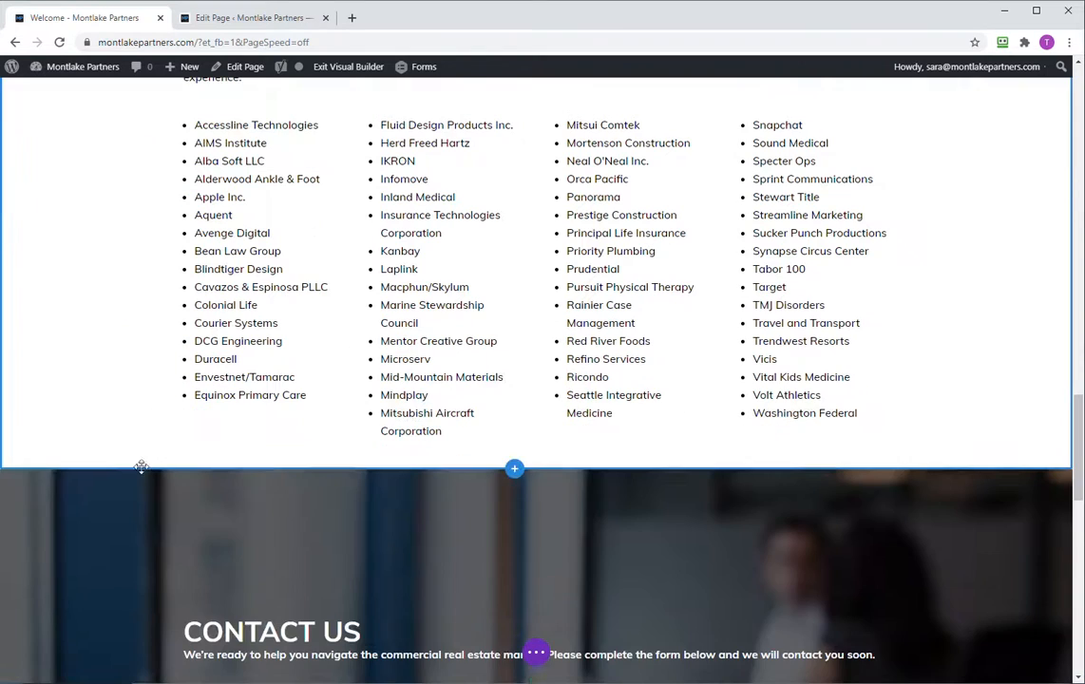
pyautogui.click(538, 655)
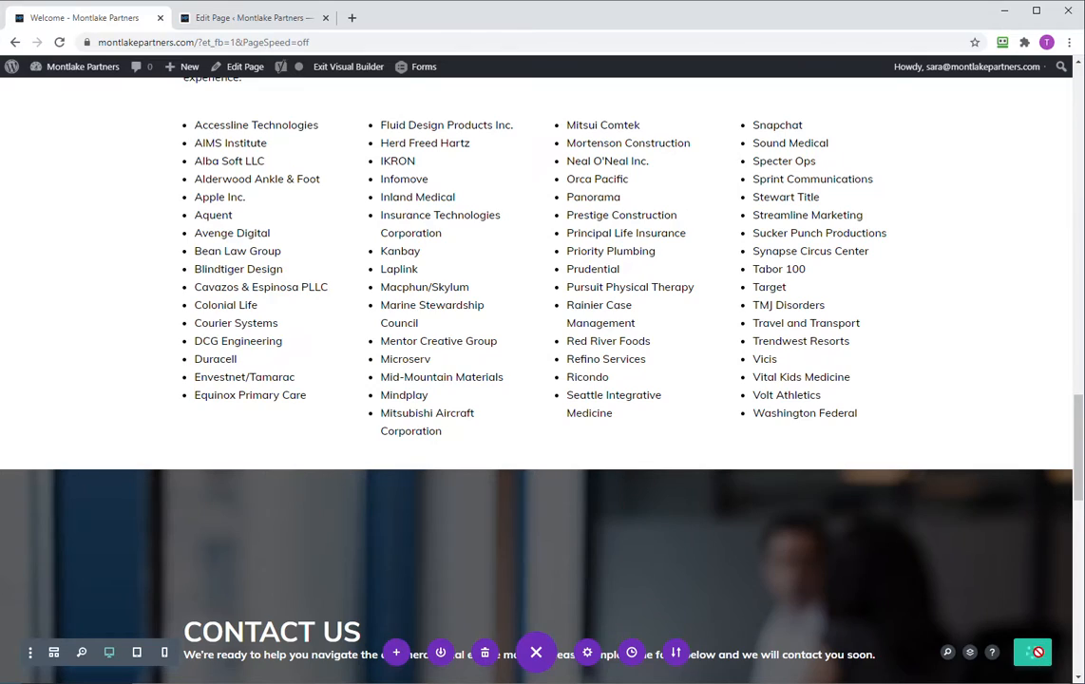
pyautogui.scroll(10, 441, 464)
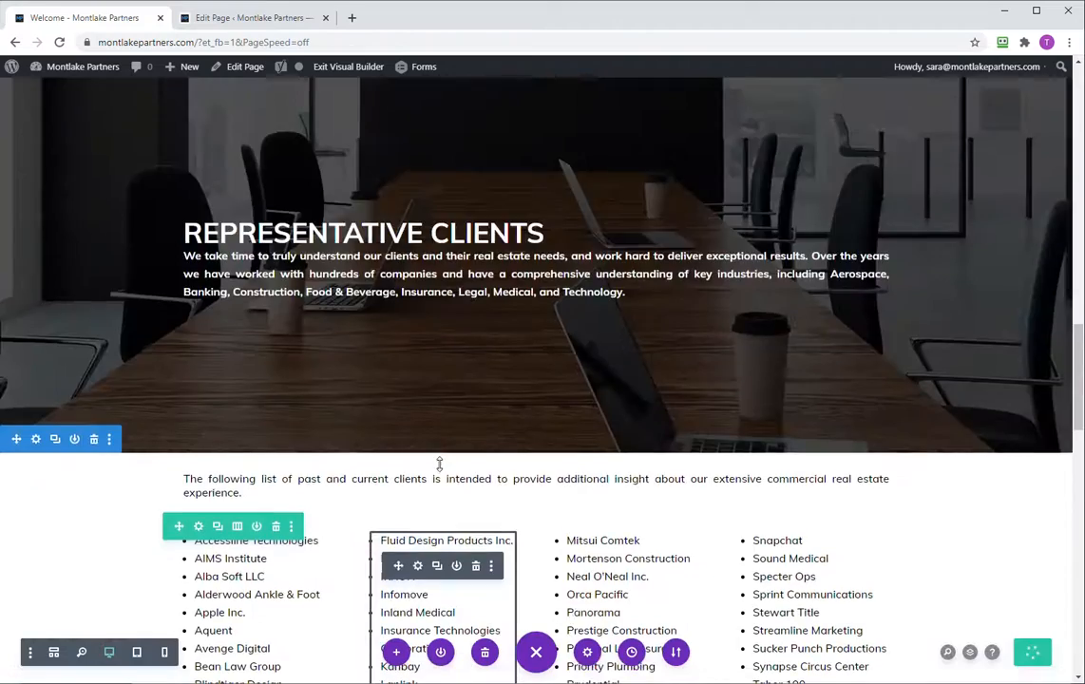
pyautogui.scroll(5, 441, 464)
pyautogui.scroll(-9, 441, 464)
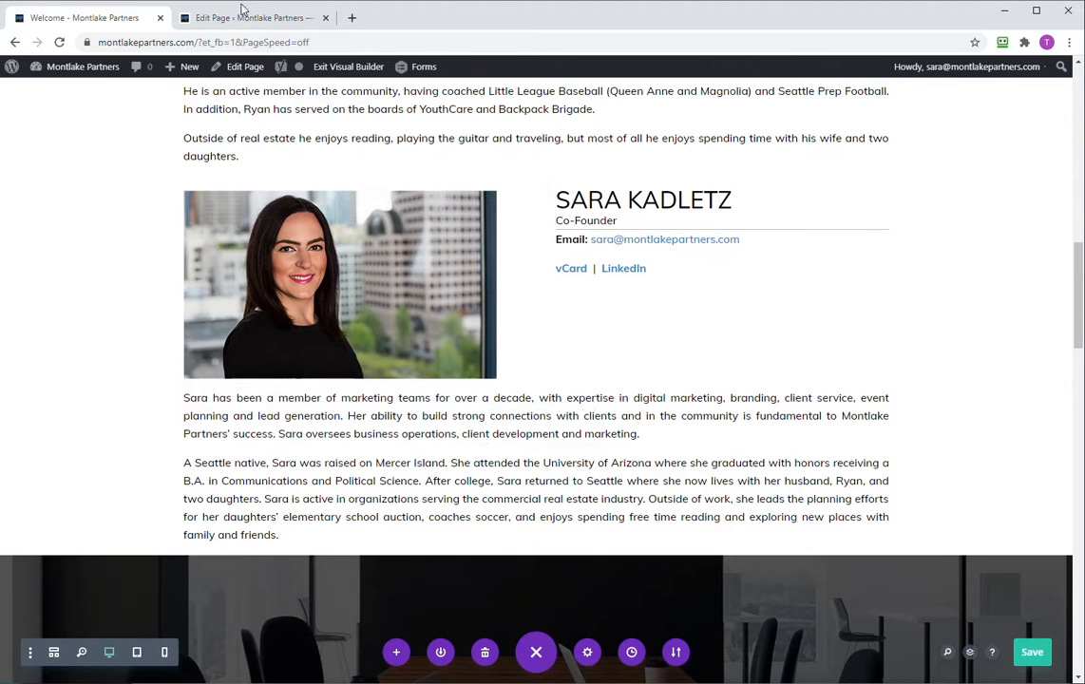
# Step: Switch the Welcome page to wireframe view and examine how its sections, rows and modules are arranged
pyautogui.click(242, 13)
pyautogui.click(95, 19)
pyautogui.click(54, 654)
pyautogui.scroll(10, 325, 511)
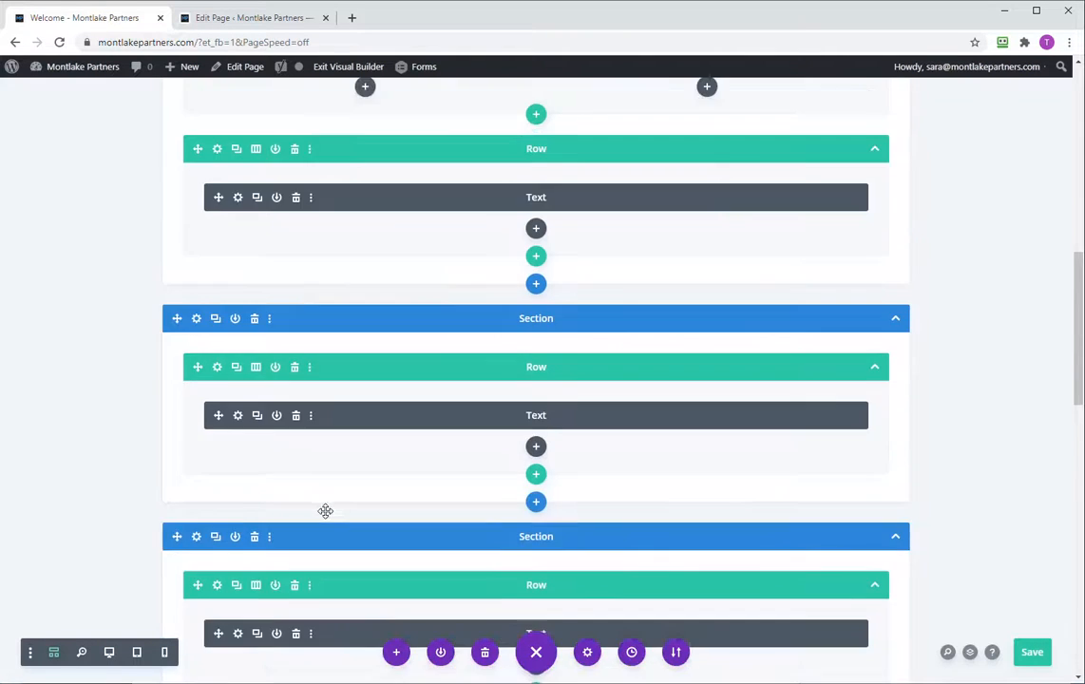
pyautogui.scroll(-3, 334, 508)
pyautogui.scroll(-12, 353, 498)
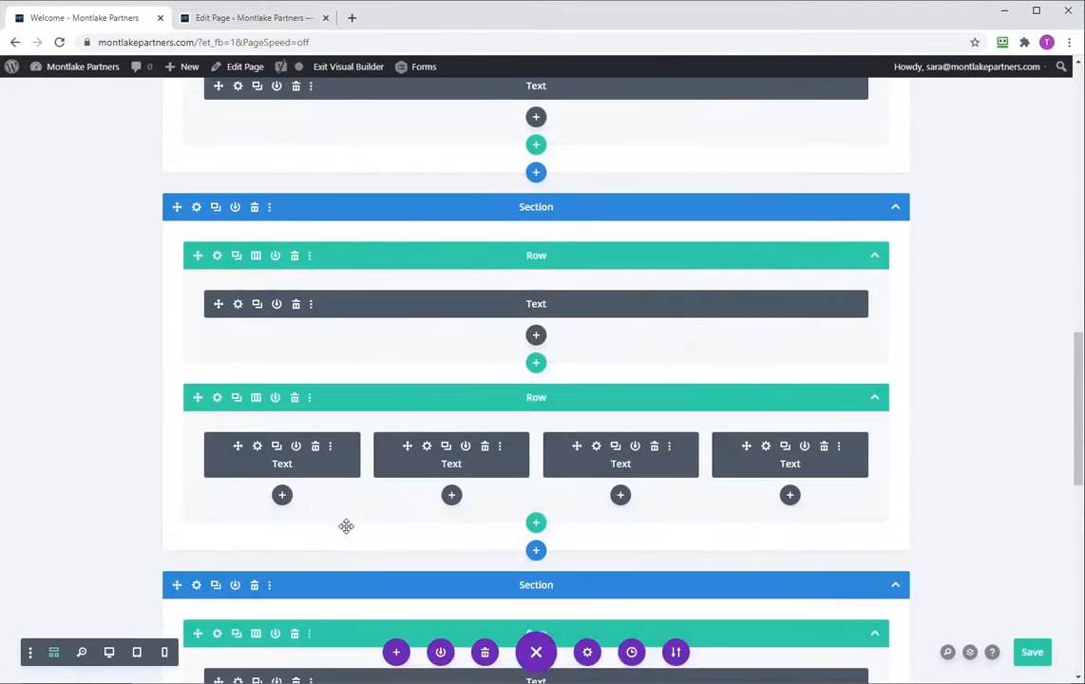
pyautogui.scroll(5, 343, 517)
pyautogui.scroll(8, 347, 513)
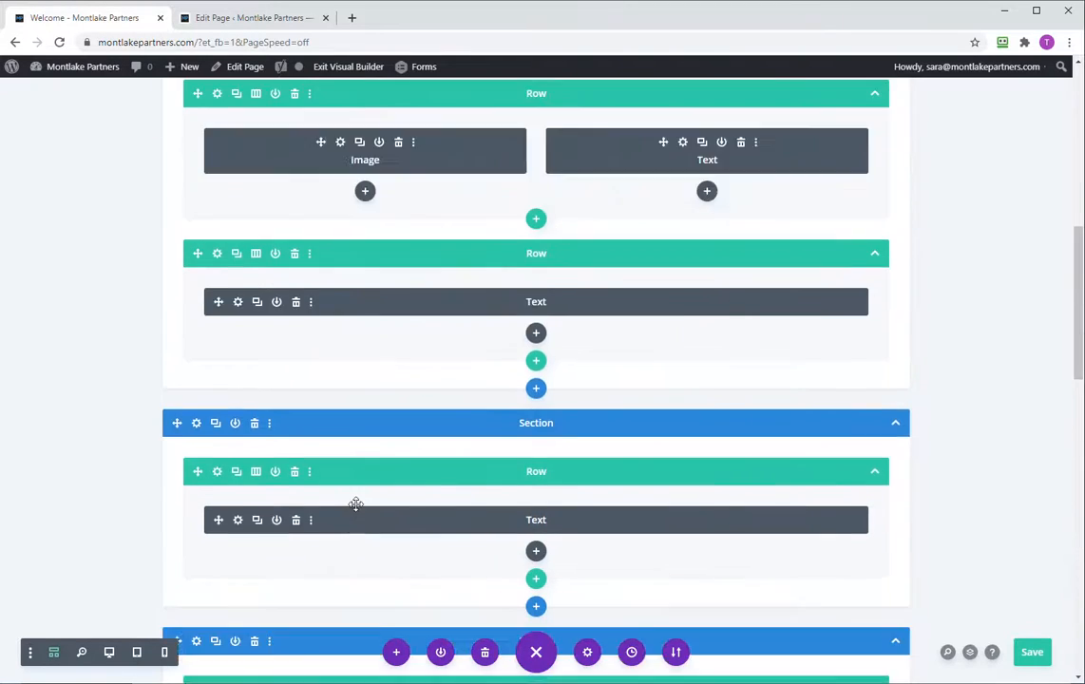
pyautogui.scroll(-5, 354, 532)
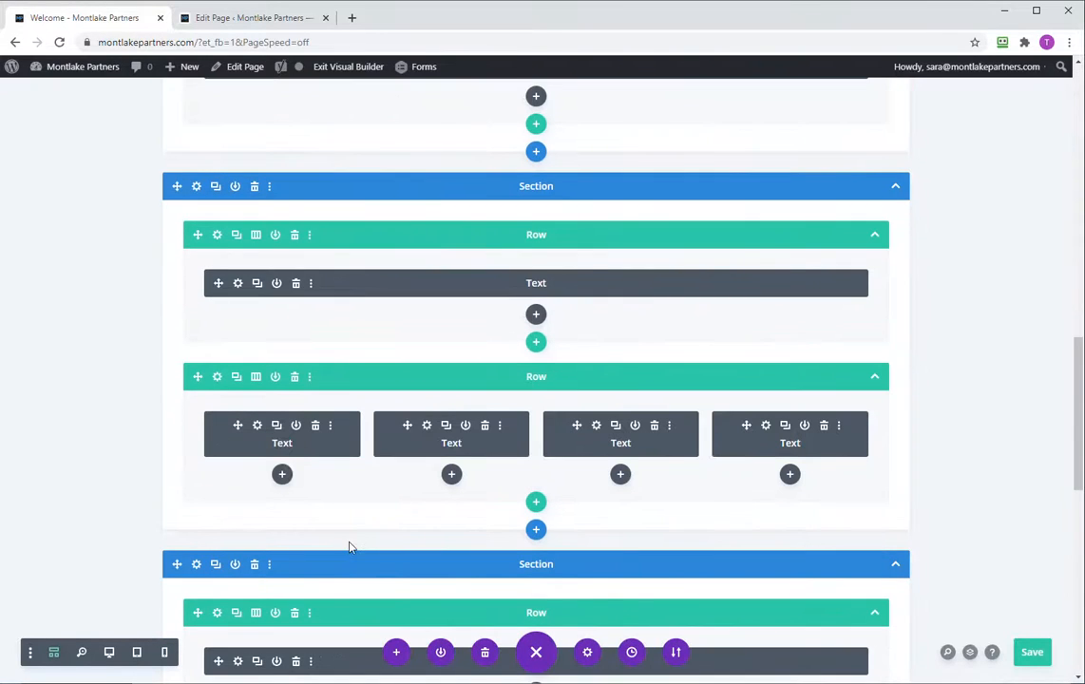
# Step: Close the Visual Builder and update the Welcome page in the backend editor
pyautogui.click(162, 19)
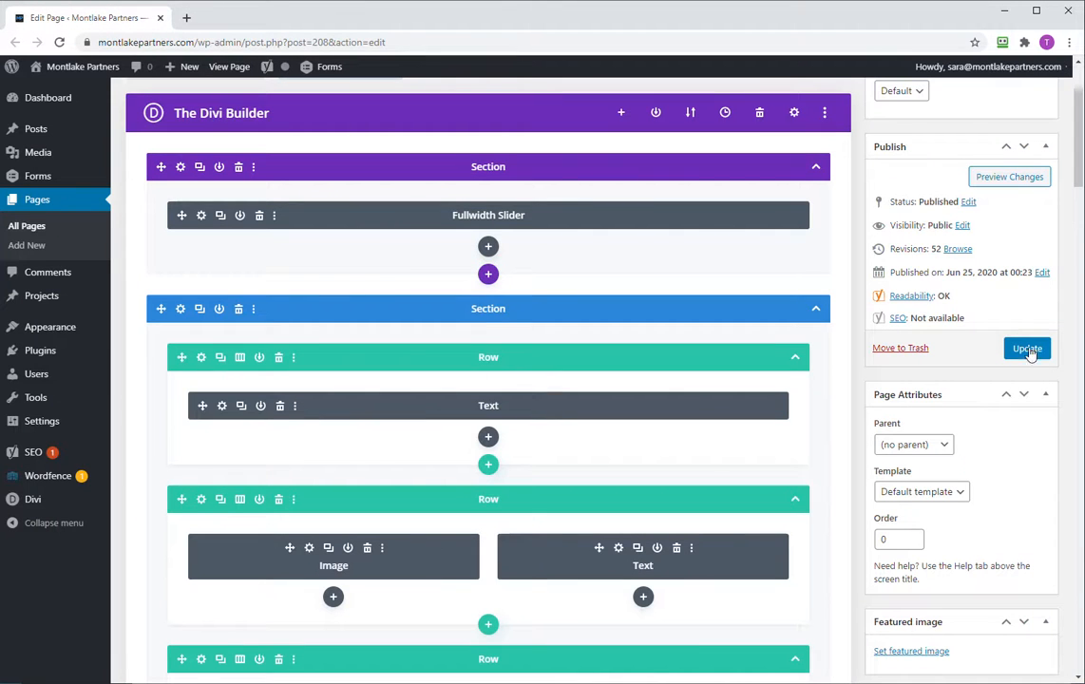
pyautogui.click(1028, 348)
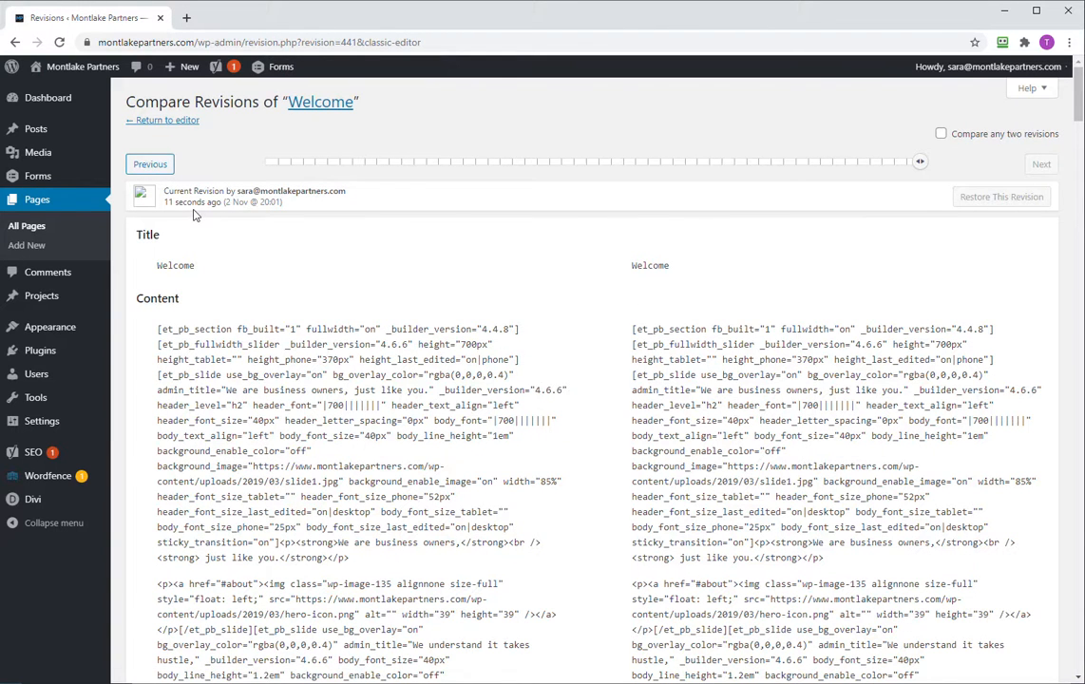
# Step: Compare the Welcome page's recent revisions, going back to the one saved at 19:55 on 2 November
pyautogui.click(908, 167)
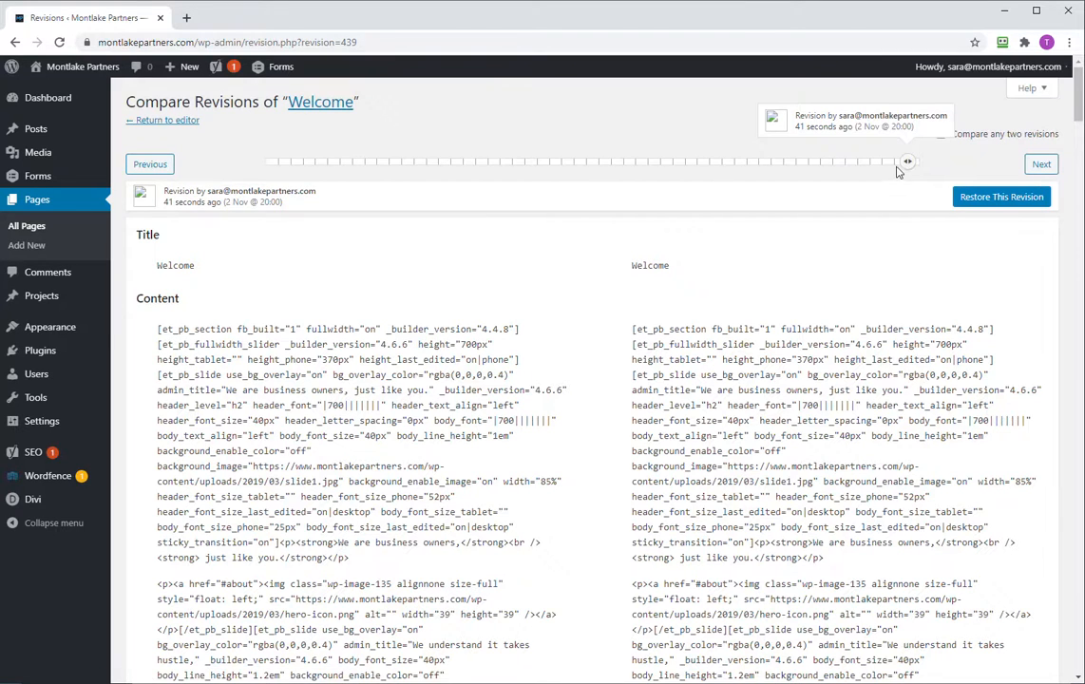
pyautogui.click(897, 167)
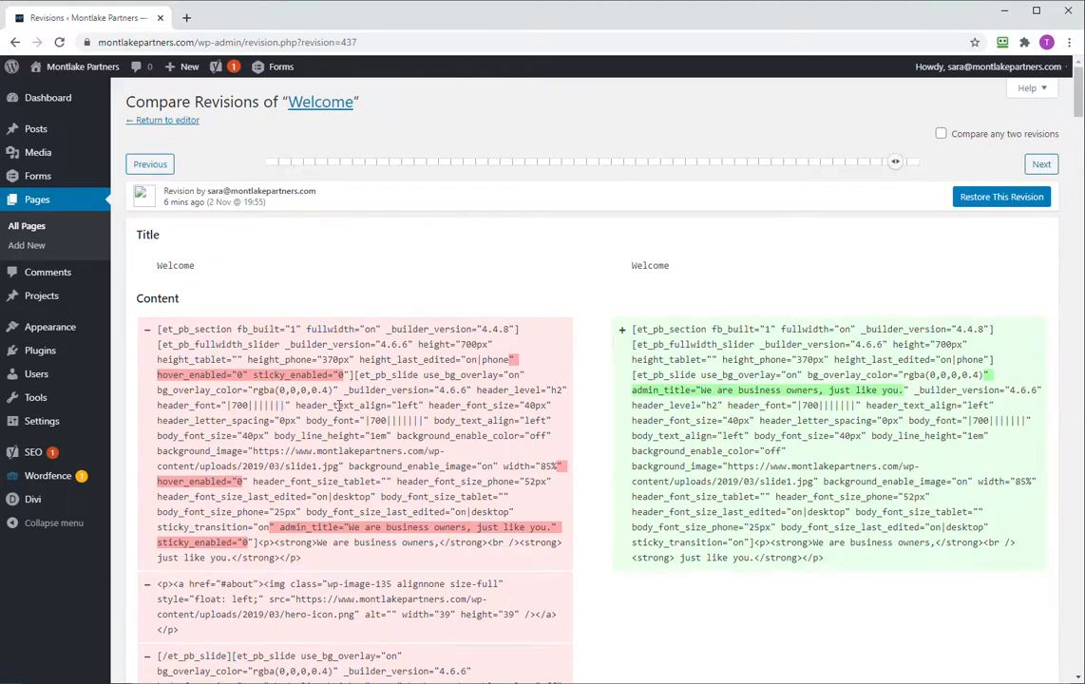
# Step: Check the differences in the 19:55 revision, select the current 2 November 20:01 revision, and return to the Welcome page editor
pyautogui.scroll(-5, 338, 406)
pyautogui.scroll(5, 371, 418)
pyautogui.scroll(-5, 786, 421)
pyautogui.scroll(5, 776, 460)
pyautogui.click(921, 167)
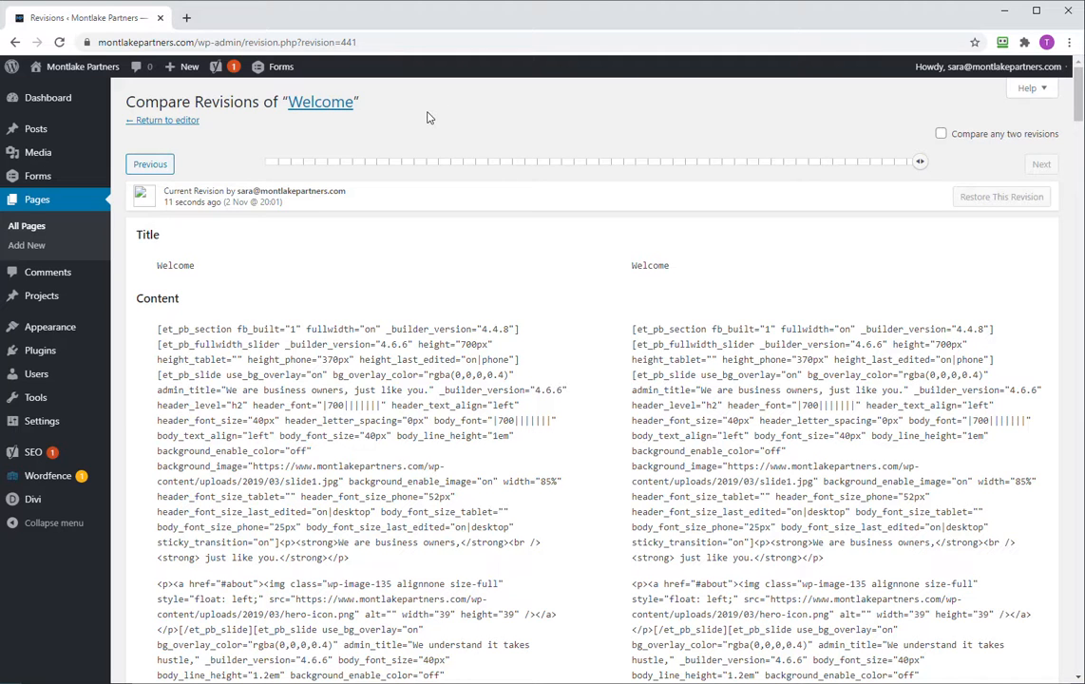
pyautogui.click(154, 122)
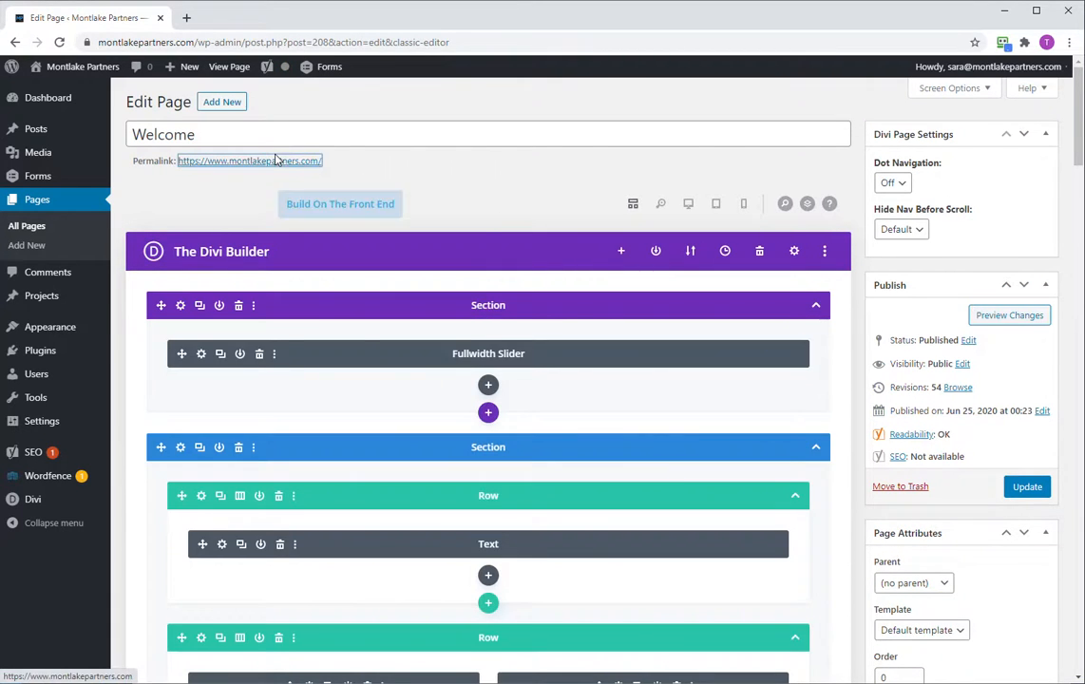
# Step: Open the Welcome page's permalink in a new browser tab and switch to the live page
pyautogui.rightClick(340, 164)
pyautogui.click(562, 155)
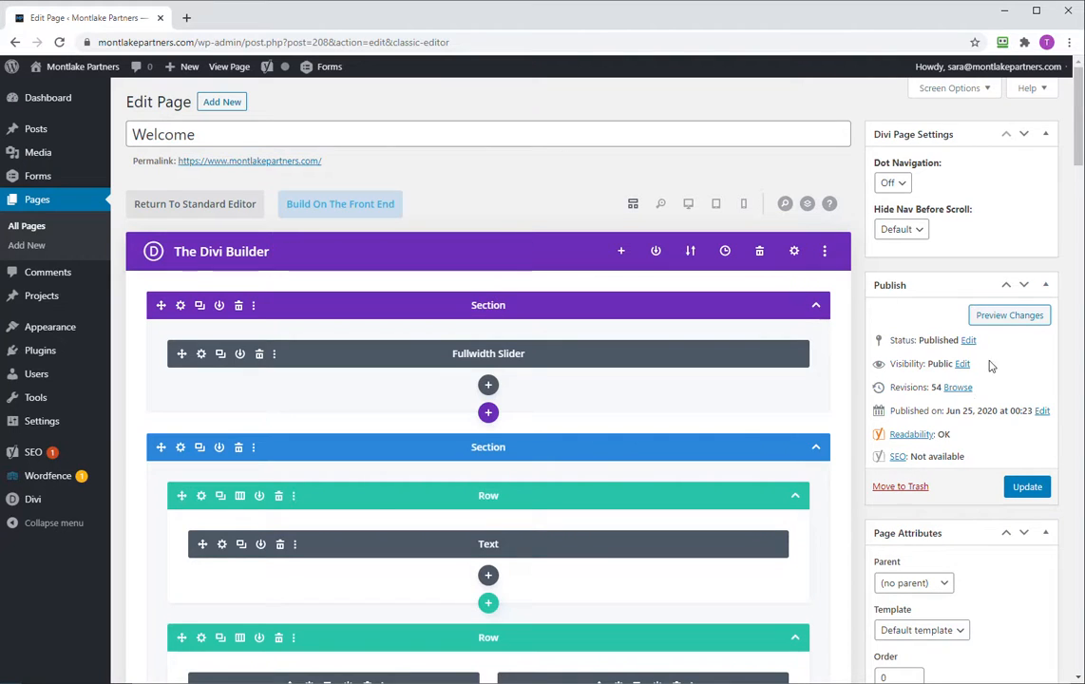
pyautogui.rightClick(253, 162)
pyautogui.click(329, 169)
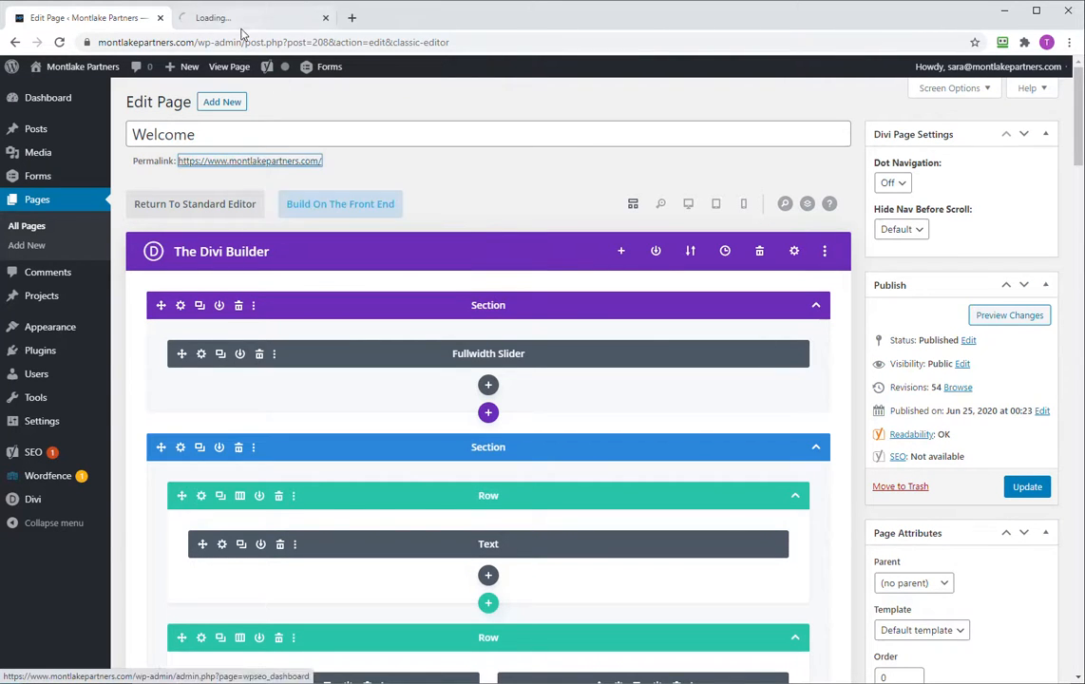
pyautogui.click(243, 21)
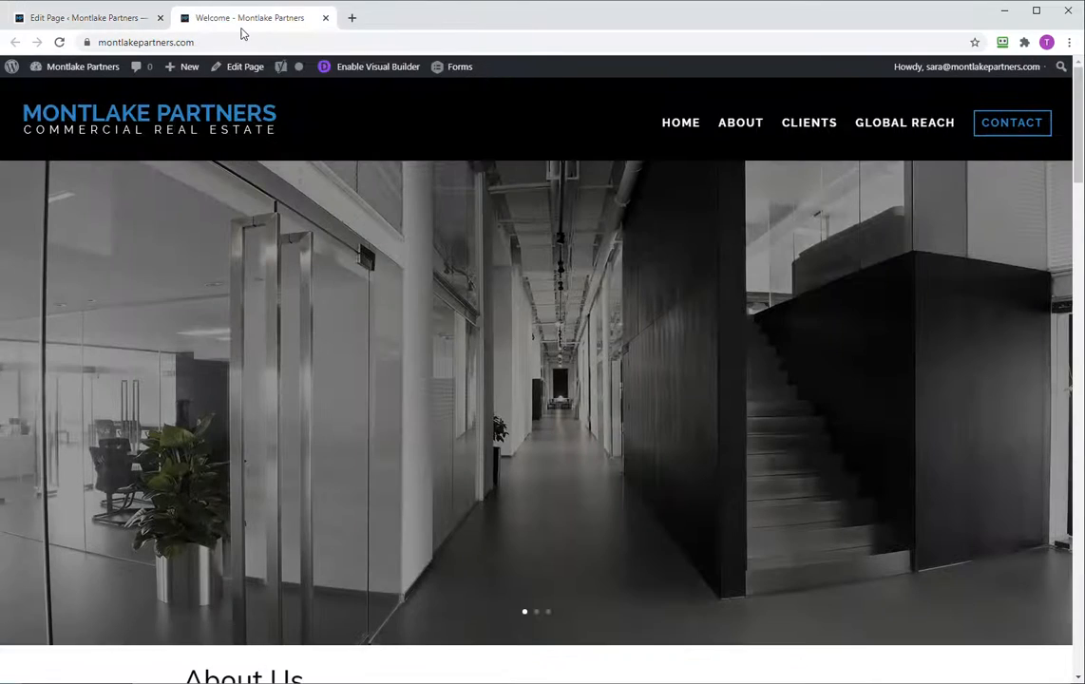
# Step: Look over the live Welcome page from the slider through About Us, Representative Clients and the contact form to the footer
pyautogui.scroll(-15, 431, 525)
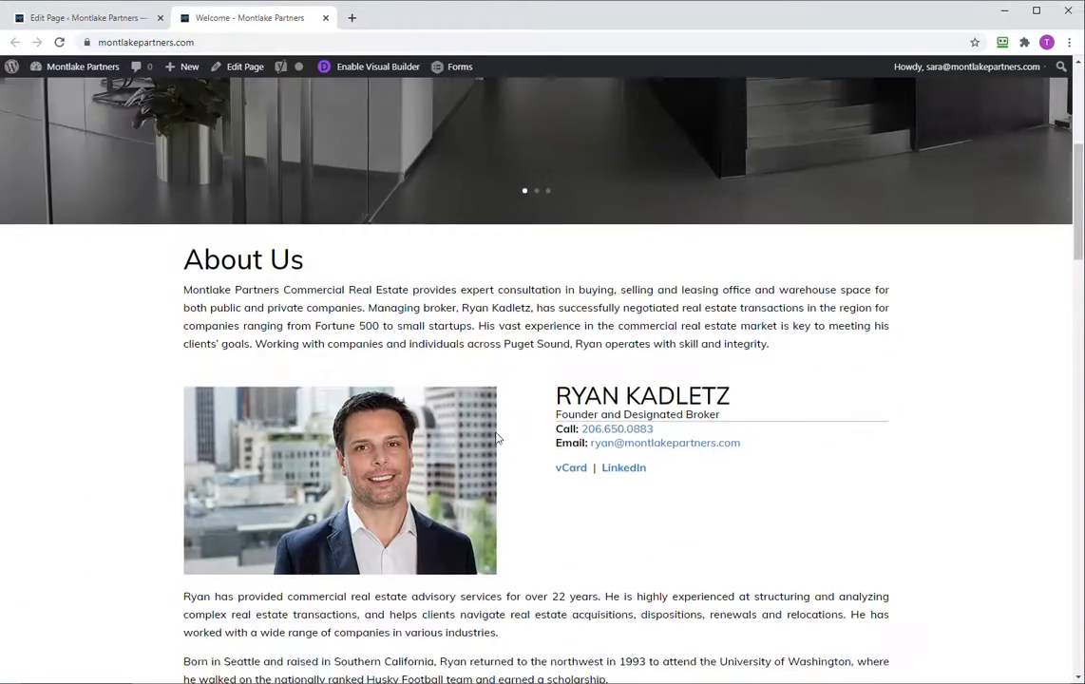
pyautogui.scroll(-12, 509, 460)
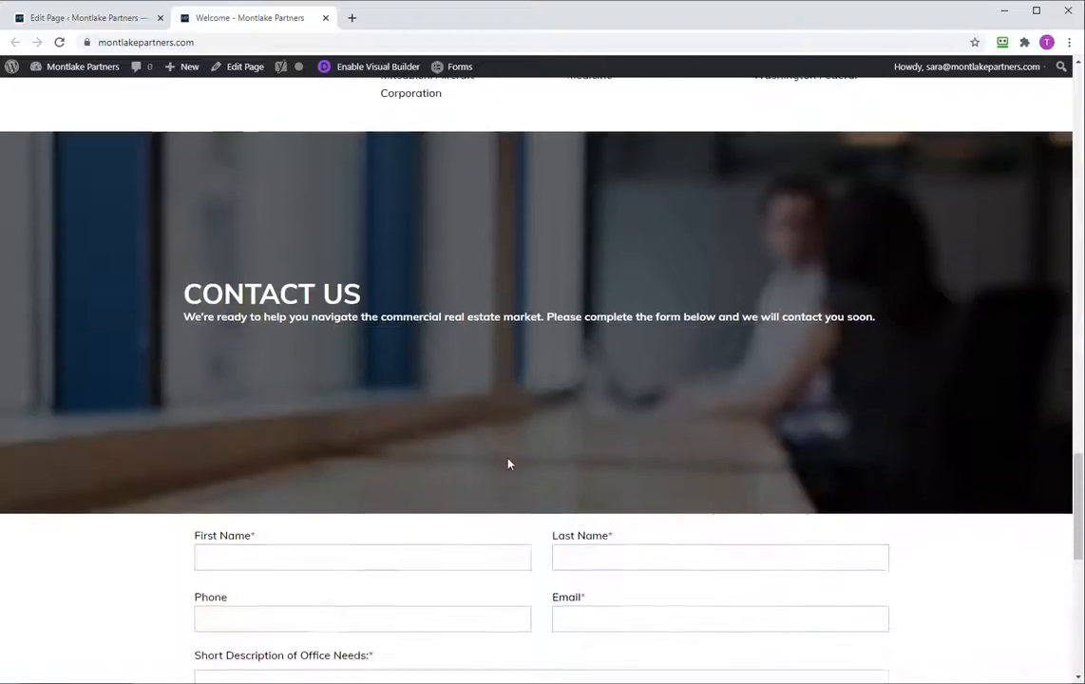
pyautogui.scroll(9, 516, 477)
pyautogui.scroll(5, 490, 504)
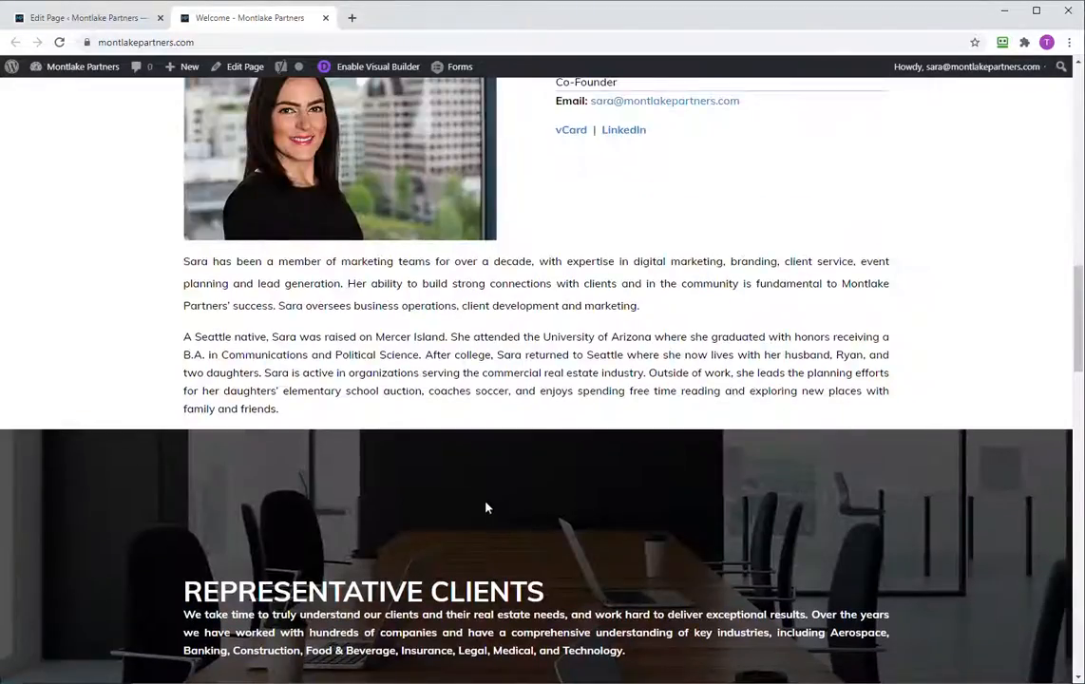
pyautogui.scroll(4, 487, 506)
pyautogui.scroll(8, 579, 379)
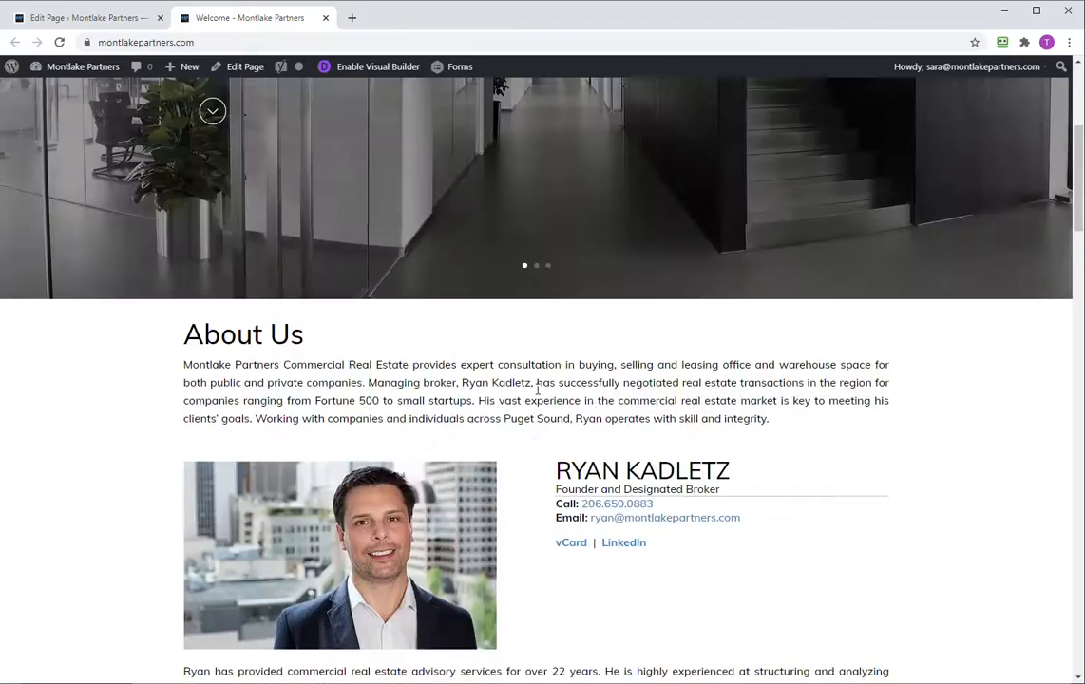
pyautogui.scroll(-15, 561, 520)
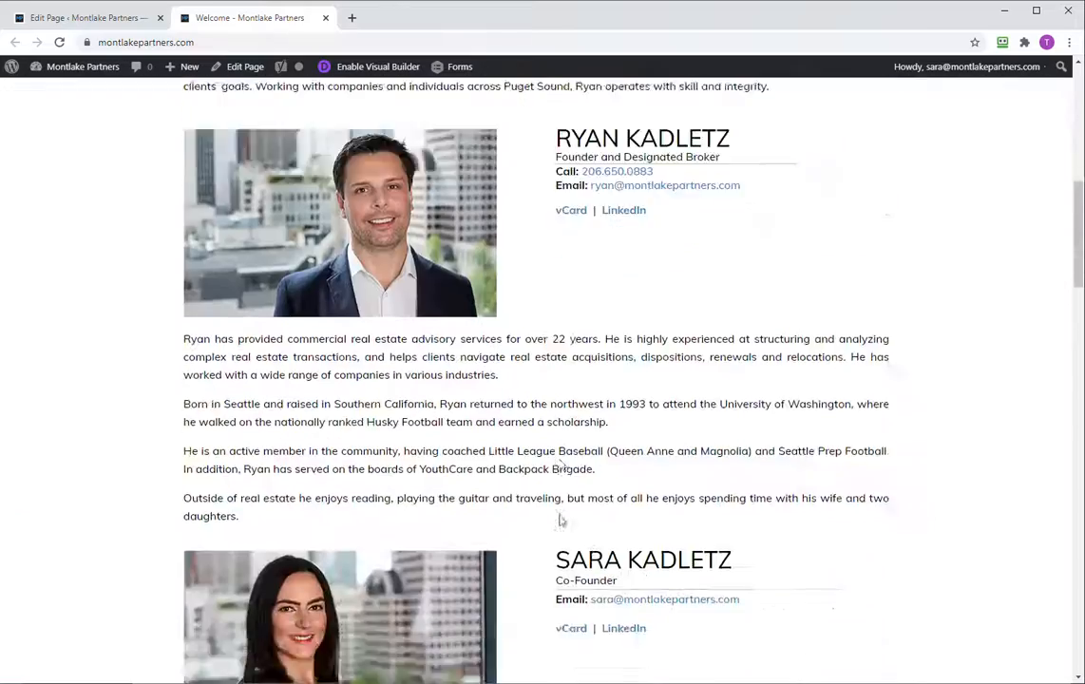
pyautogui.scroll(-10, 561, 521)
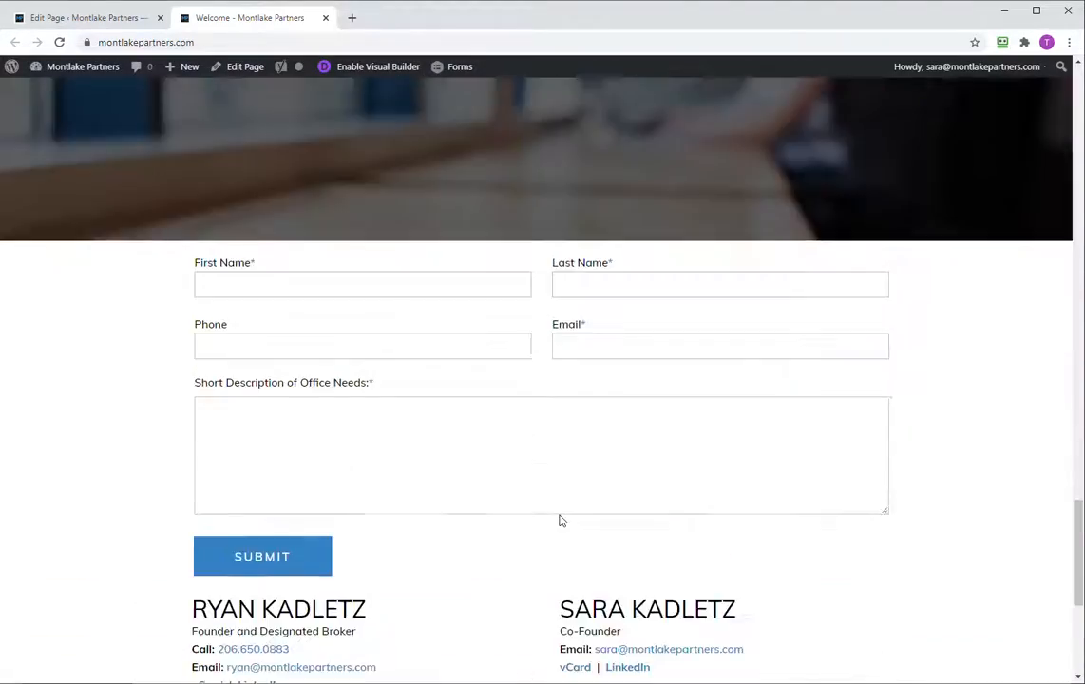
pyautogui.scroll(-1, 561, 521)
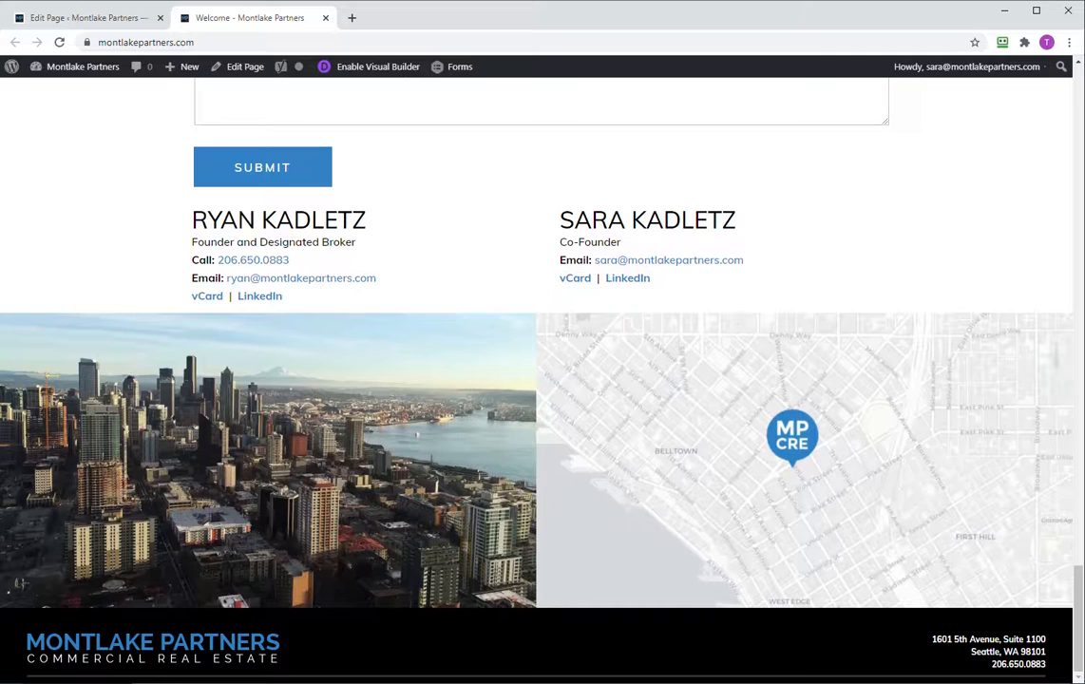